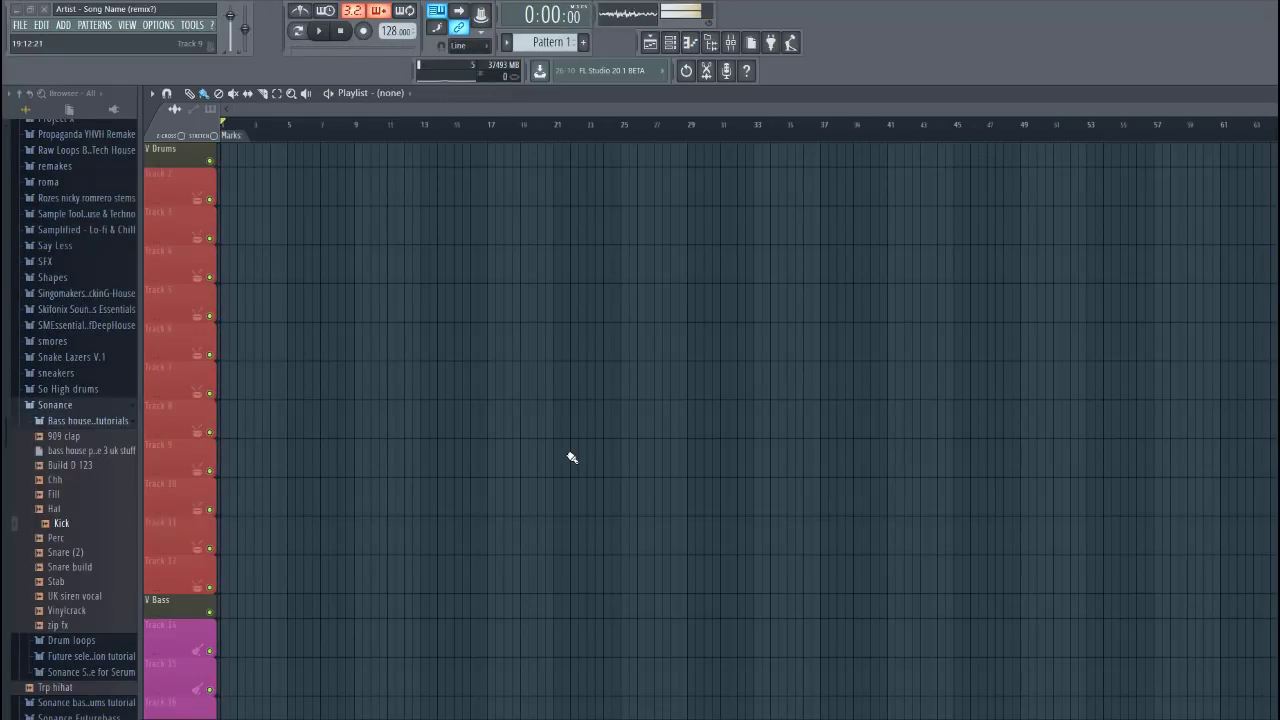
Replace the second Sampler channel in the channel rack with the Korg M1 instrument
{"action": "left_click", "coordinate": [680, 46]}
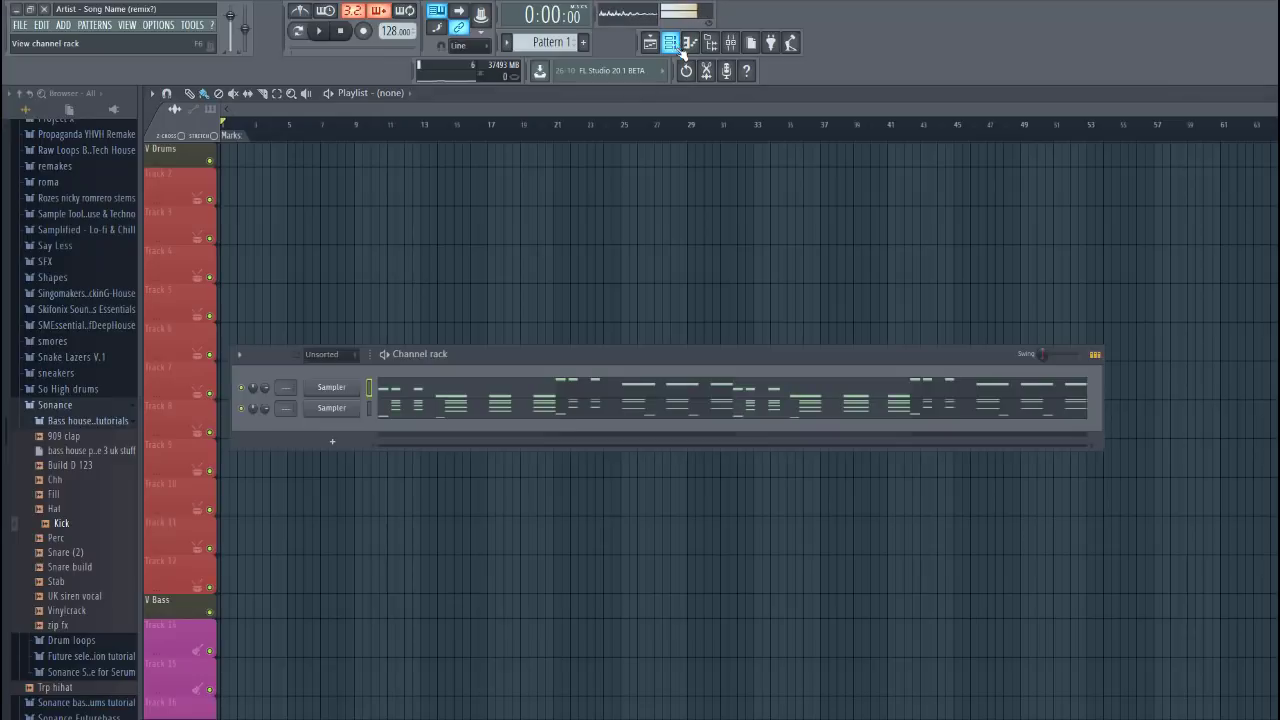
{"action": "right_click", "coordinate": [350, 408]}
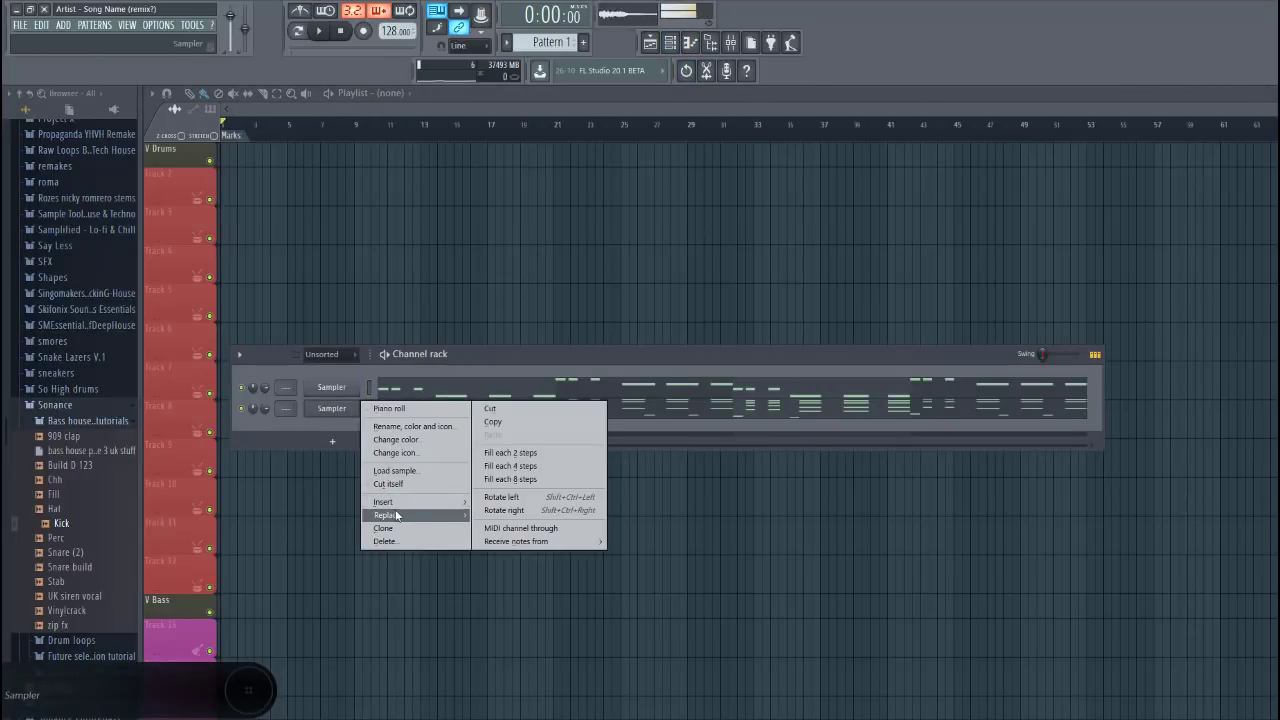
{"action": "mouse_move", "coordinate": [397, 515]}
{"action": "left_click", "coordinate": [505, 134]}
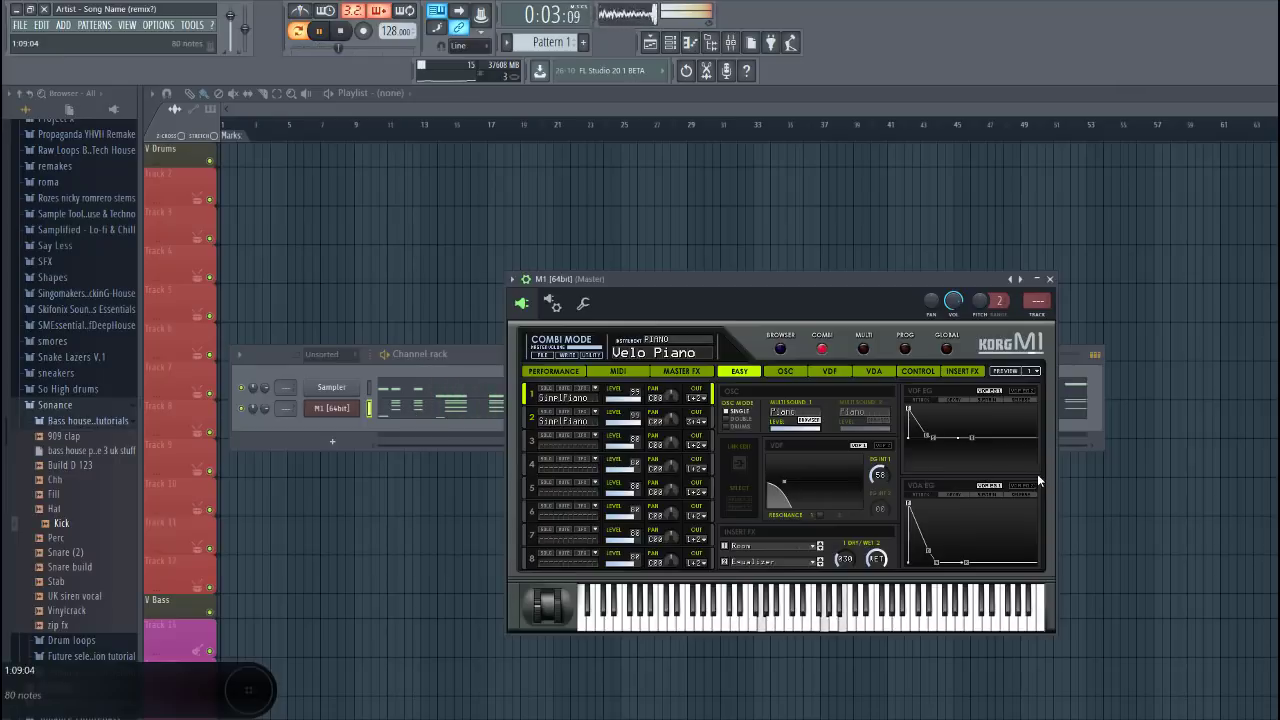
Stop playback and route the M1 channel to mixer track 1
{"action": "key", "text": "space"}
{"action": "left_click_drag", "start_coordinate": [852, 280], "coordinate": [787, 277]}
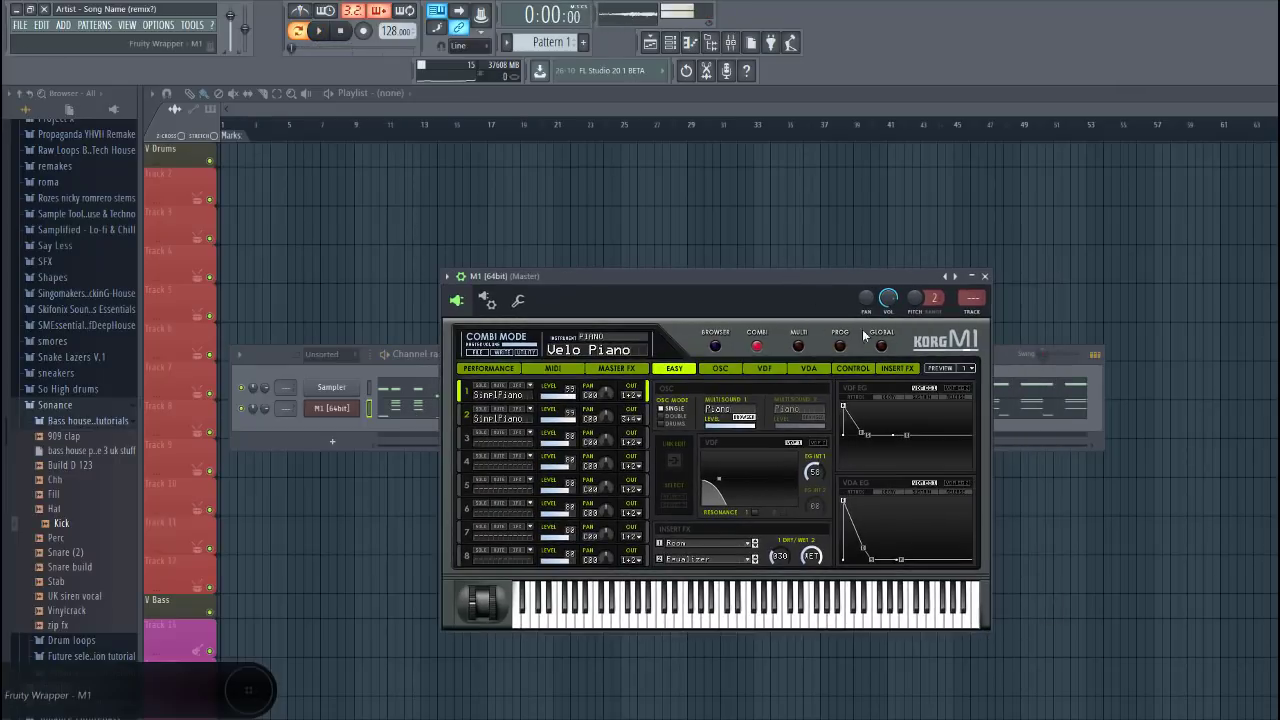
{"action": "left_click", "coordinate": [983, 314]}
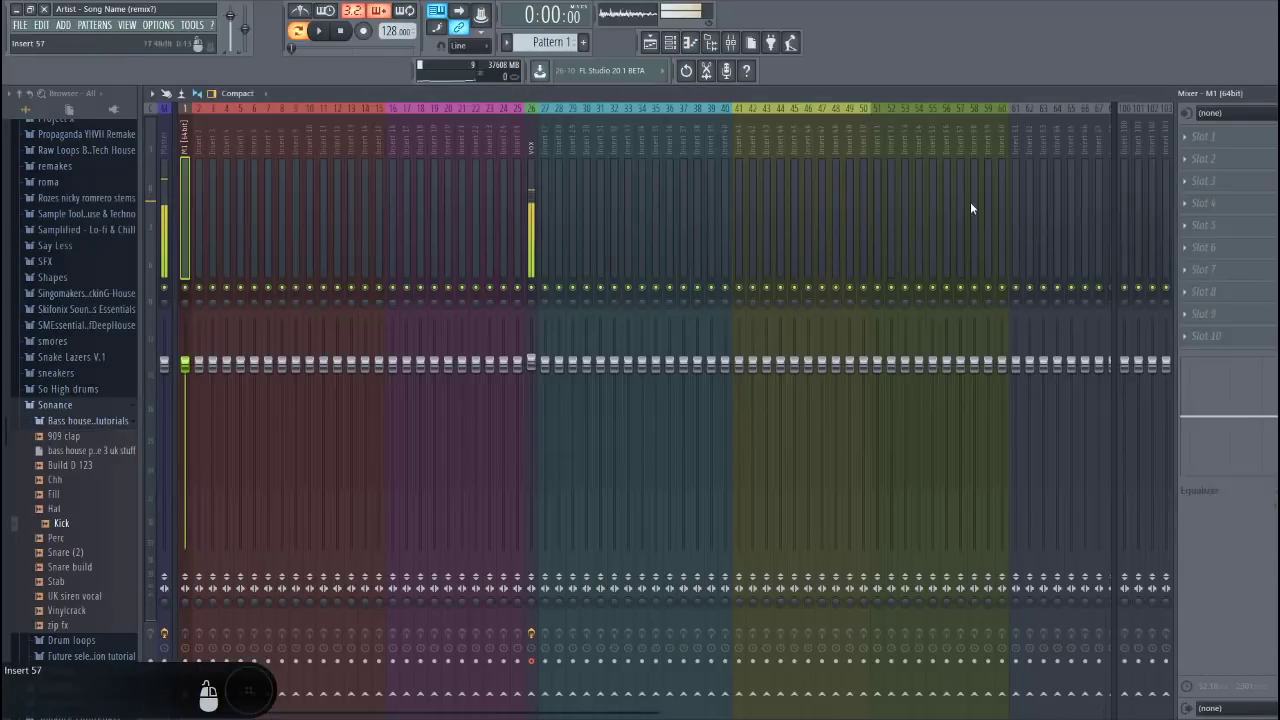
Load FabFilter Pro-Q 2 in effect slot 1 of the M1 track during playback and lower the track's fader
{"action": "key", "text": "space"}
{"action": "left_click", "coordinate": [1186, 143]}
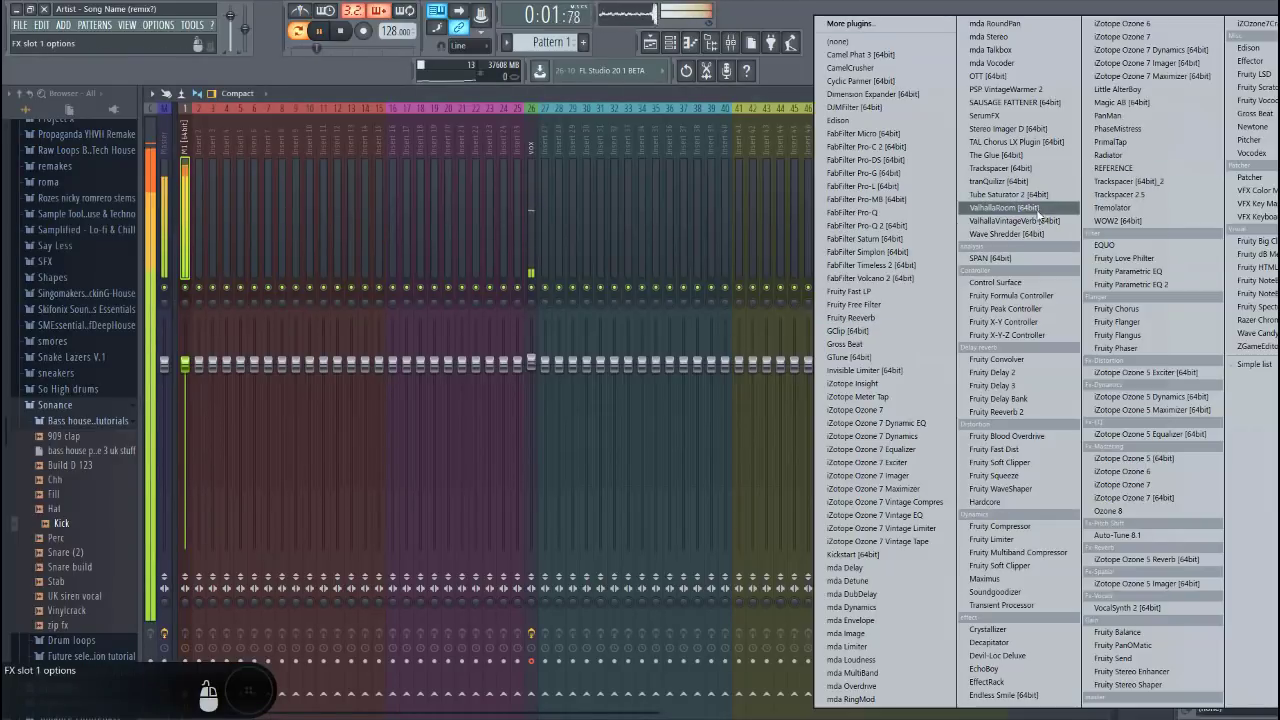
{"action": "left_click", "coordinate": [928, 229]}
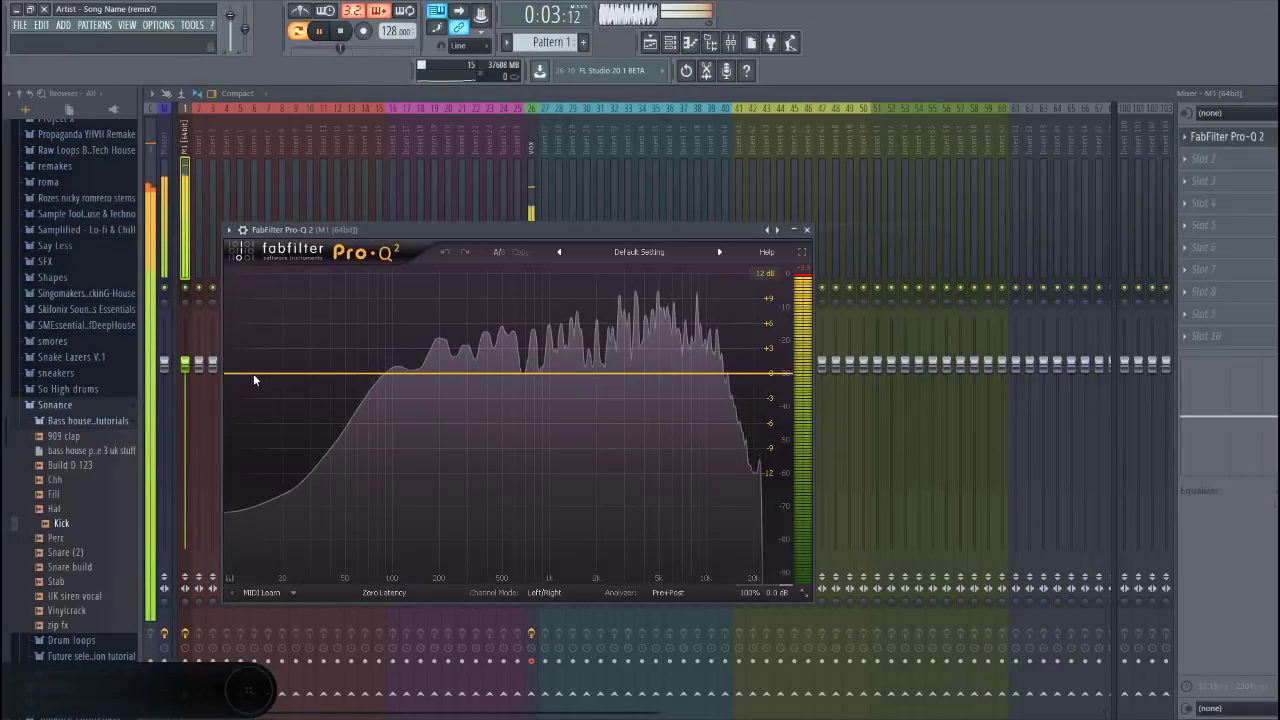
{"action": "left_click_drag", "start_coordinate": [187, 371], "coordinate": [187, 409]}
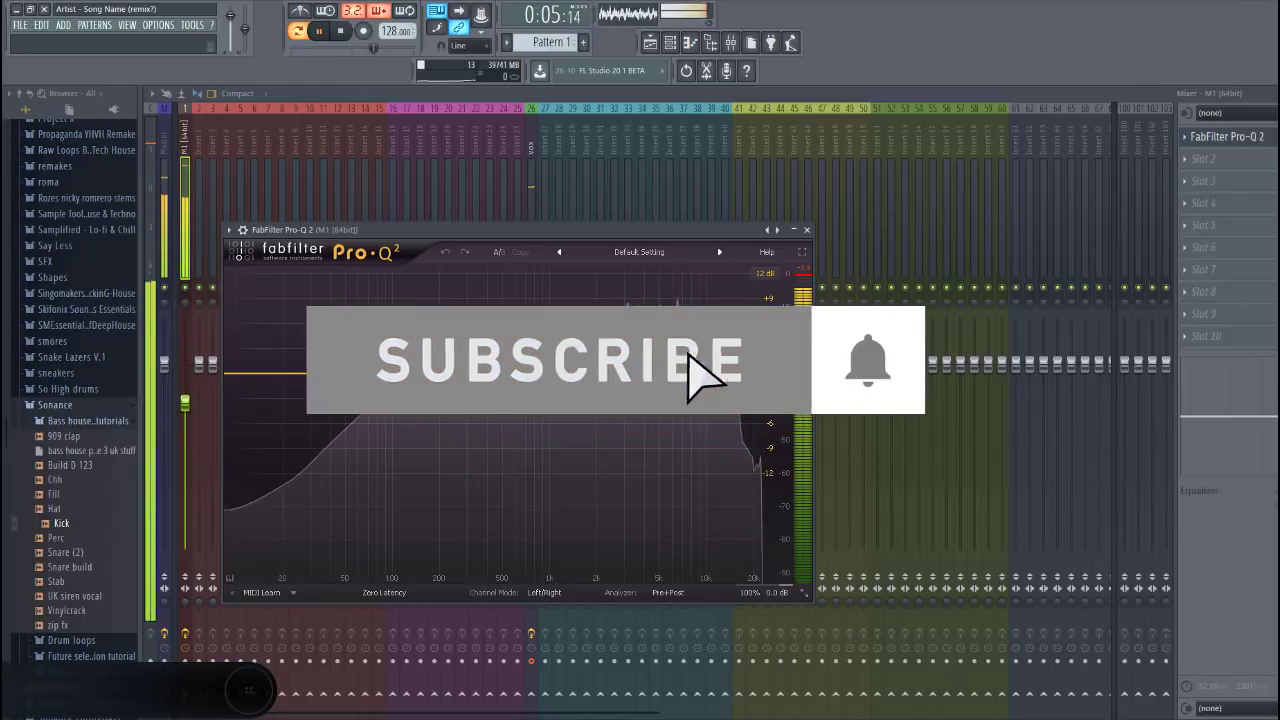
Add a 24 dB/oct low cut just above 200 Hz in Pro-Q 2 and lower the M1 fader to -12.1 dB
{"action": "double_click", "coordinate": [350, 367]}
{"action": "right_click", "coordinate": [350, 367]}
{"action": "mouse_move", "coordinate": [410, 393]}
{"action": "left_click", "coordinate": [536, 424]}
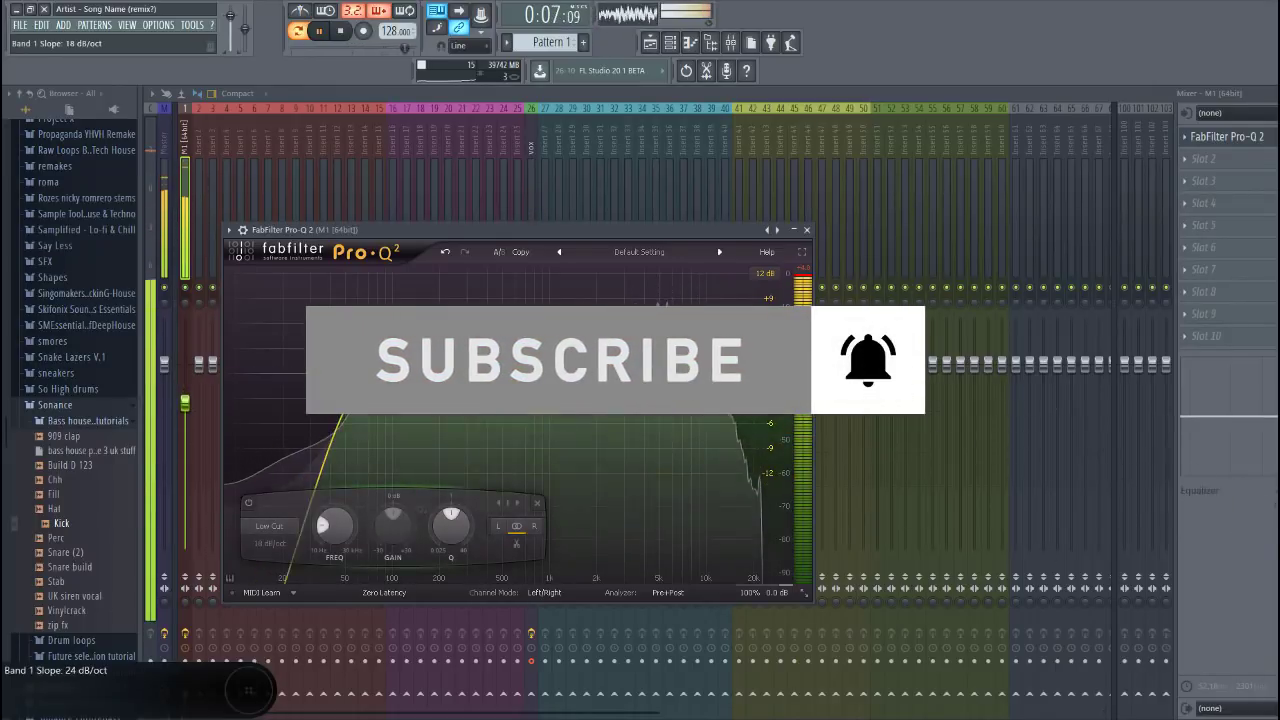
{"action": "left_click_drag", "start_coordinate": [350, 367], "coordinate": [450, 368]}
{"action": "left_click_drag", "start_coordinate": [189, 404], "coordinate": [189, 454]}
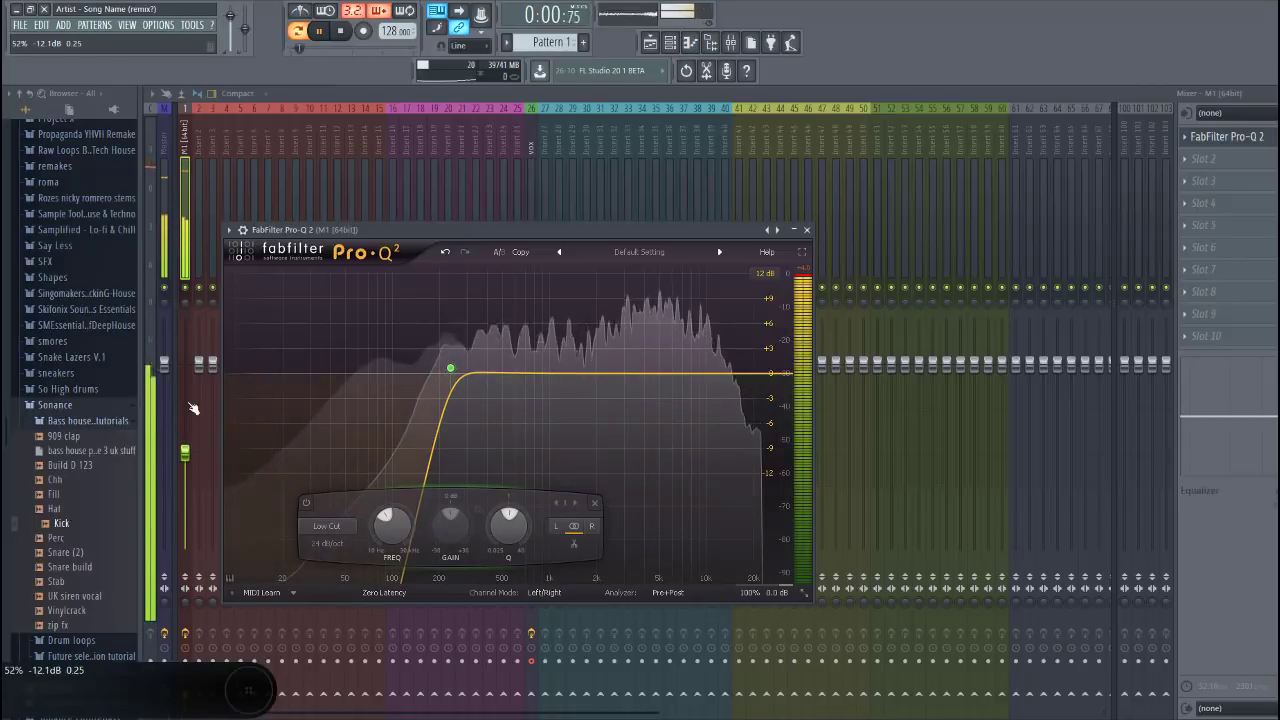
Load OTT at about 35% depth in effect slot 2 and FabFilter Pro-C 2 in slot 3 of the M1 track
{"action": "left_click", "coordinate": [1195, 160]}
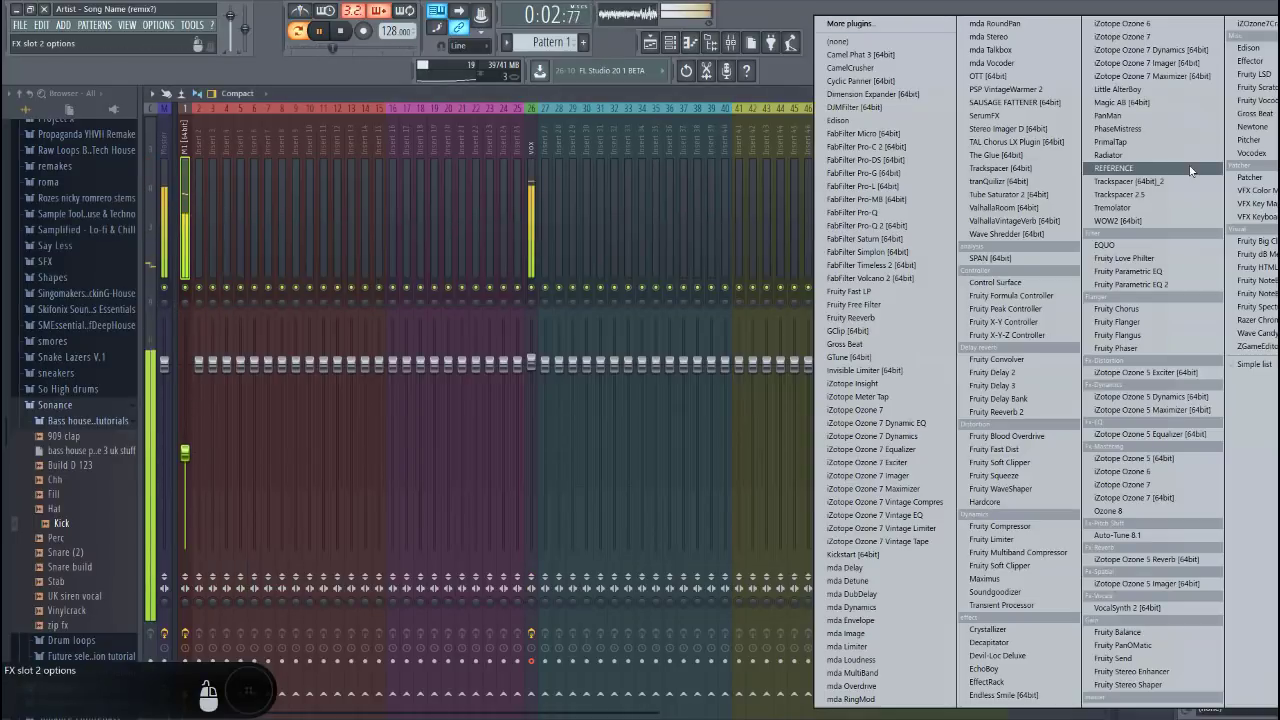
{"action": "left_click", "coordinate": [988, 76]}
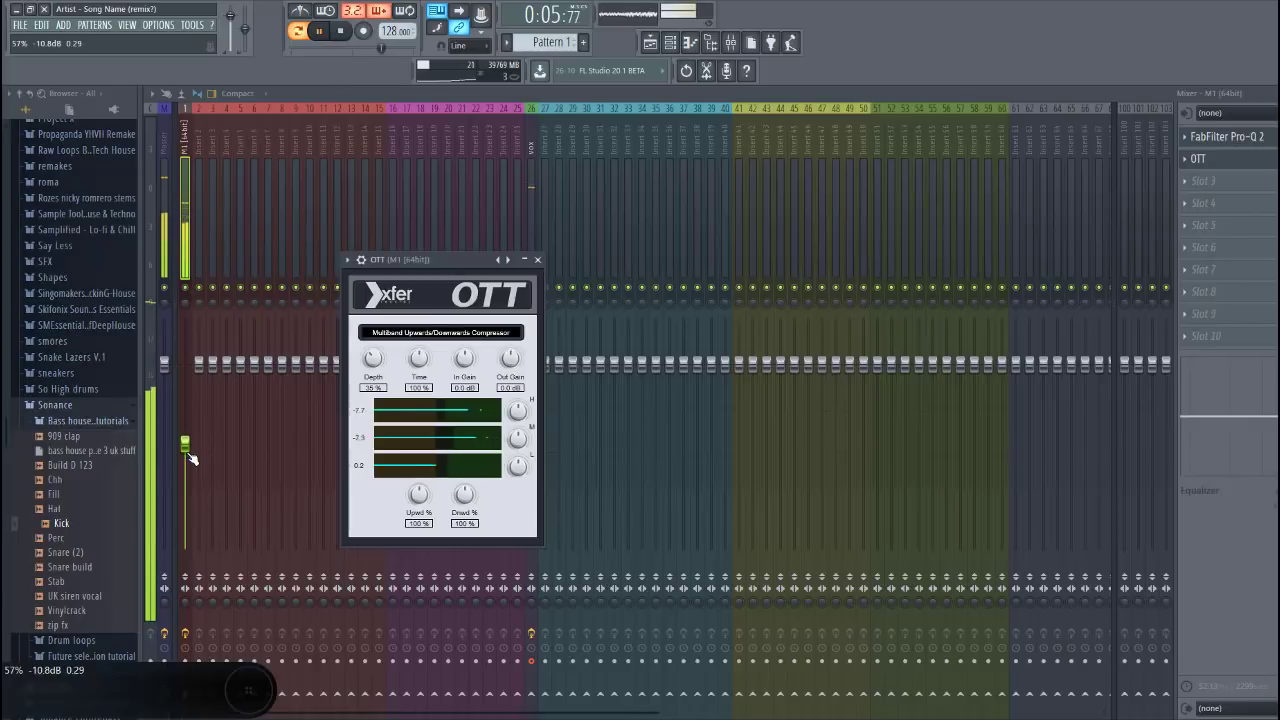
{"action": "left_click", "coordinate": [1203, 186]}
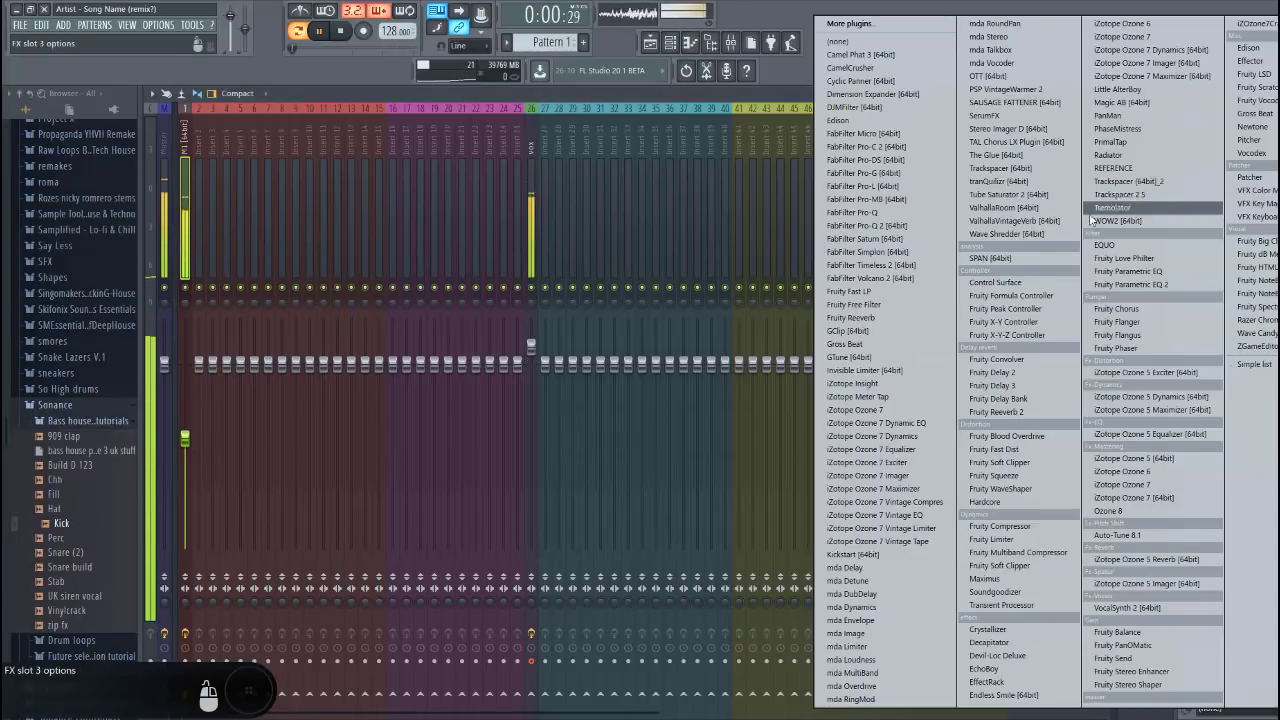
{"action": "left_click", "coordinate": [883, 148]}
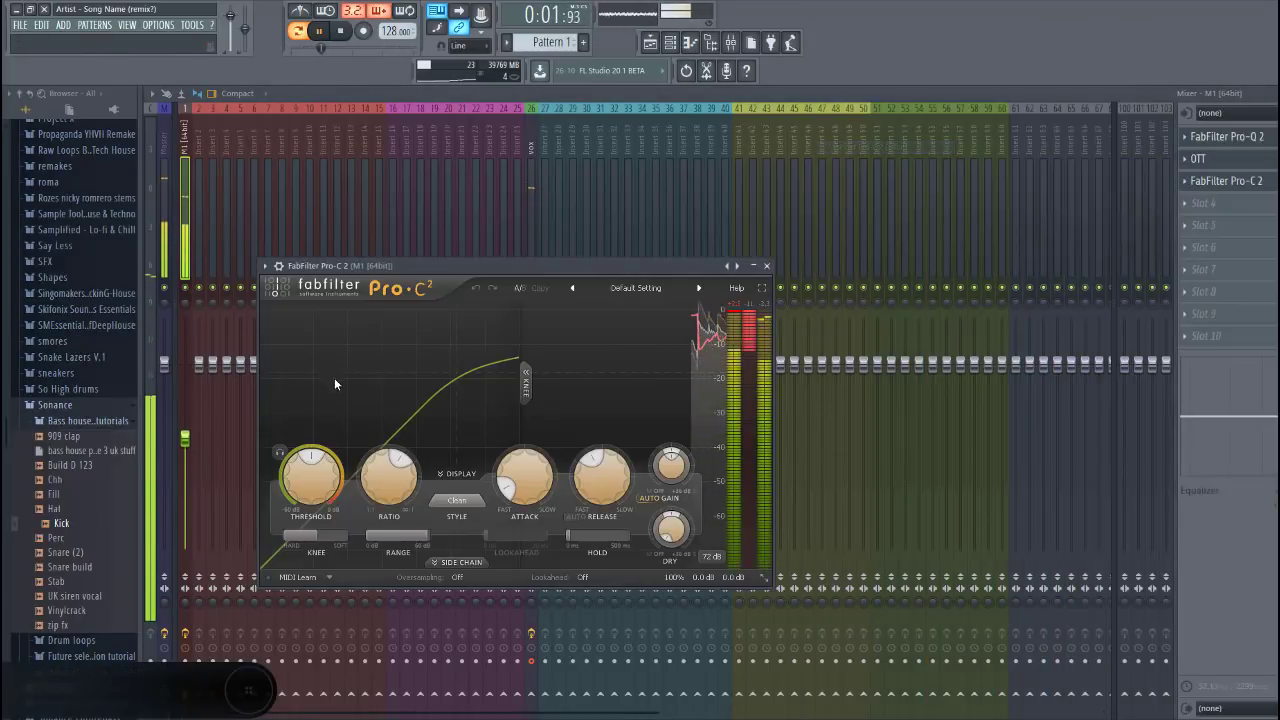
Set the Pro-C 2 threshold to -5.30 dB, with a slower attack and manually adjusted output gain
{"action": "left_click_drag", "start_coordinate": [308, 494], "coordinate": [308, 480]}
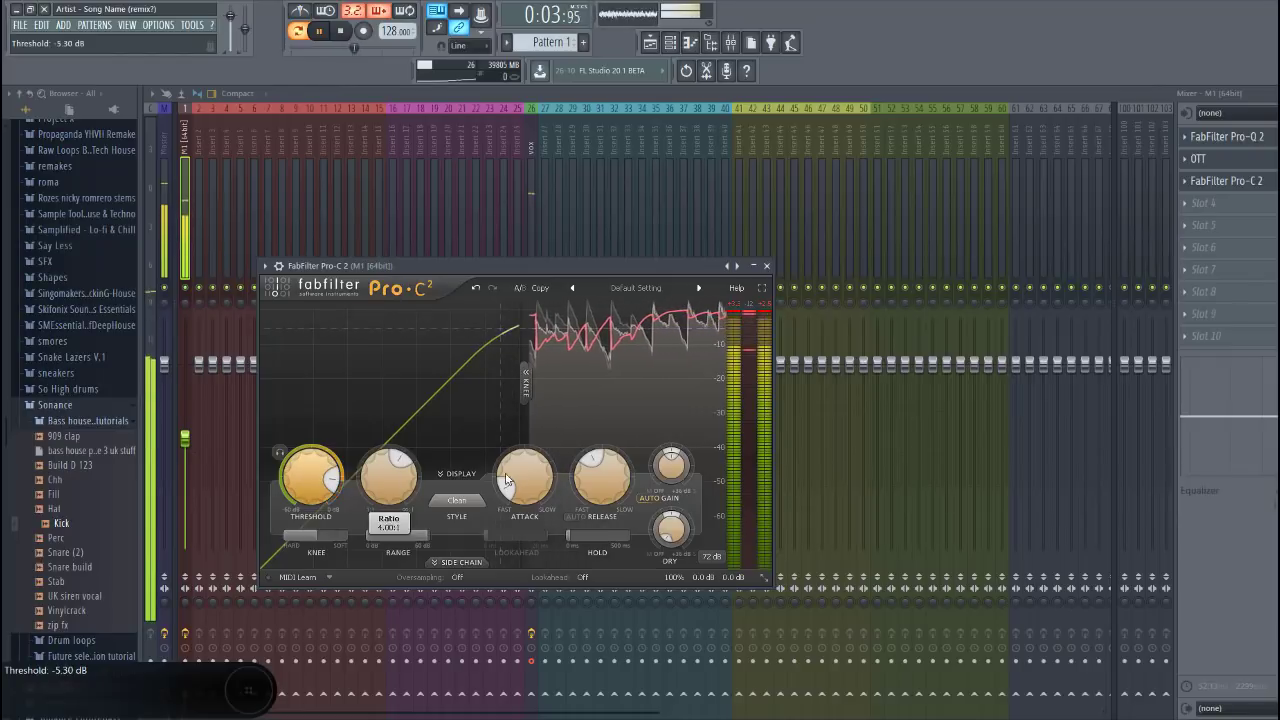
{"action": "left_click_drag", "start_coordinate": [522, 480], "coordinate": [523, 474]}
{"action": "left_click_drag", "start_coordinate": [670, 476], "coordinate": [670, 472]}
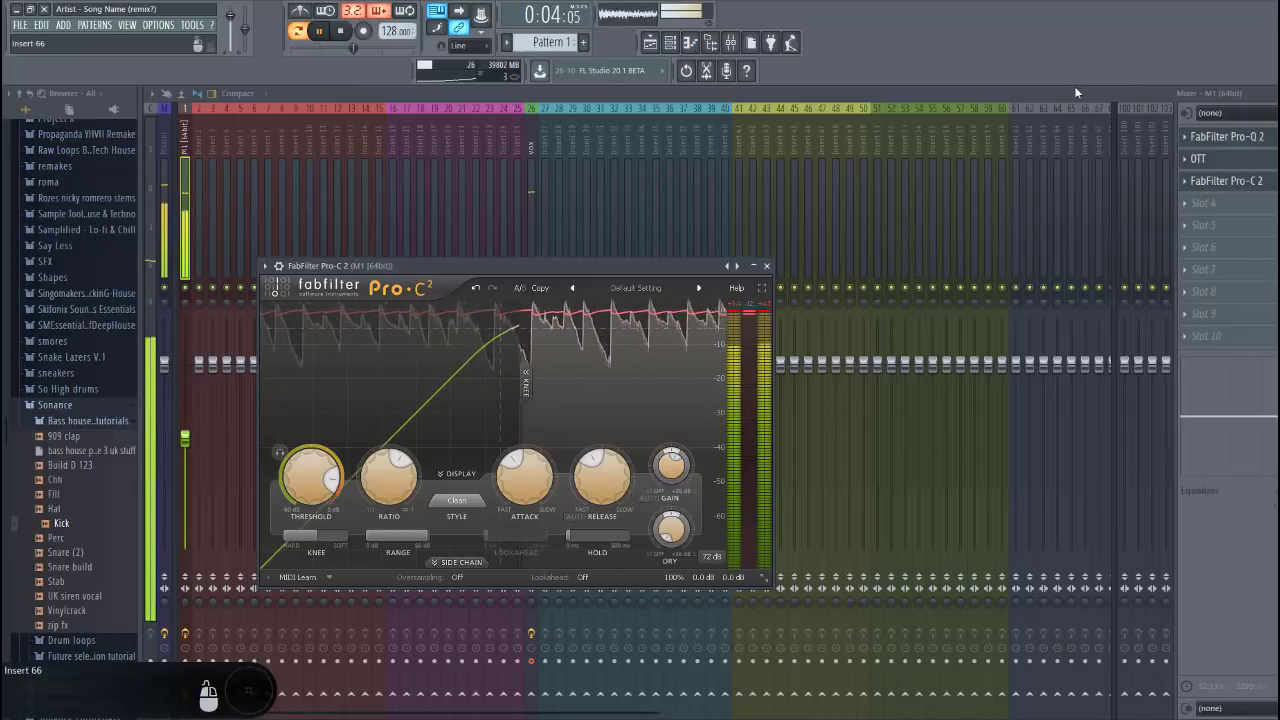
{"action": "left_click", "coordinate": [1074, 90]}
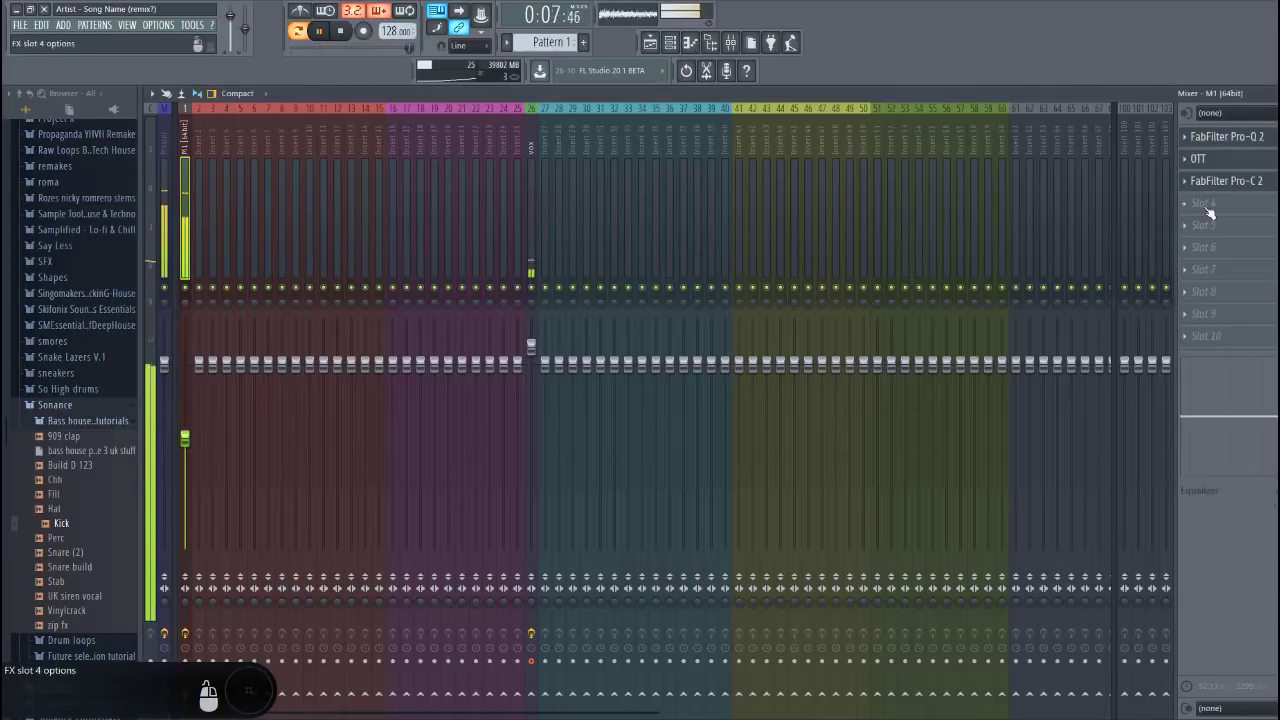
Add Fruity WaveShaper with an upward-bowed curve in slot 4 and Fruity Delay 2 with ping-pong feedback in slot 5
{"action": "left_click", "coordinate": [1208, 209]}
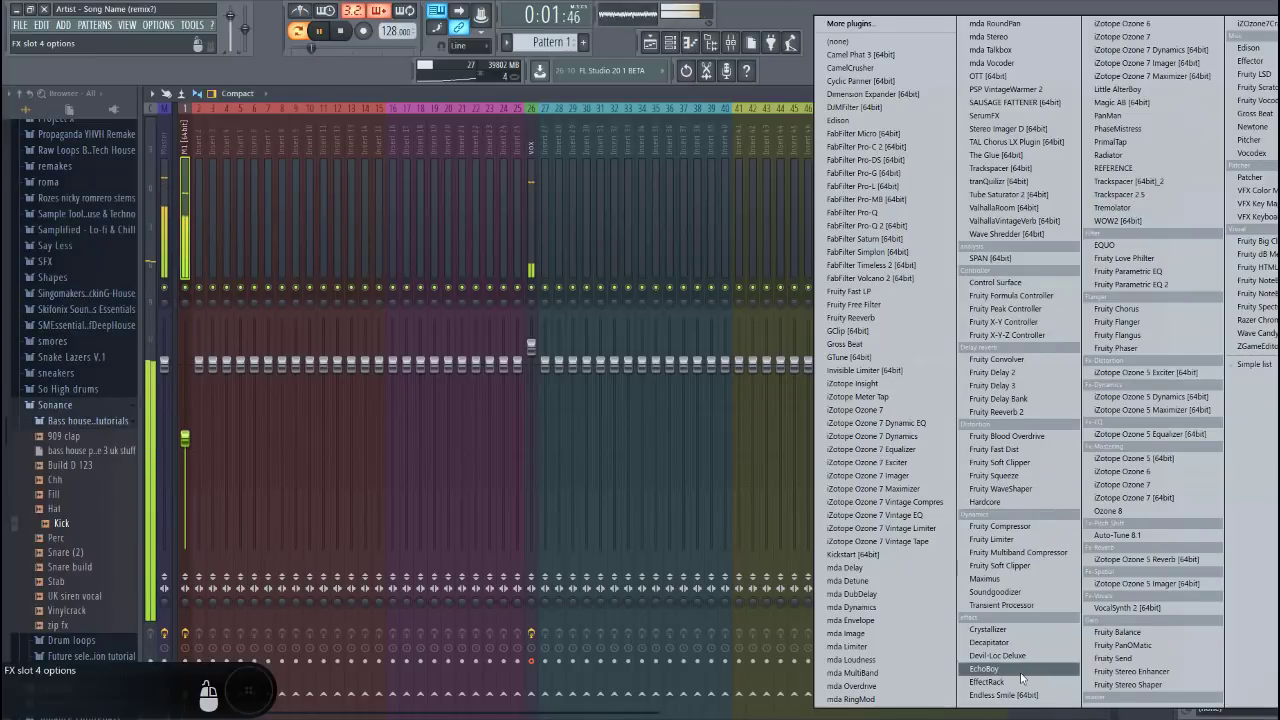
{"action": "left_click", "coordinate": [1002, 488]}
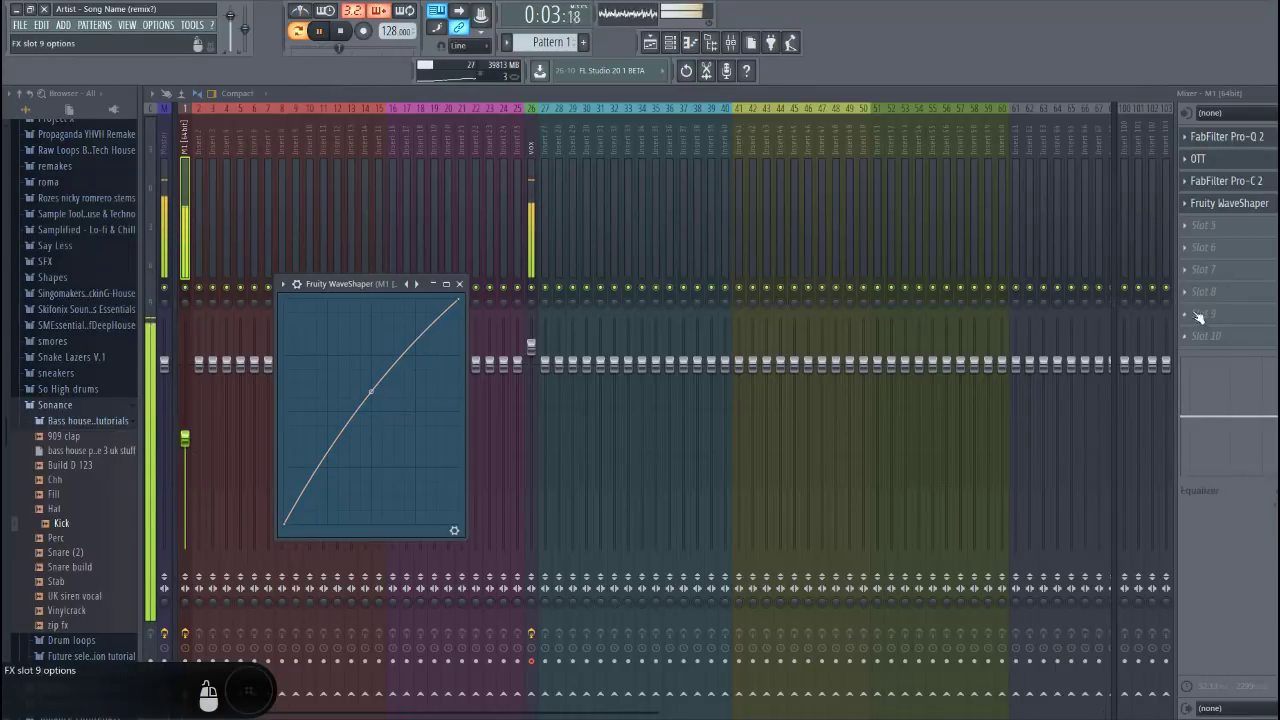
{"action": "left_click", "coordinate": [1195, 240]}
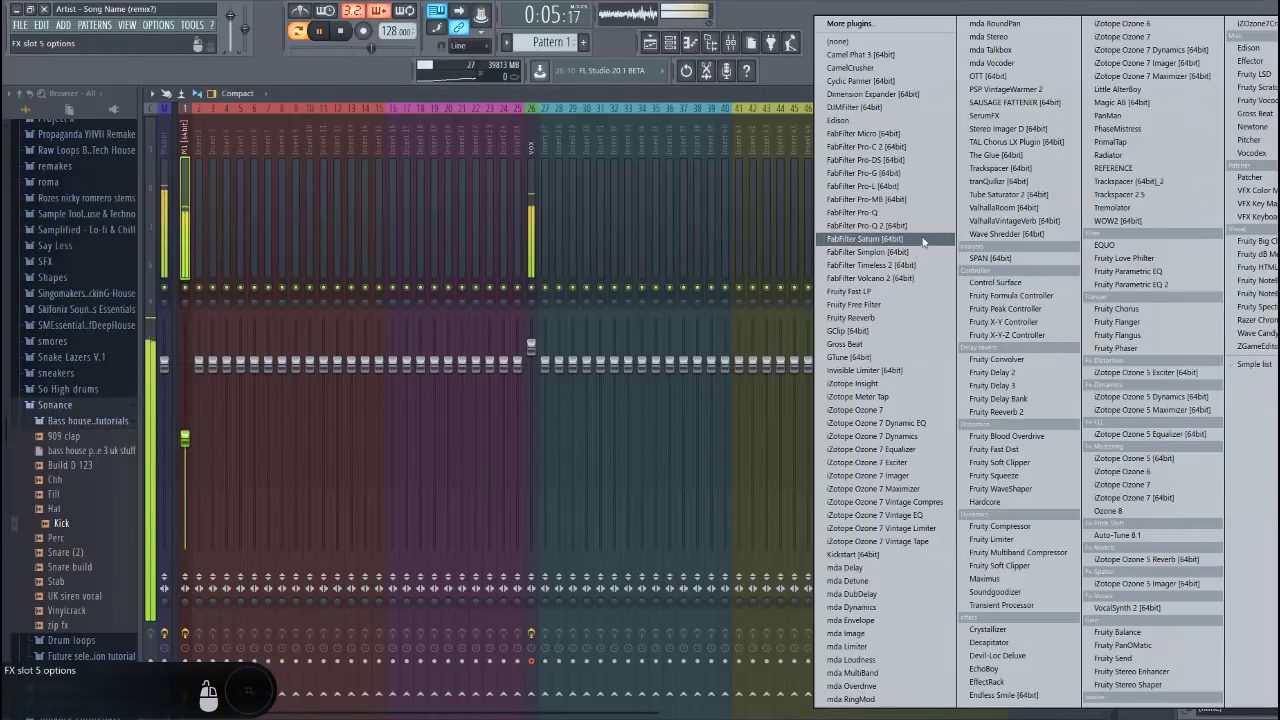
{"action": "left_click", "coordinate": [1013, 375]}
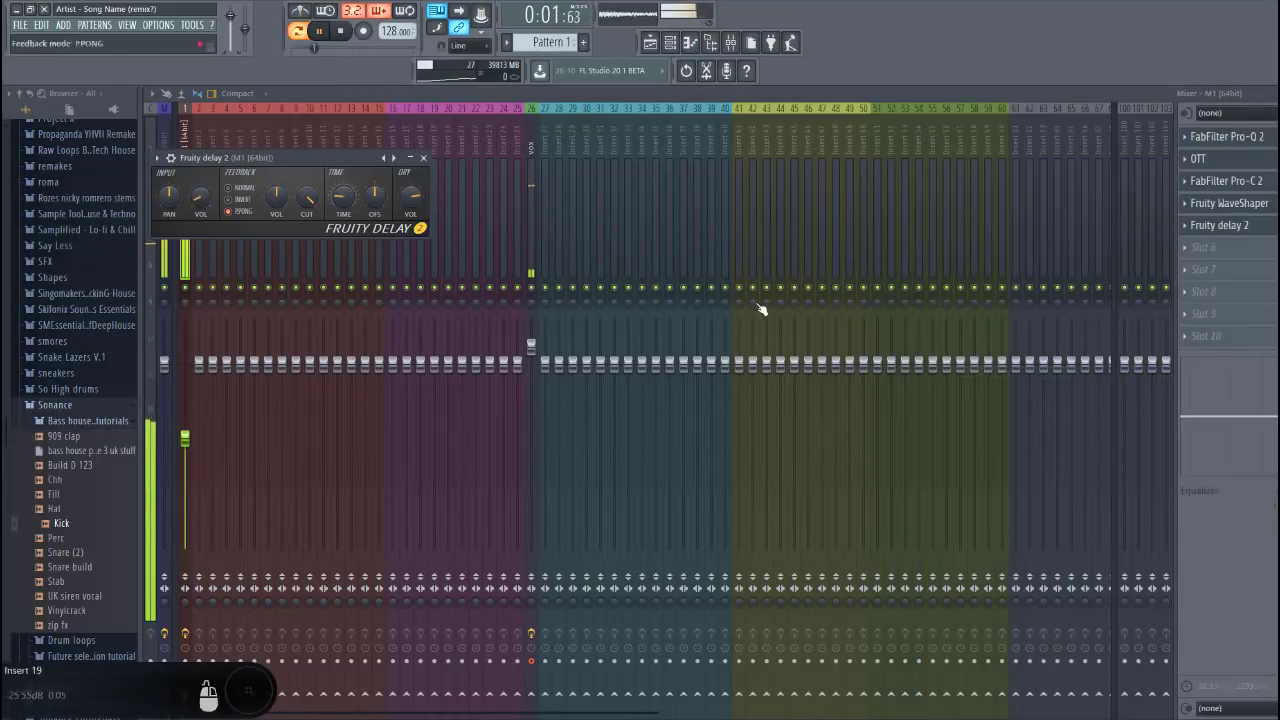
Load ValhallaRoom in slot 6 with the StudioAlpha preset and set its mix to 7.4%
{"action": "left_click", "coordinate": [1198, 248]}
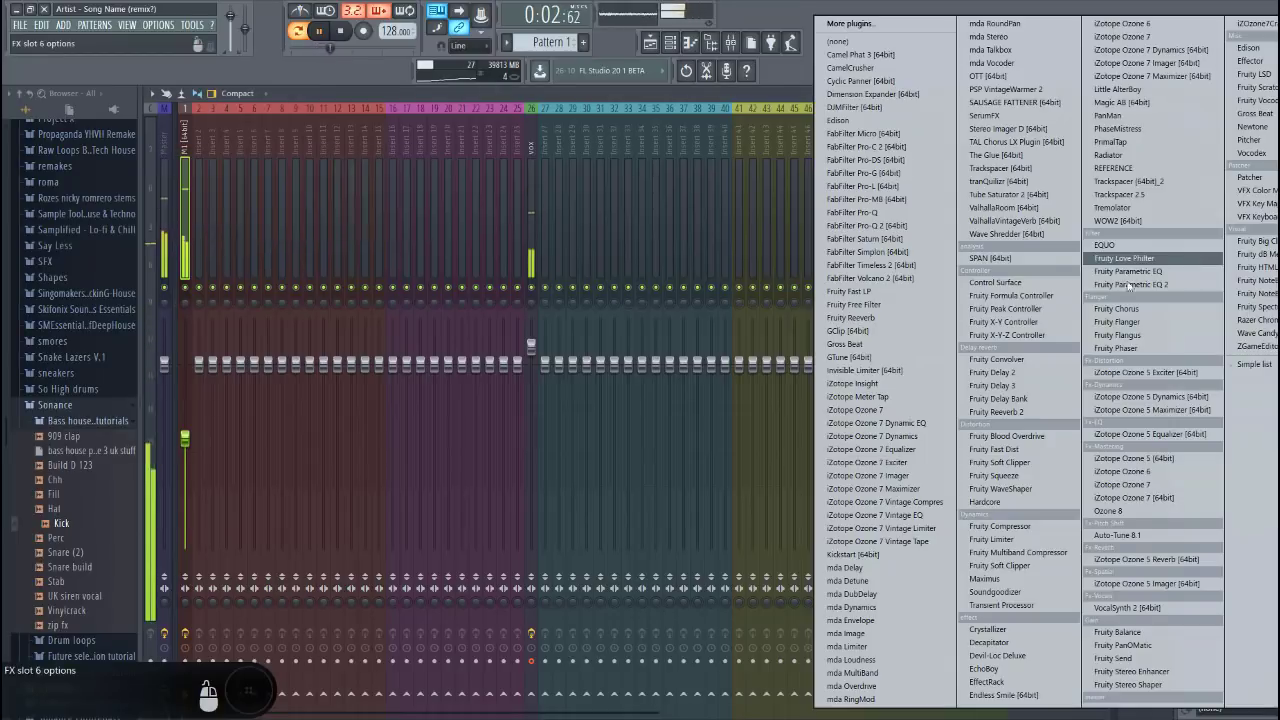
{"action": "left_click", "coordinate": [1008, 208]}
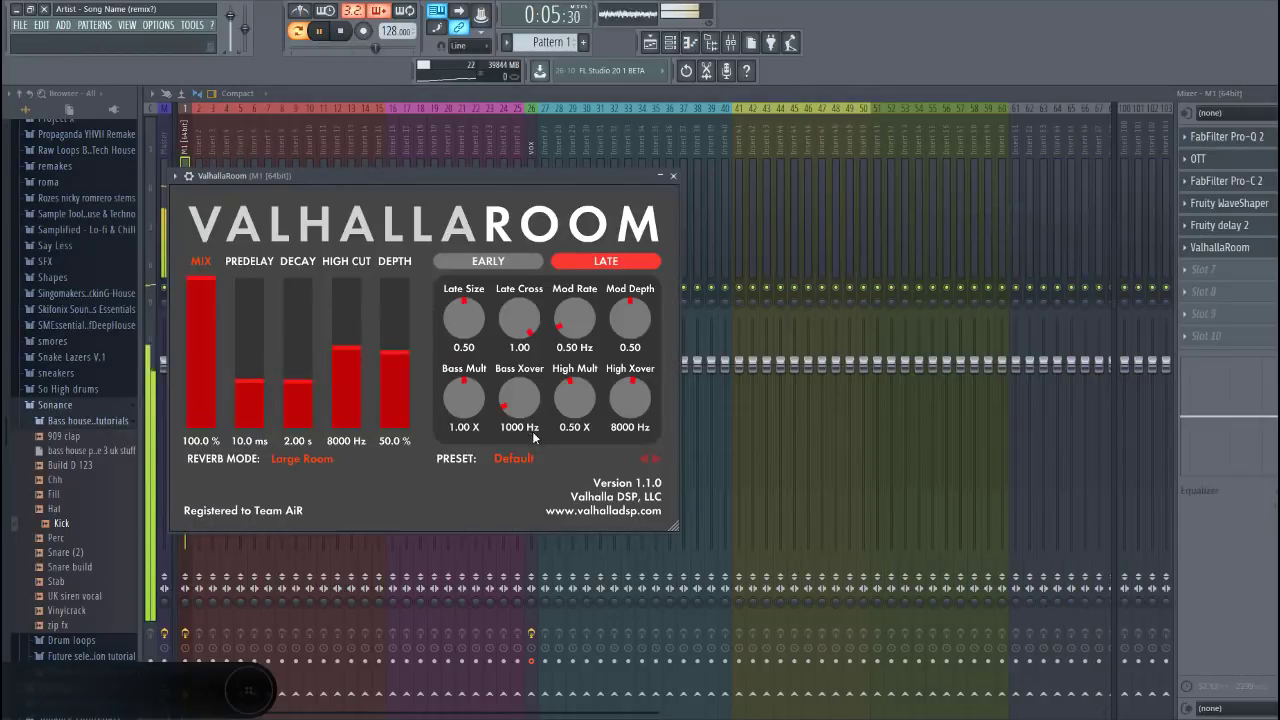
{"action": "left_click", "coordinate": [512, 457]}
{"action": "mouse_move", "coordinate": [561, 432]}
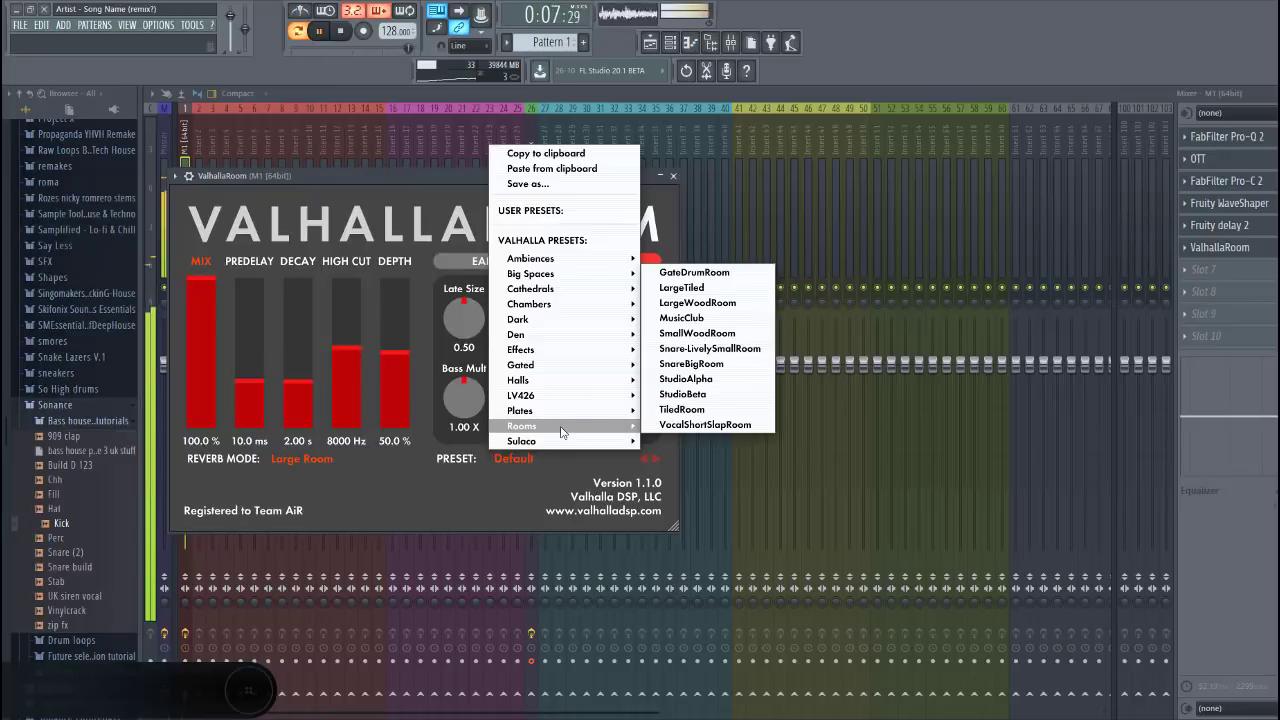
{"action": "left_click", "coordinate": [696, 383]}
{"action": "left_click", "coordinate": [198, 416]}
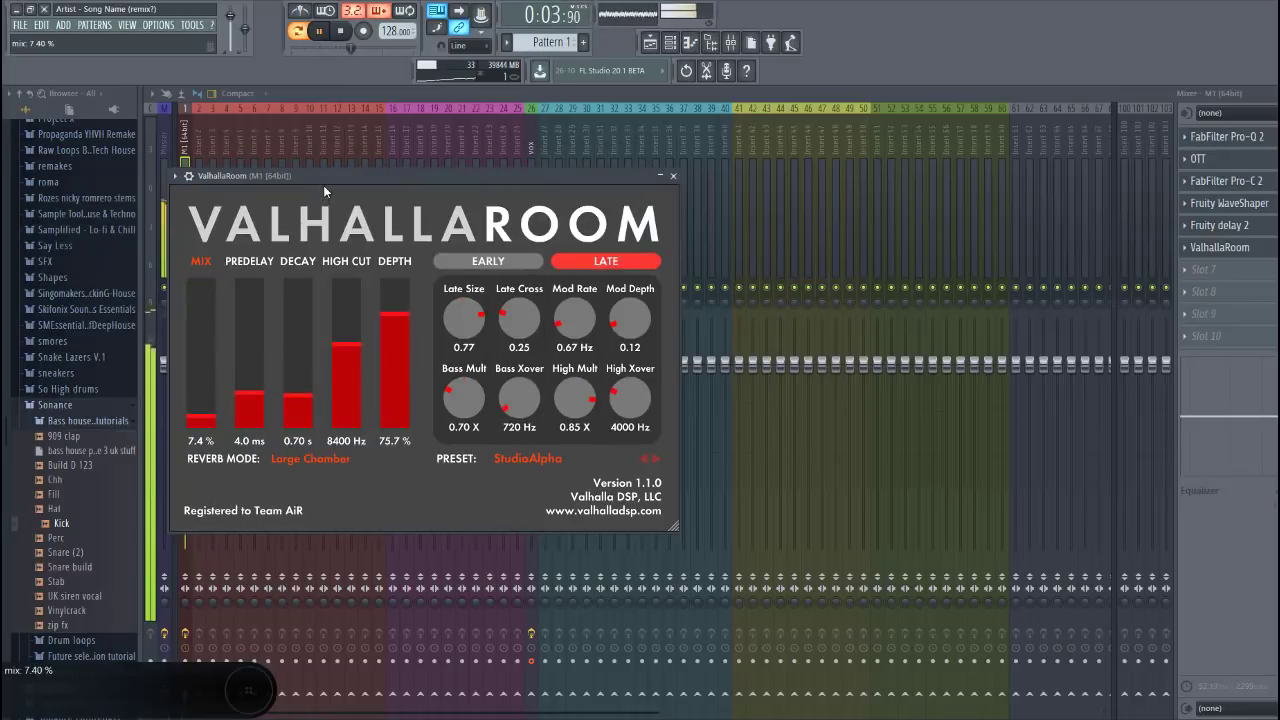
{"action": "left_click_drag", "start_coordinate": [422, 176], "coordinate": [548, 192]}
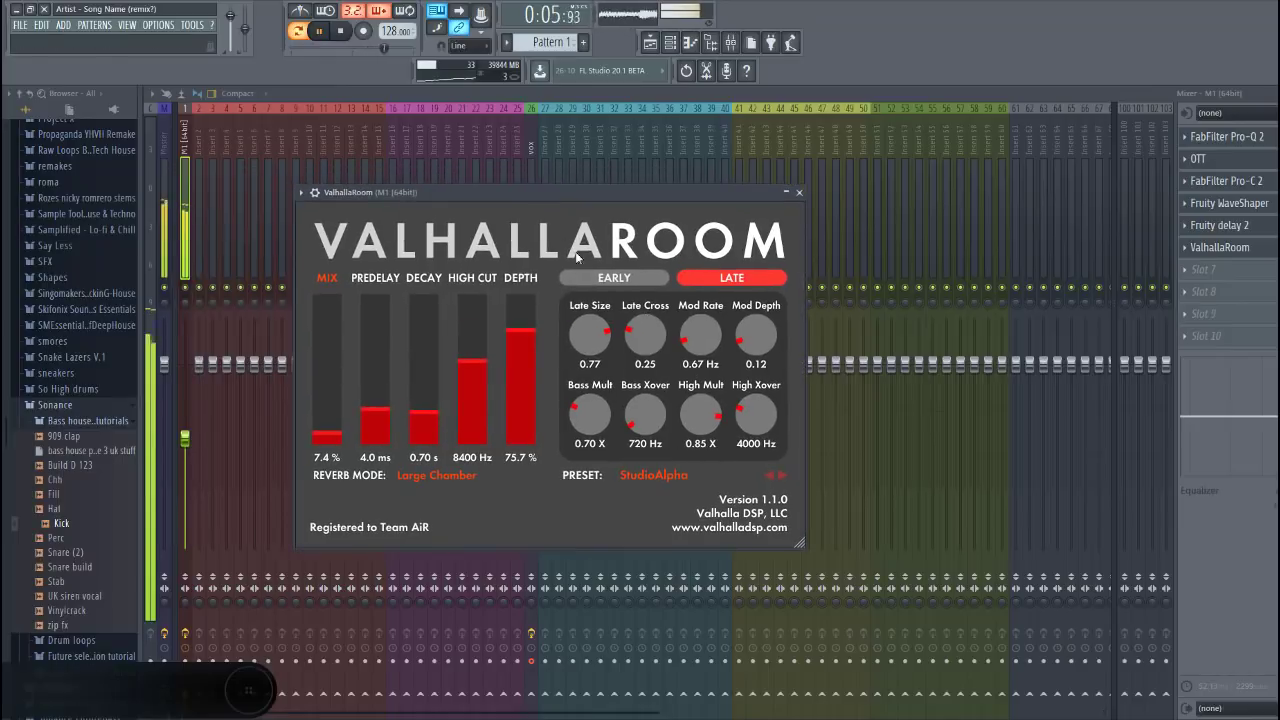
Load Kickstart in effect slot 10 and a second FabFilter Pro-Q 2 in slot 7 of the M1 track
{"action": "left_click", "coordinate": [1197, 333]}
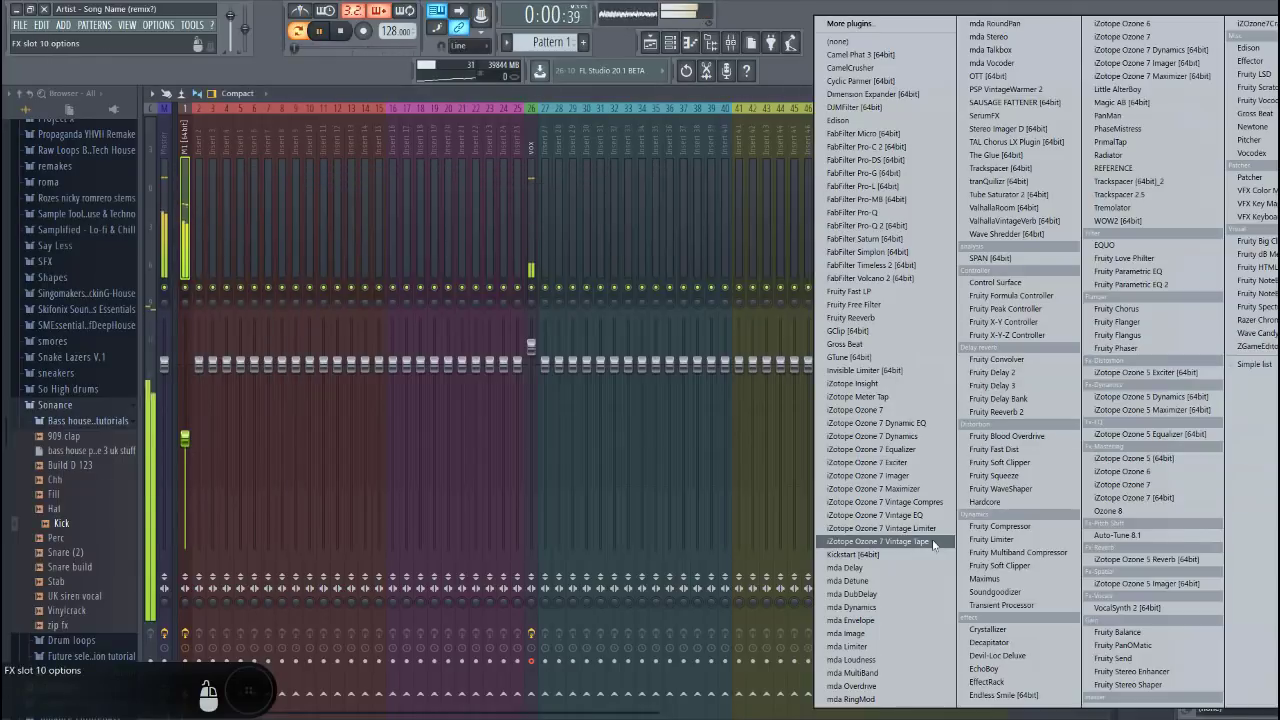
{"action": "left_click", "coordinate": [877, 553]}
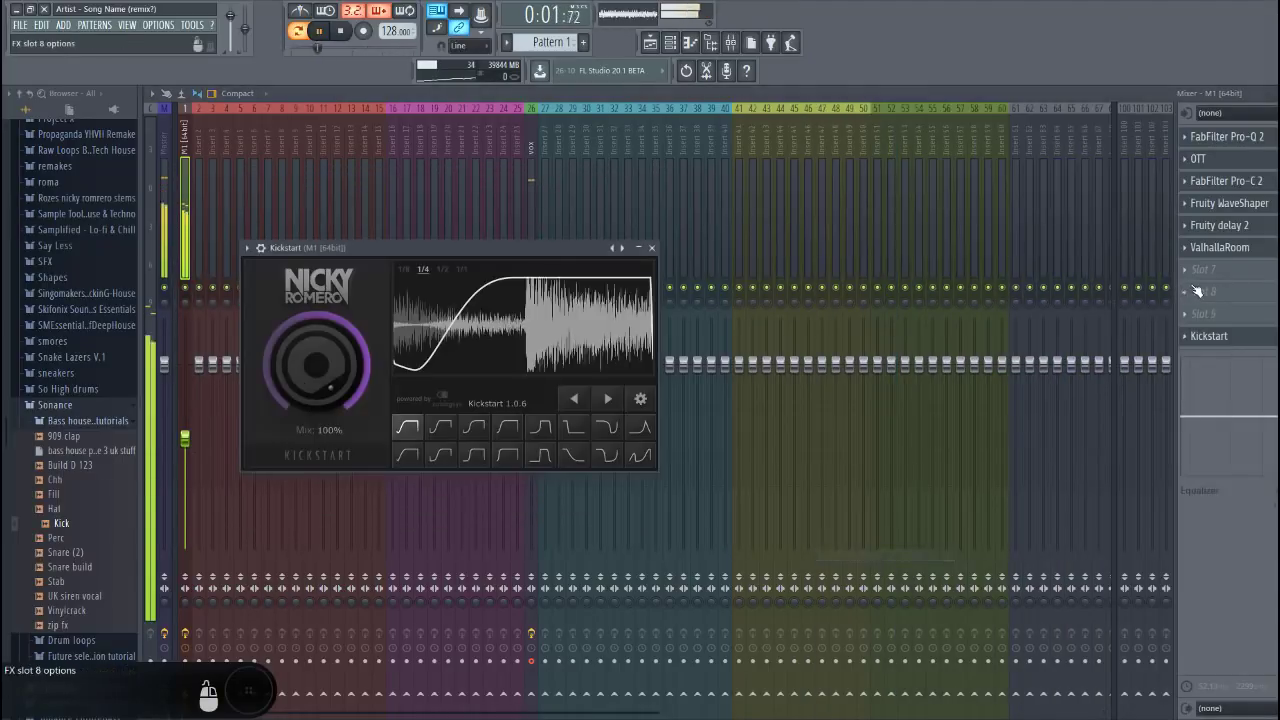
{"action": "left_click", "coordinate": [1200, 285]}
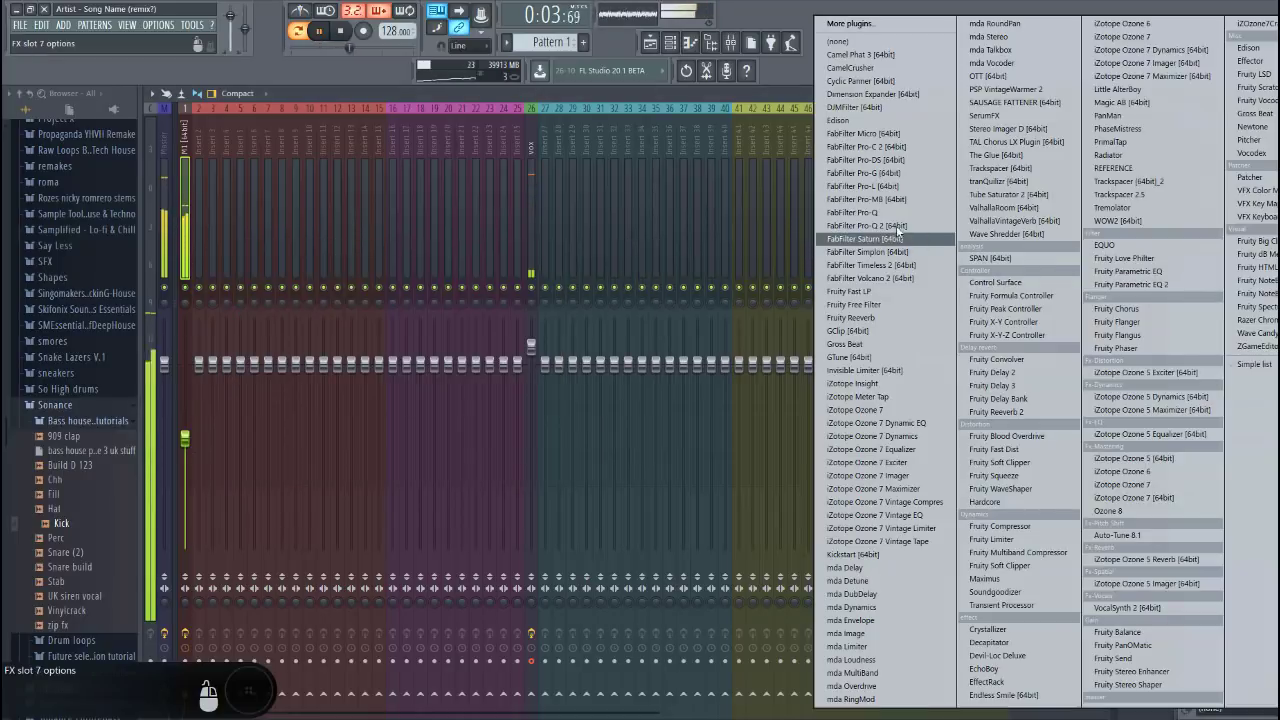
{"action": "left_click", "coordinate": [866, 225]}
Add an 18 dB/oct low cut at 220 Hz in the second Pro-Q 2
{"action": "left_click", "coordinate": [384, 342]}
{"action": "right_click", "coordinate": [384, 342]}
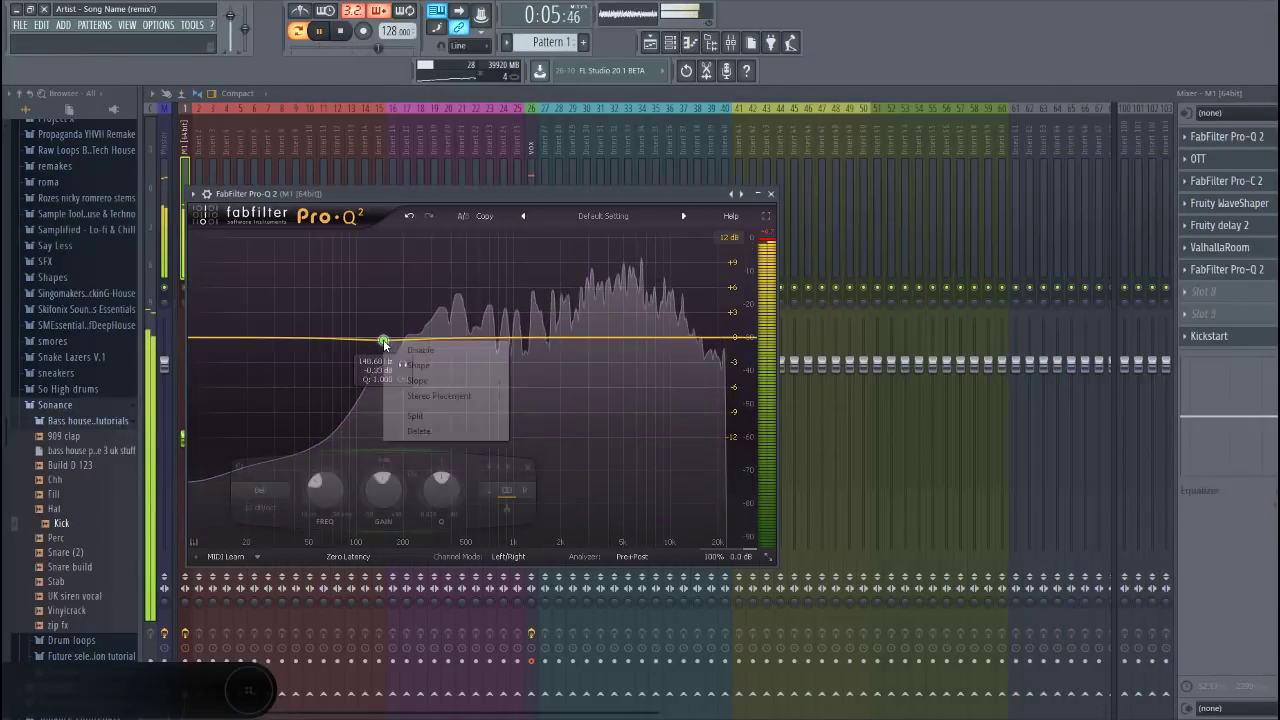
{"action": "mouse_move", "coordinate": [417, 366]}
{"action": "left_click", "coordinate": [548, 392]}
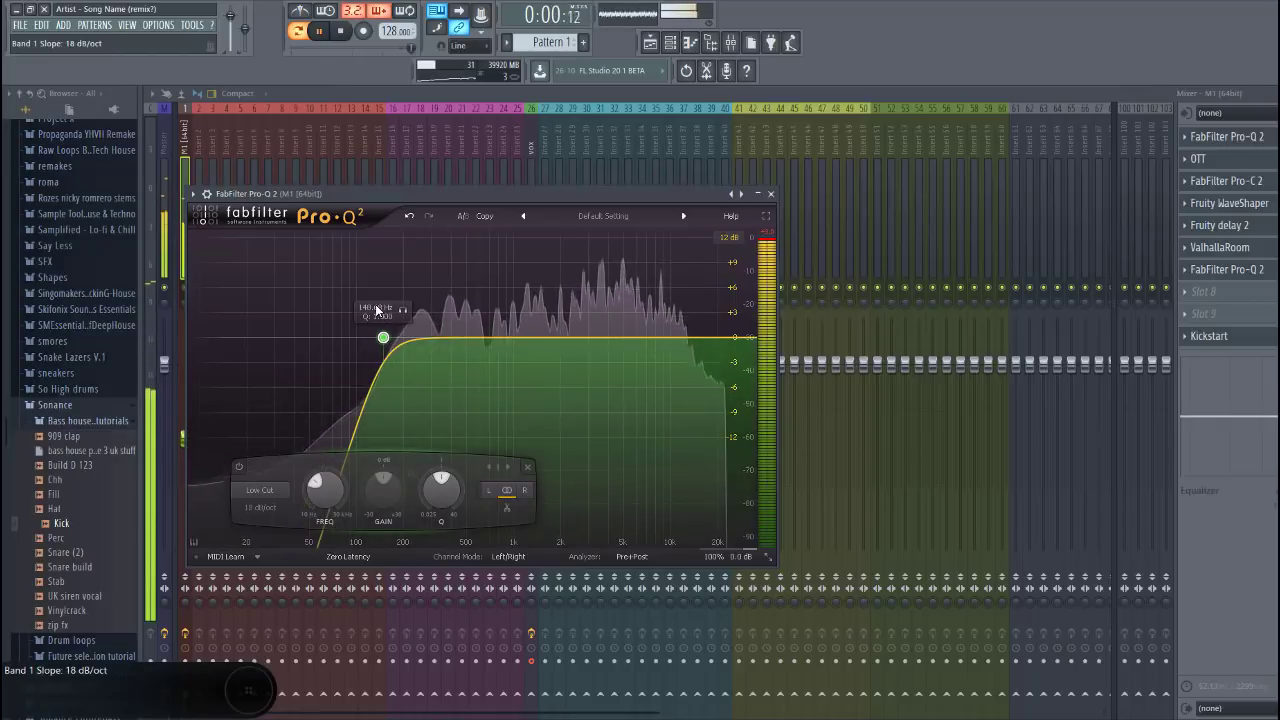
{"action": "left_click_drag", "start_coordinate": [376, 310], "coordinate": [397, 314]}
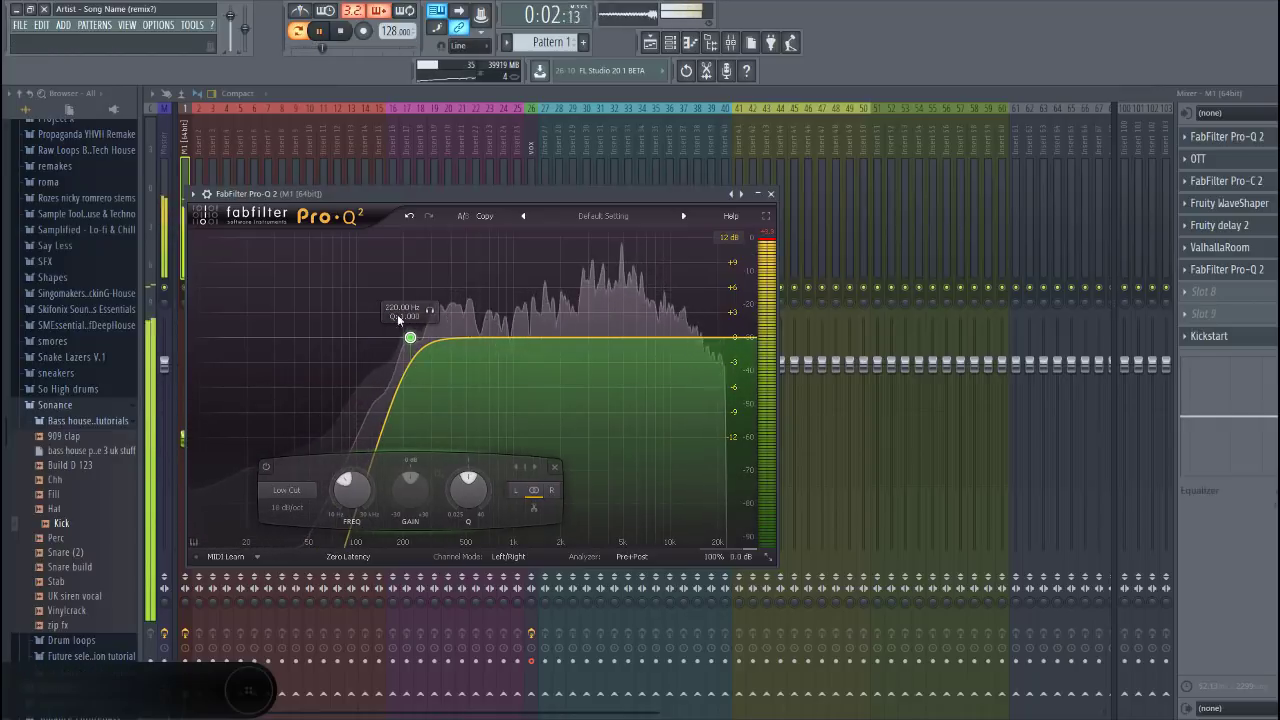
Boost the highs by 2 dB with a bell at about 8.6 kHz and slightly lower the M1 fader
{"action": "left_click_drag", "start_coordinate": [638, 338], "coordinate": [686, 289]}
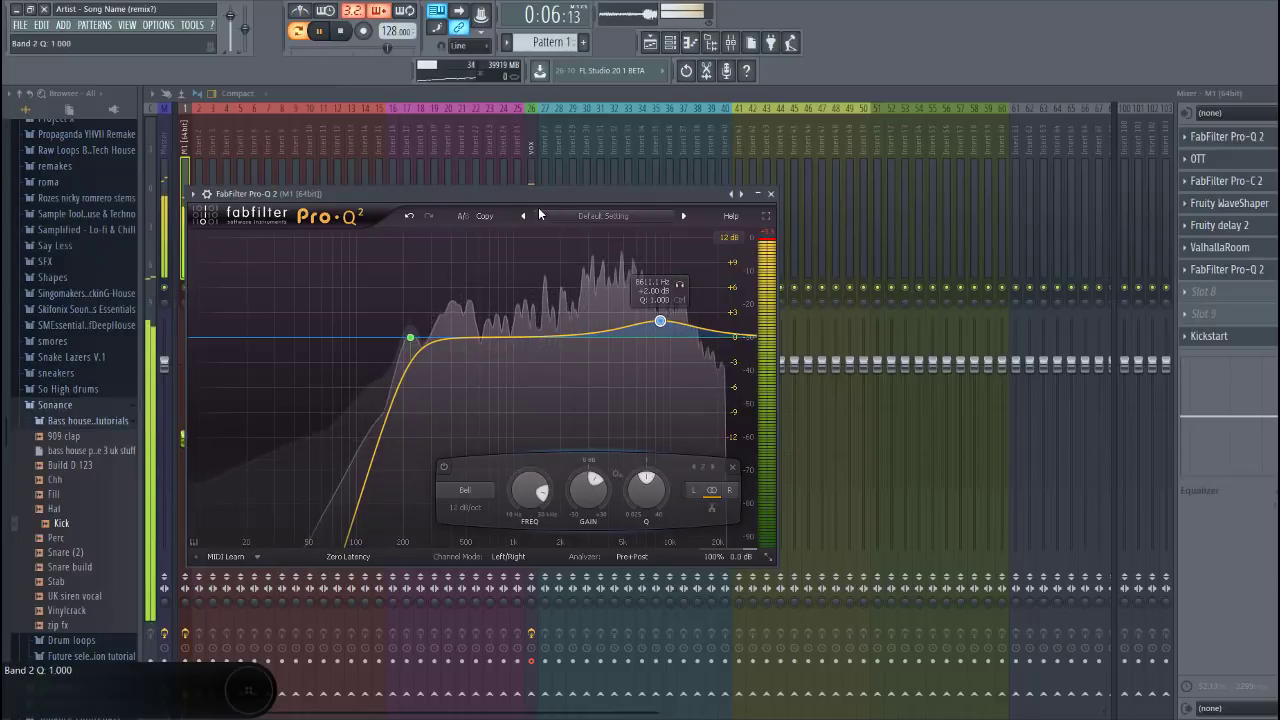
{"action": "left_click_drag", "start_coordinate": [628, 196], "coordinate": [783, 198]}
{"action": "left_click_drag", "start_coordinate": [187, 437], "coordinate": [194, 453]}
{"action": "key", "text": "space"}
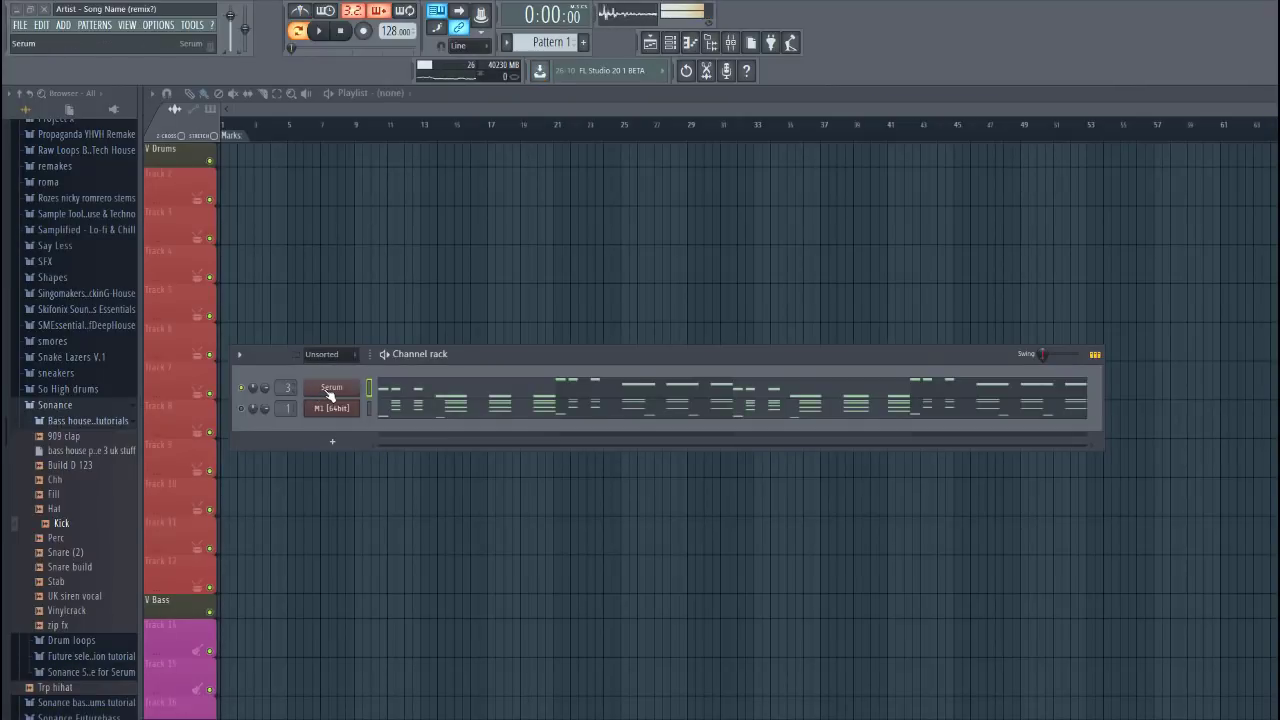
Load the BS Selected preset from the Sonance Selected folder into Serum and play the pattern
{"action": "left_click", "coordinate": [330, 390]}
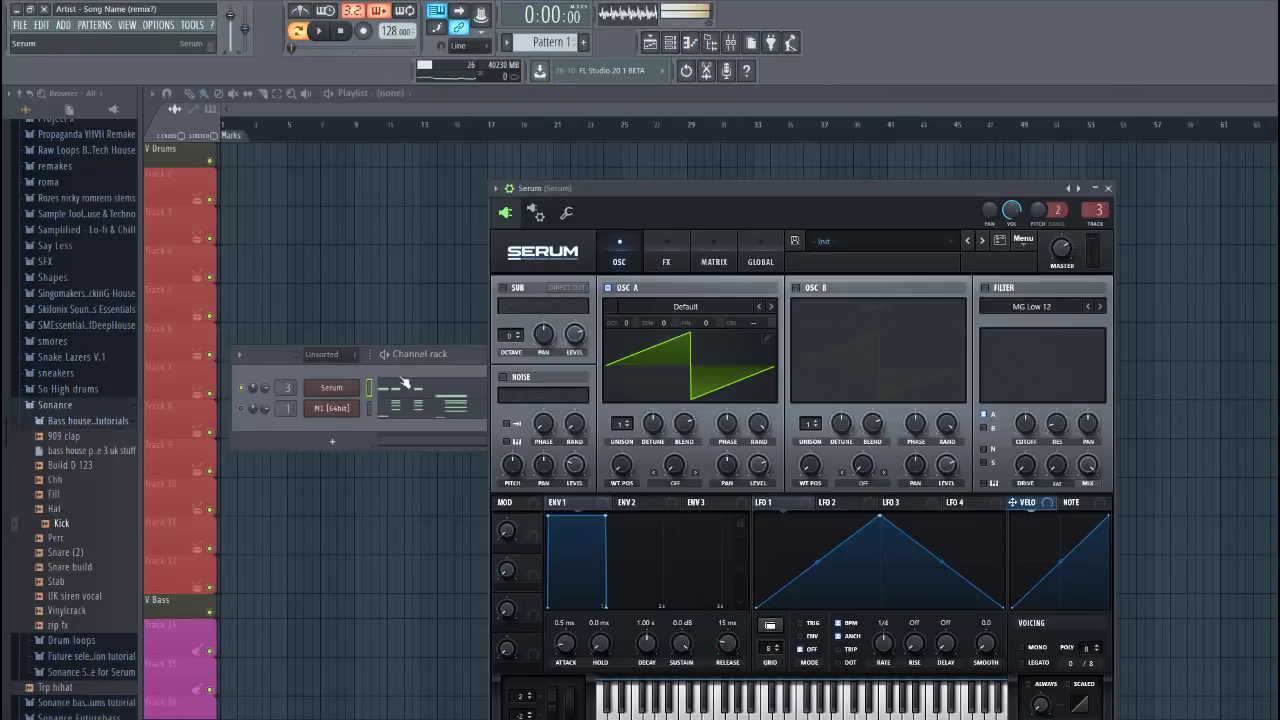
{"action": "left_click_drag", "start_coordinate": [781, 191], "coordinate": [659, 163]}
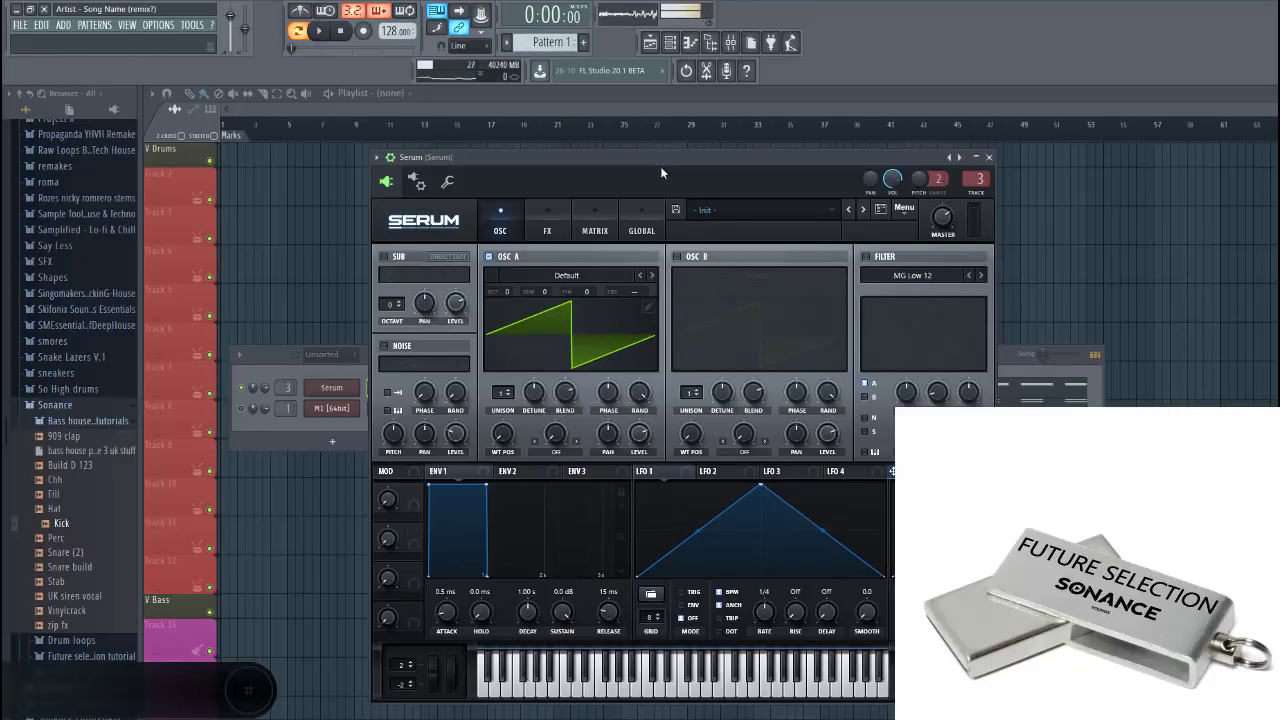
{"action": "left_click", "coordinate": [783, 212]}
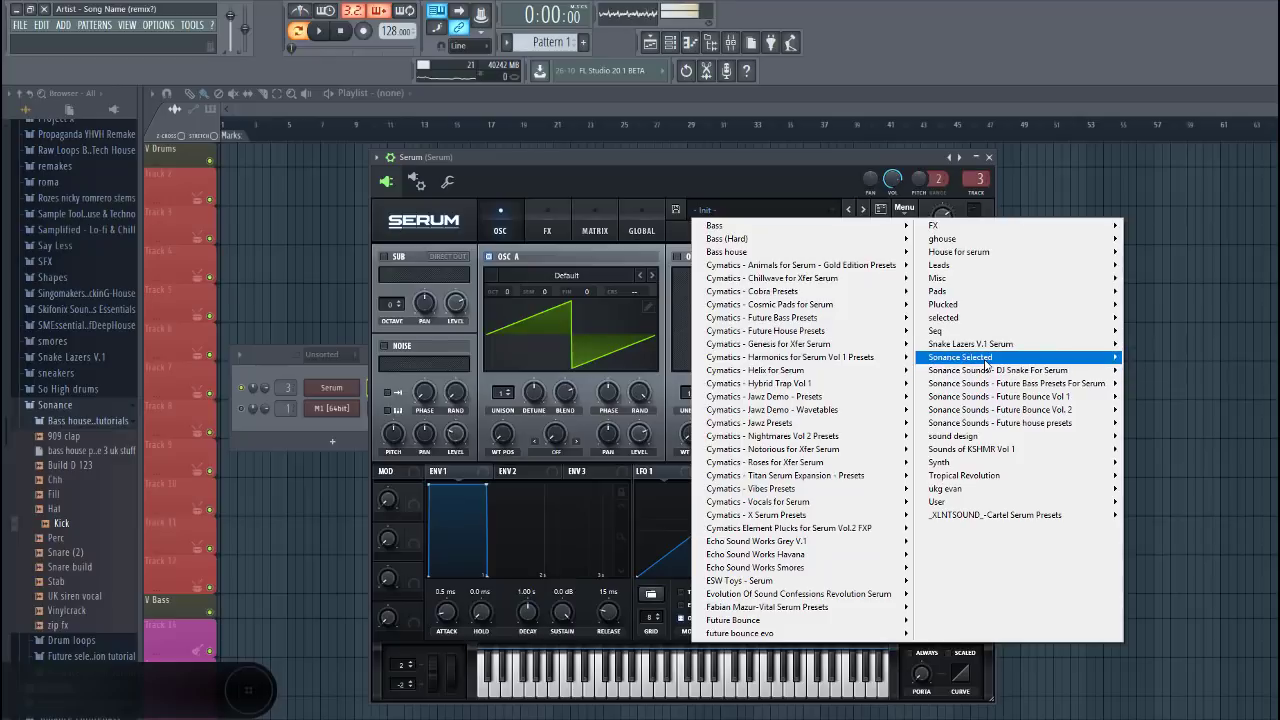
{"action": "mouse_move", "coordinate": [985, 358]}
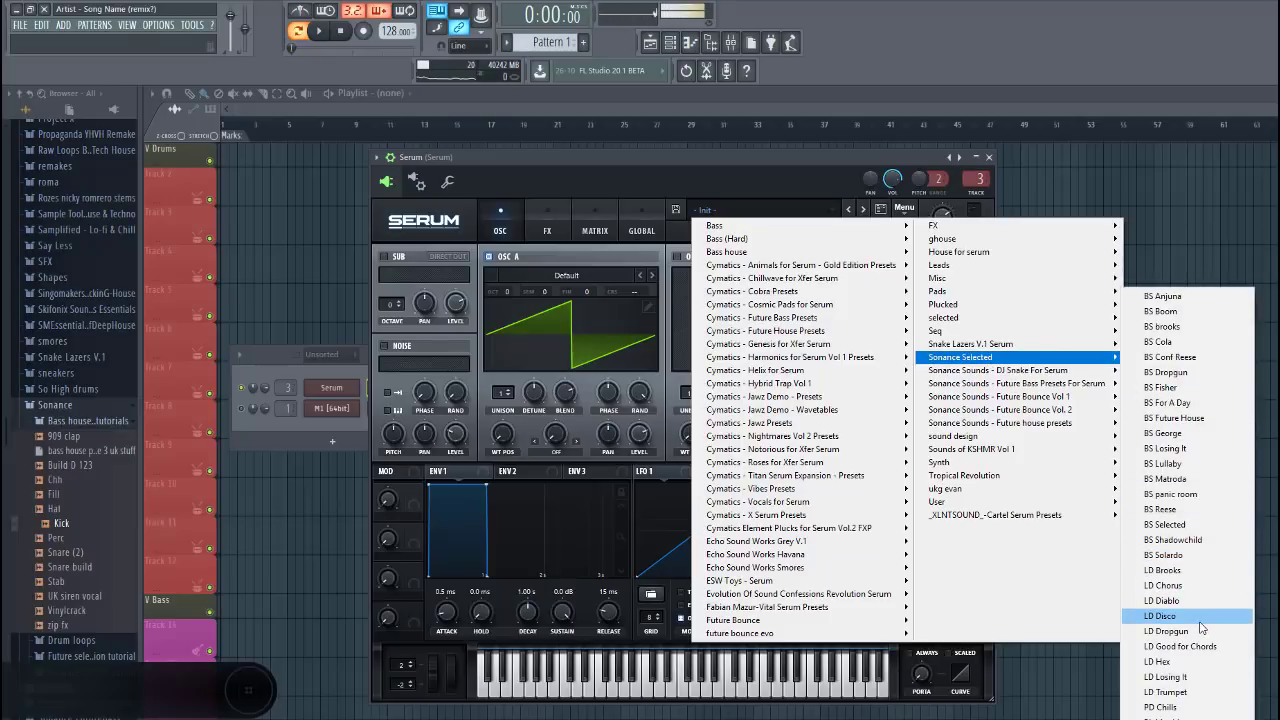
{"action": "left_click", "coordinate": [1166, 524]}
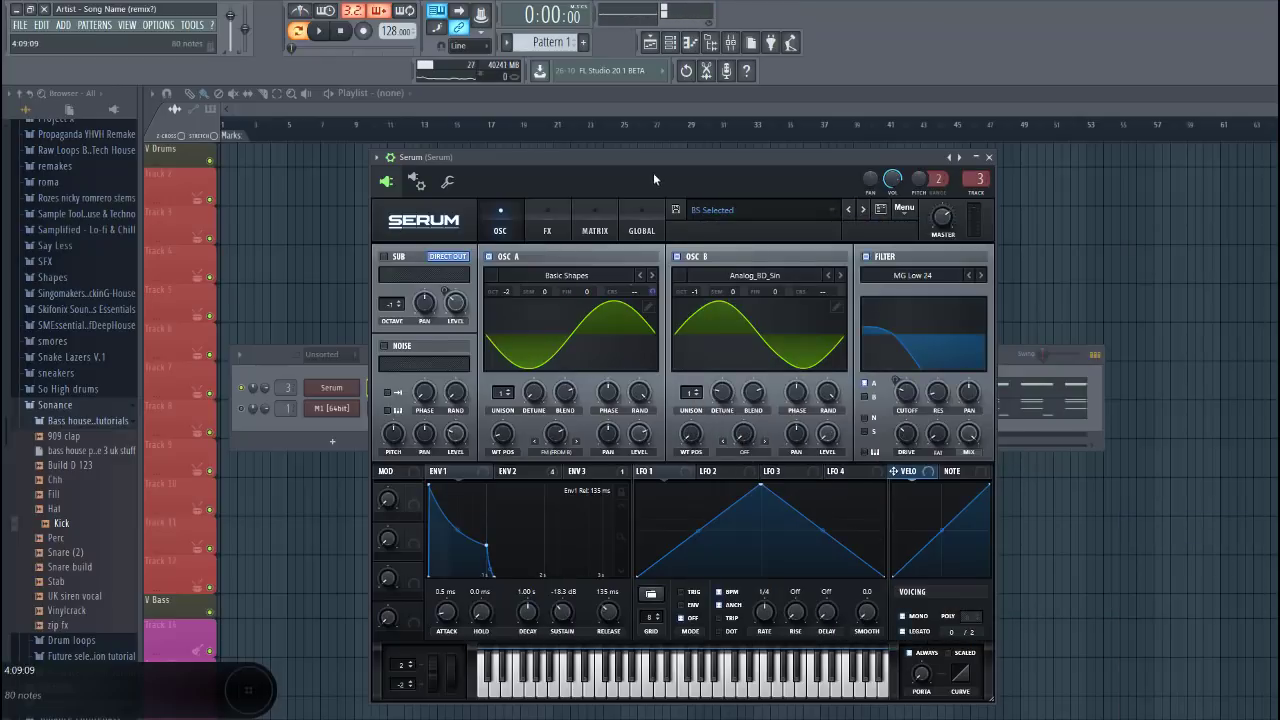
{"action": "left_click_drag", "start_coordinate": [654, 177], "coordinate": [700, 175]}
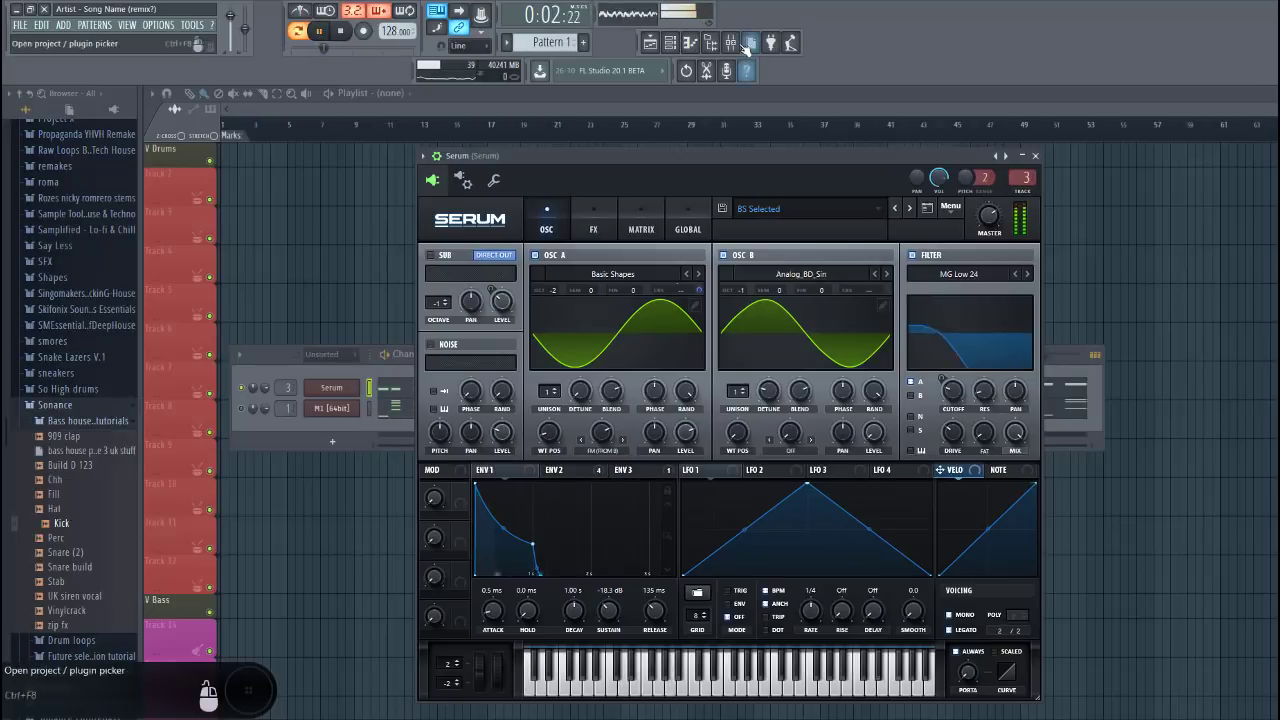
Insert FabFilter Pro-Q 2 in effect slot 1 of the Serum mixer track
{"action": "left_click", "coordinate": [733, 43]}
{"action": "left_click", "coordinate": [1199, 137]}
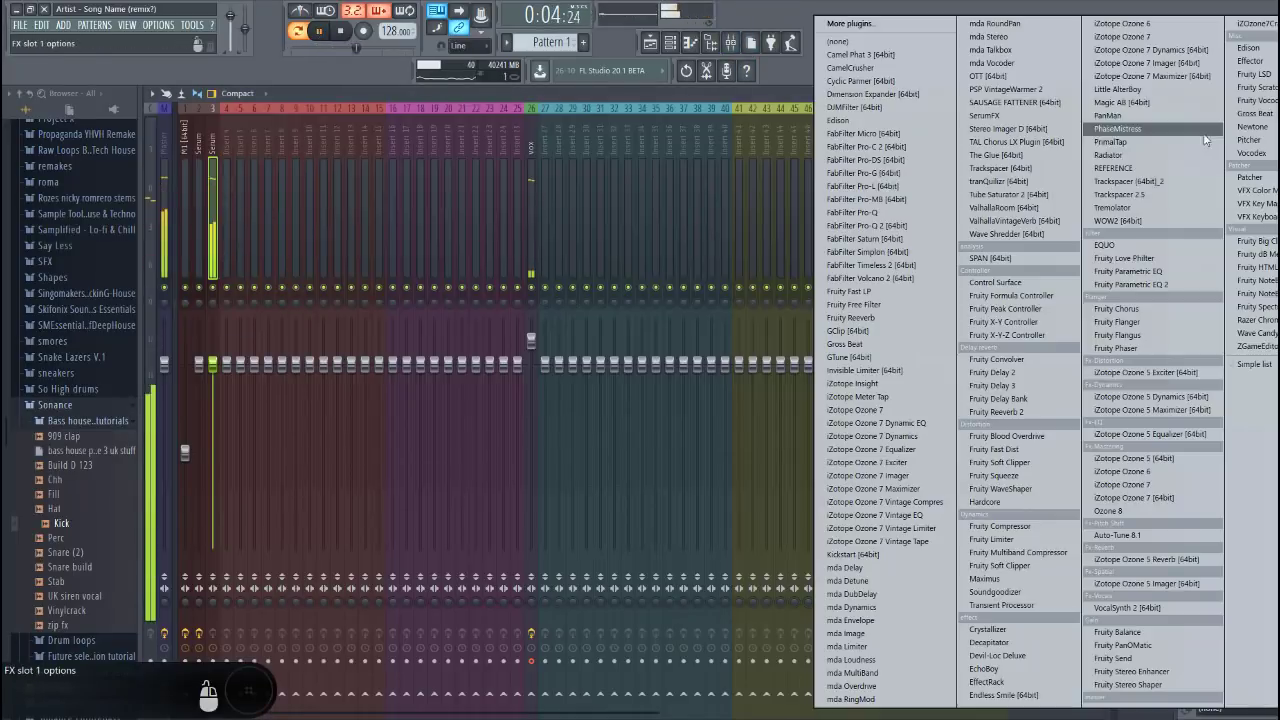
{"action": "left_click", "coordinate": [850, 218]}
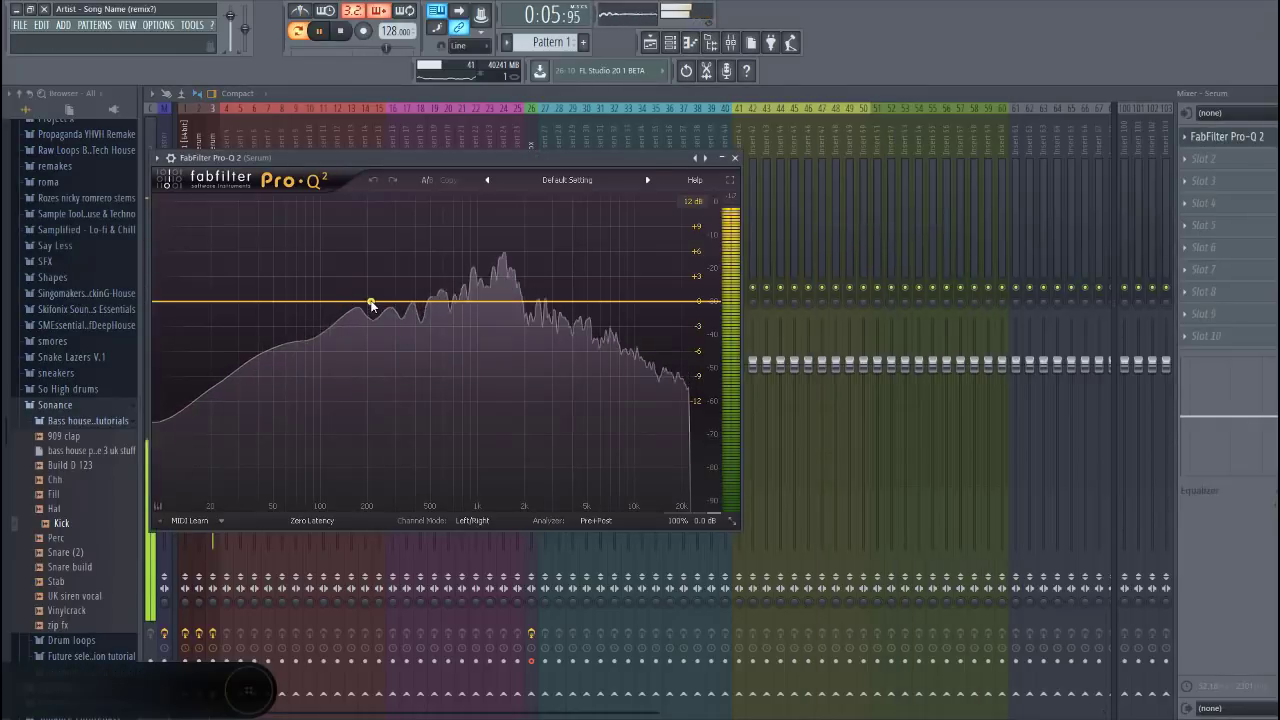
Add a 24 dB/oct low cut at about 150 Hz and a high shelf of about -10.8 dB near 8.4 kHz
{"action": "left_click", "coordinate": [373, 300]}
{"action": "right_click", "coordinate": [373, 300]}
{"action": "mouse_move", "coordinate": [426, 327]}
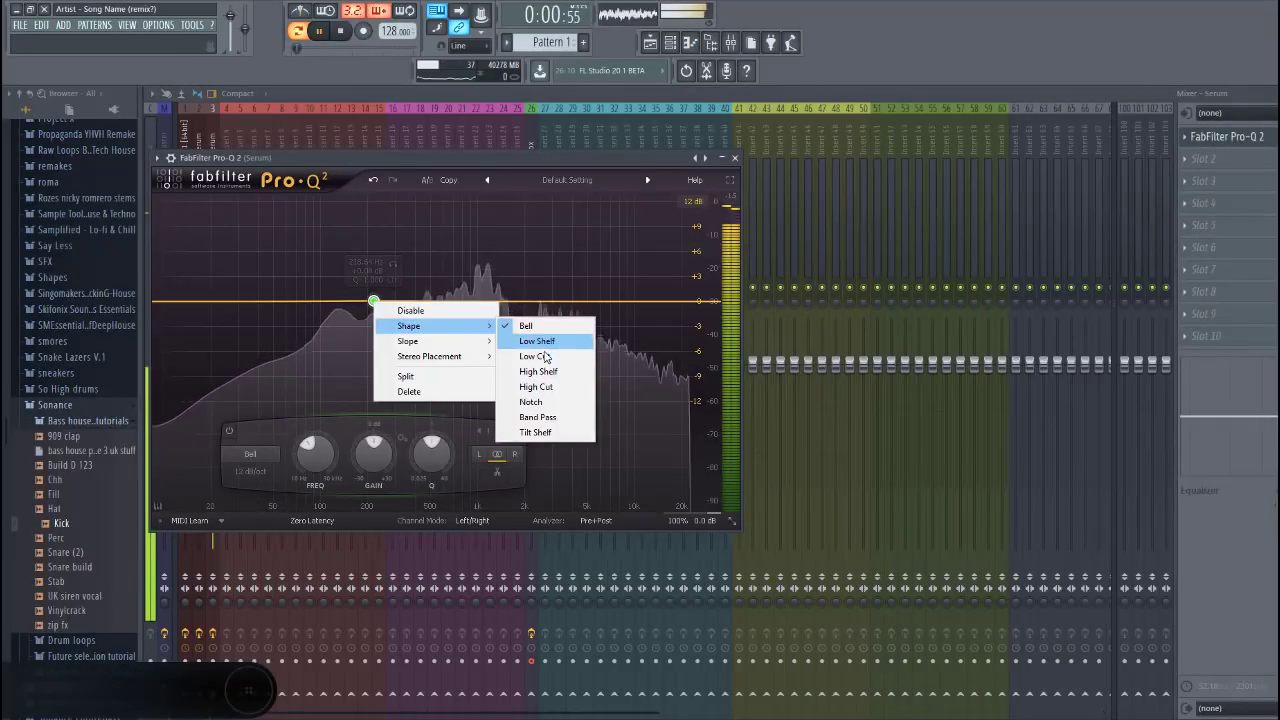
{"action": "left_click", "coordinate": [535, 356]}
{"action": "scroll", "coordinate": [380, 303], "scroll_direction": "up", "scroll_amount": 2}
{"action": "left_click_drag", "start_coordinate": [380, 305], "coordinate": [349, 301]}
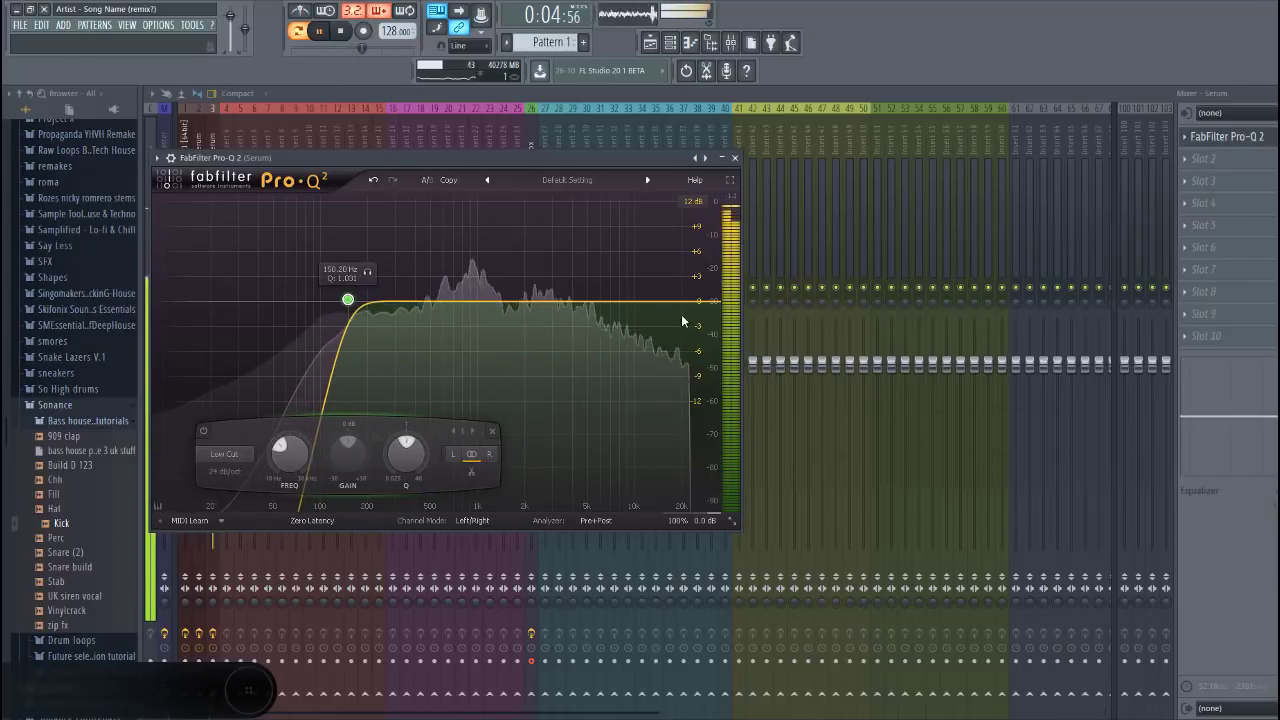
{"action": "left_click_drag", "start_coordinate": [634, 301], "coordinate": [623, 346]}
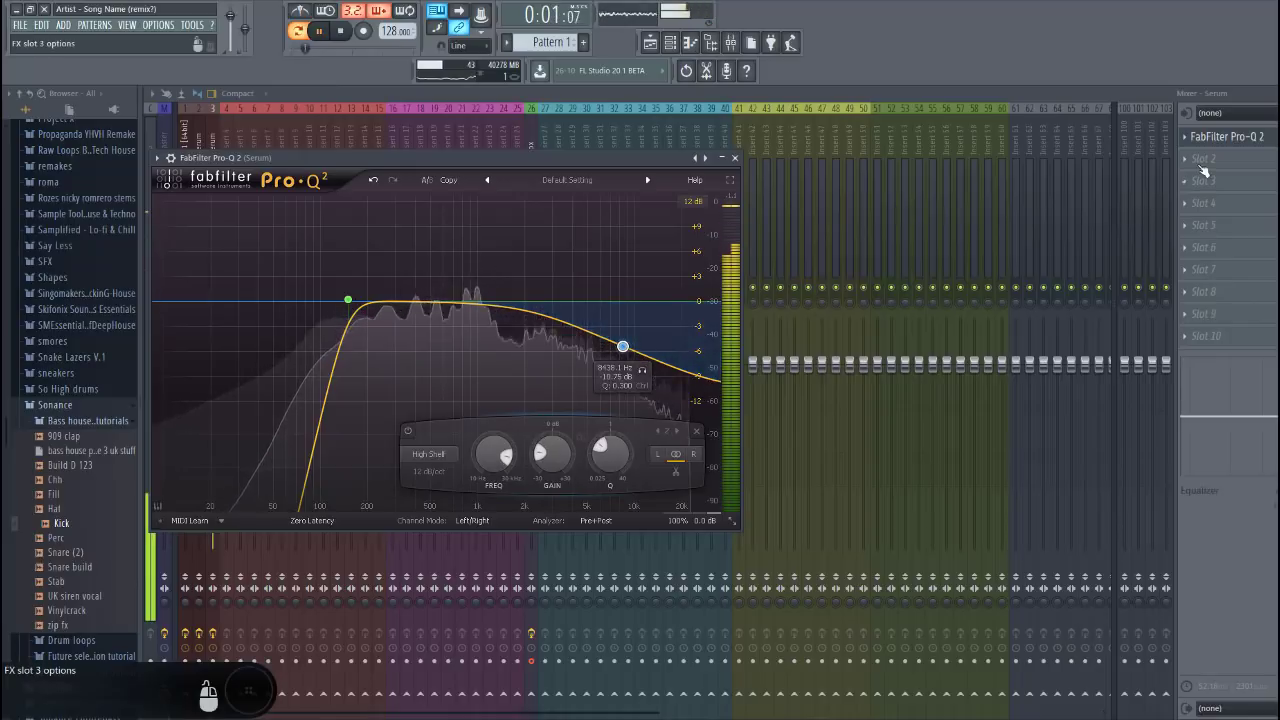
Load OTT in slot 2 at 19% depth and Fruity WaveShaper in slot 3 with its curve bent gently upward
{"action": "left_click", "coordinate": [1225, 158]}
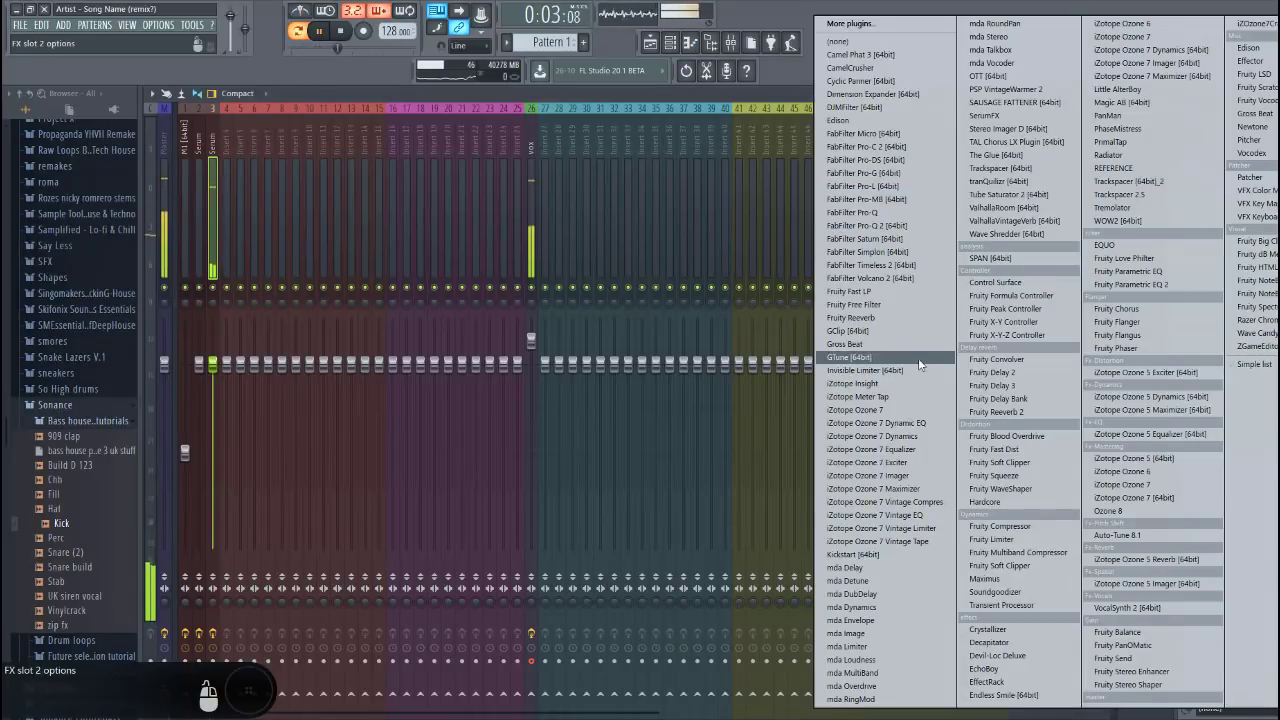
{"action": "left_click", "coordinate": [992, 75]}
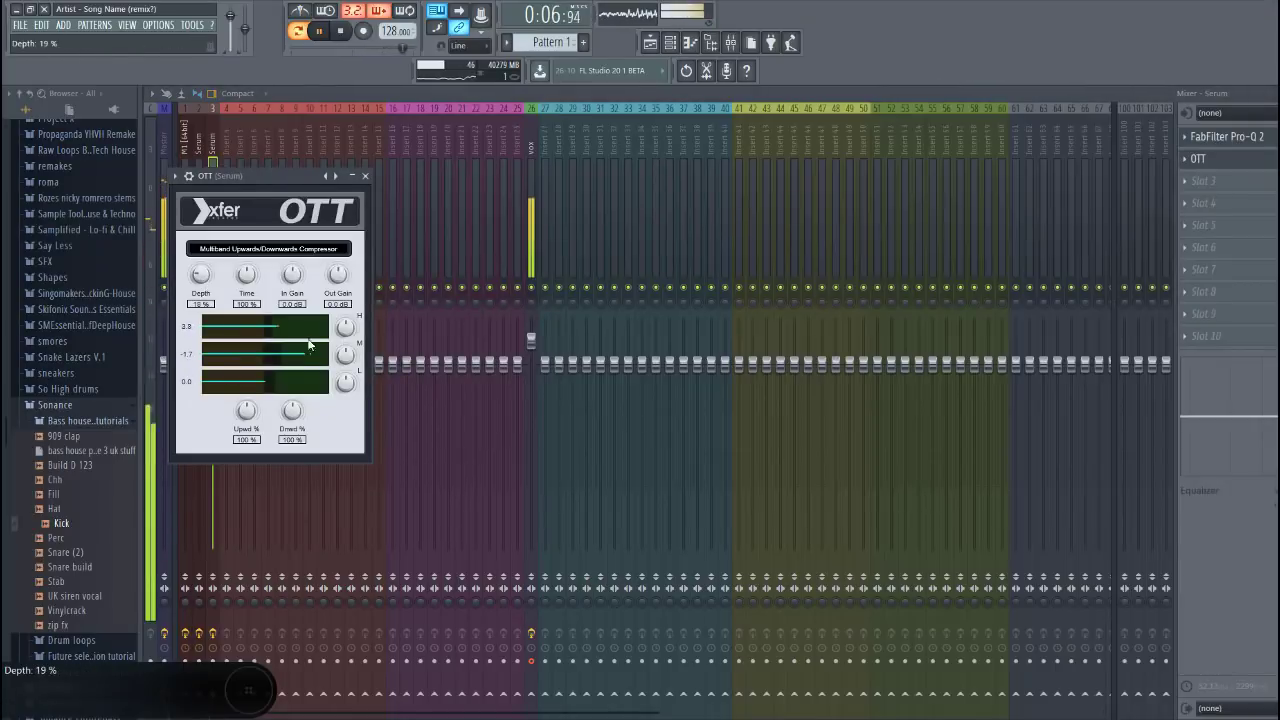
{"action": "left_click", "coordinate": [1216, 188]}
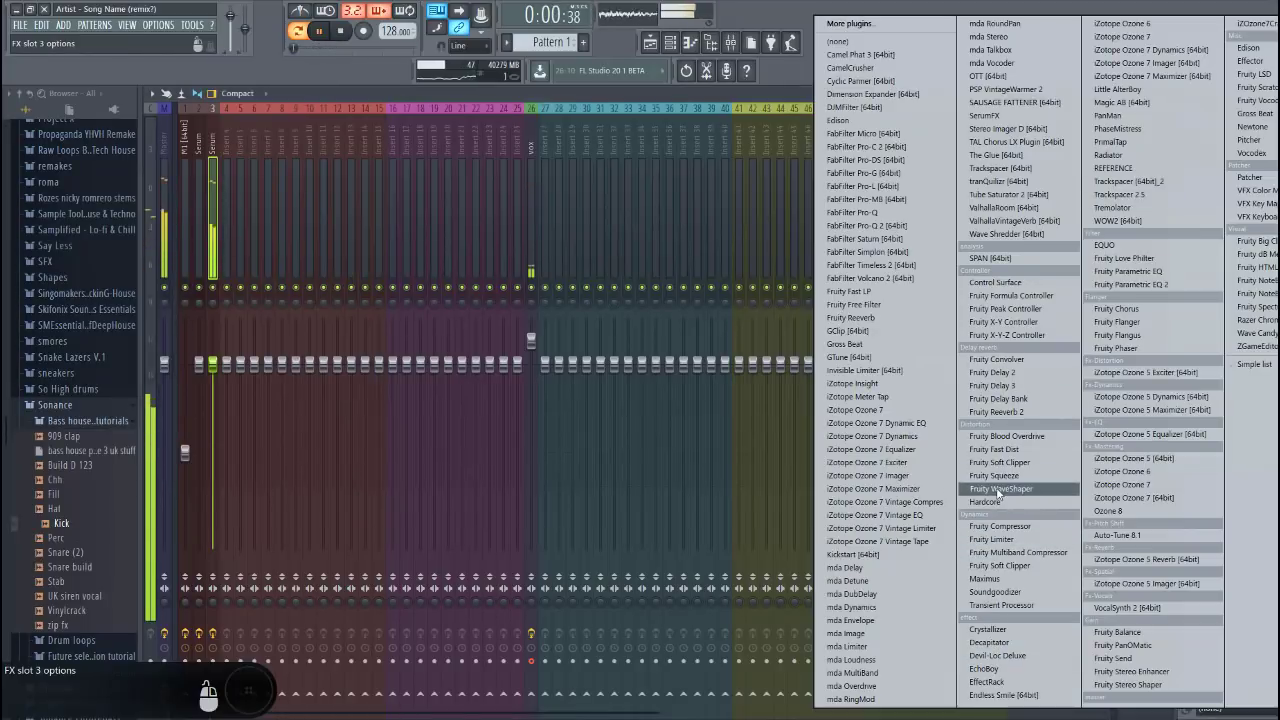
{"action": "left_click", "coordinate": [1002, 488]}
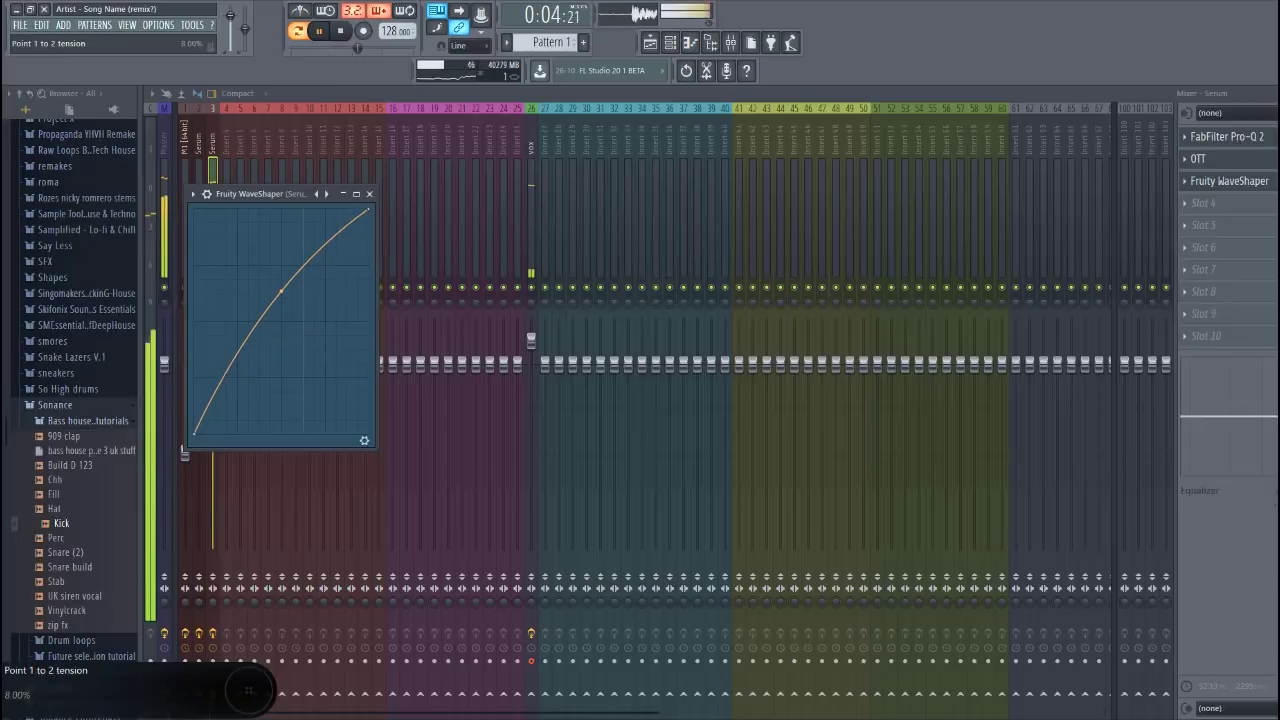
Load a second FabFilter Pro-Q 2 in slot 4 with a 24 dB/oct low cut at about 120 Hz
{"action": "left_click", "coordinate": [1206, 213]}
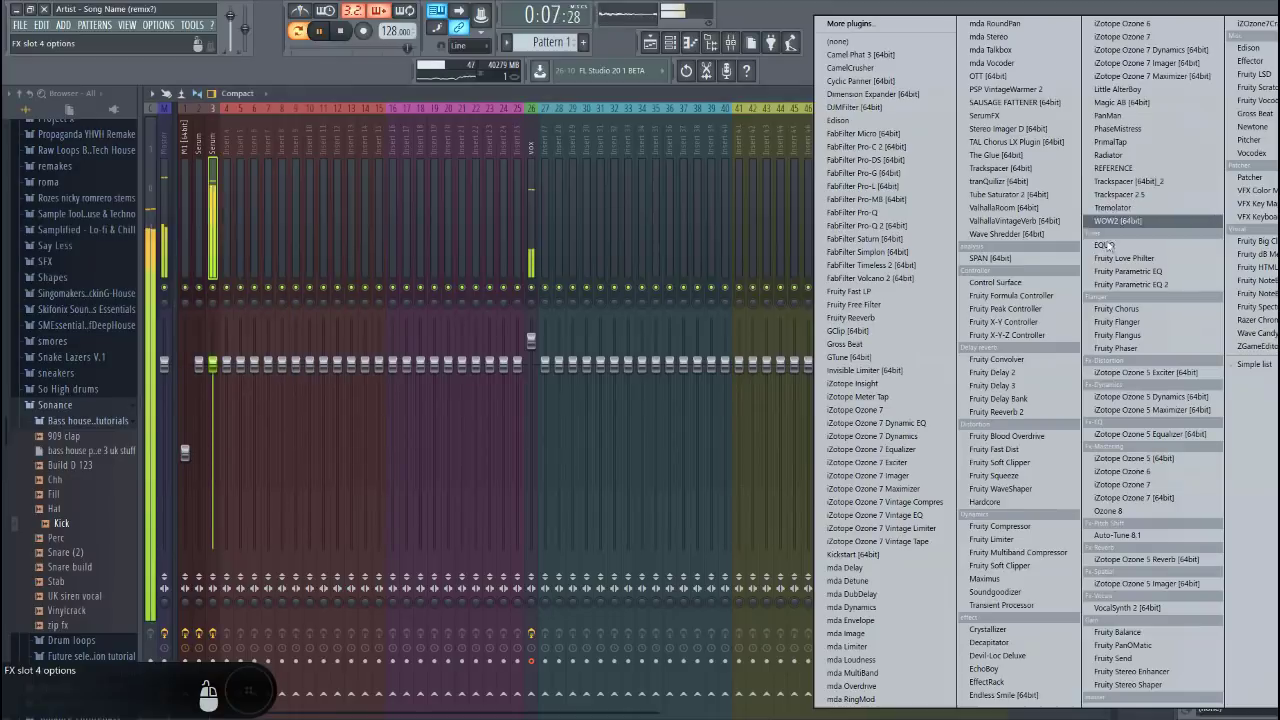
{"action": "left_click", "coordinate": [868, 225]}
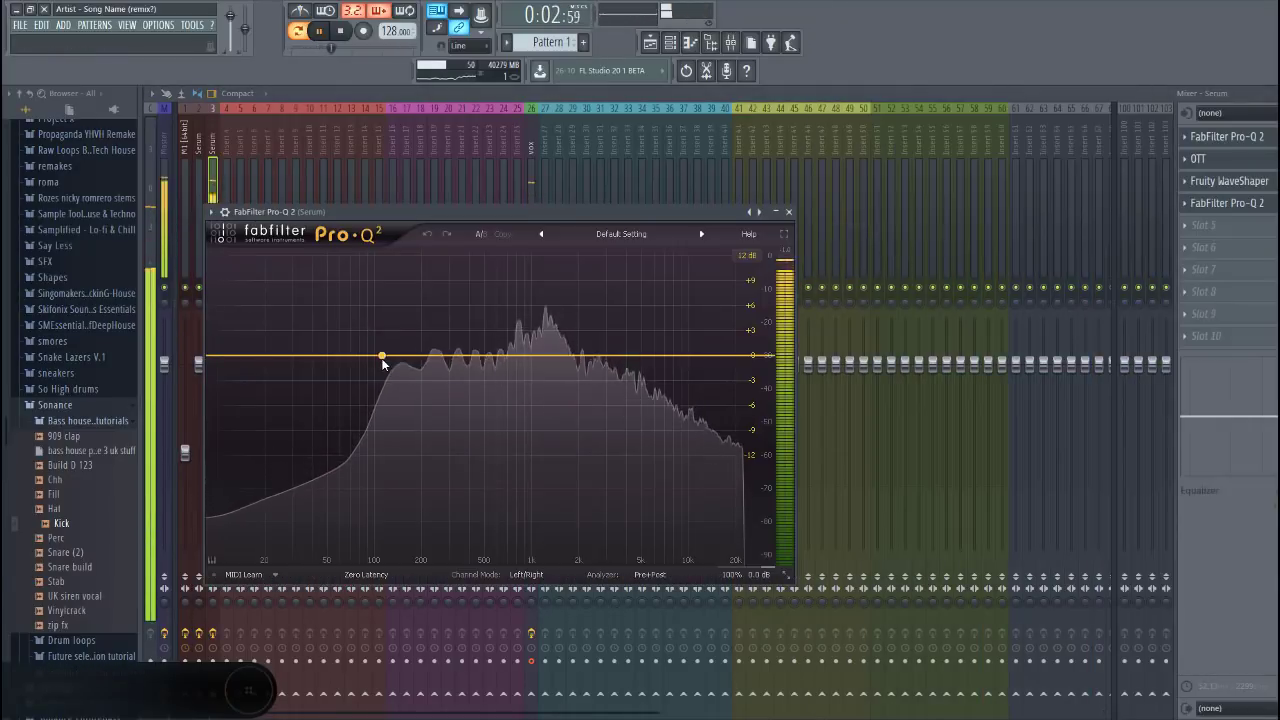
{"action": "left_click", "coordinate": [382, 359]}
{"action": "right_click", "coordinate": [382, 359]}
{"action": "mouse_move", "coordinate": [412, 385]}
{"action": "left_click", "coordinate": [526, 415]}
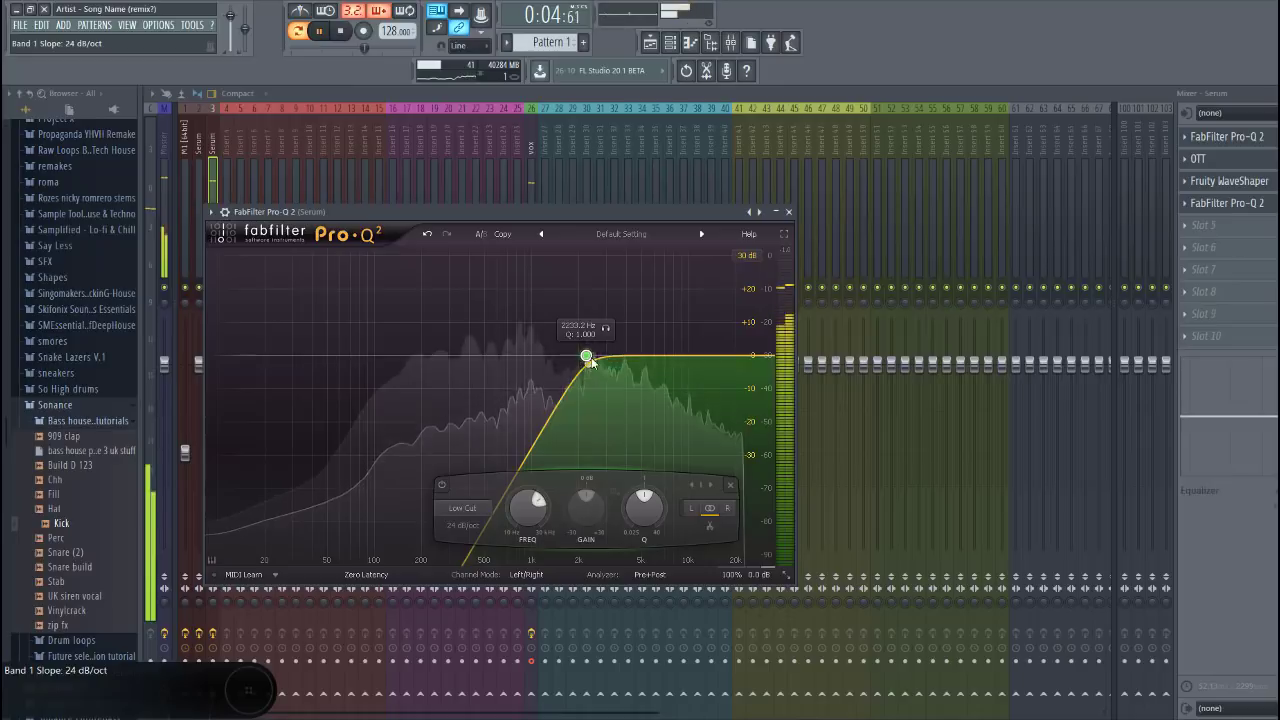
{"action": "left_click_drag", "start_coordinate": [590, 360], "coordinate": [389, 360]}
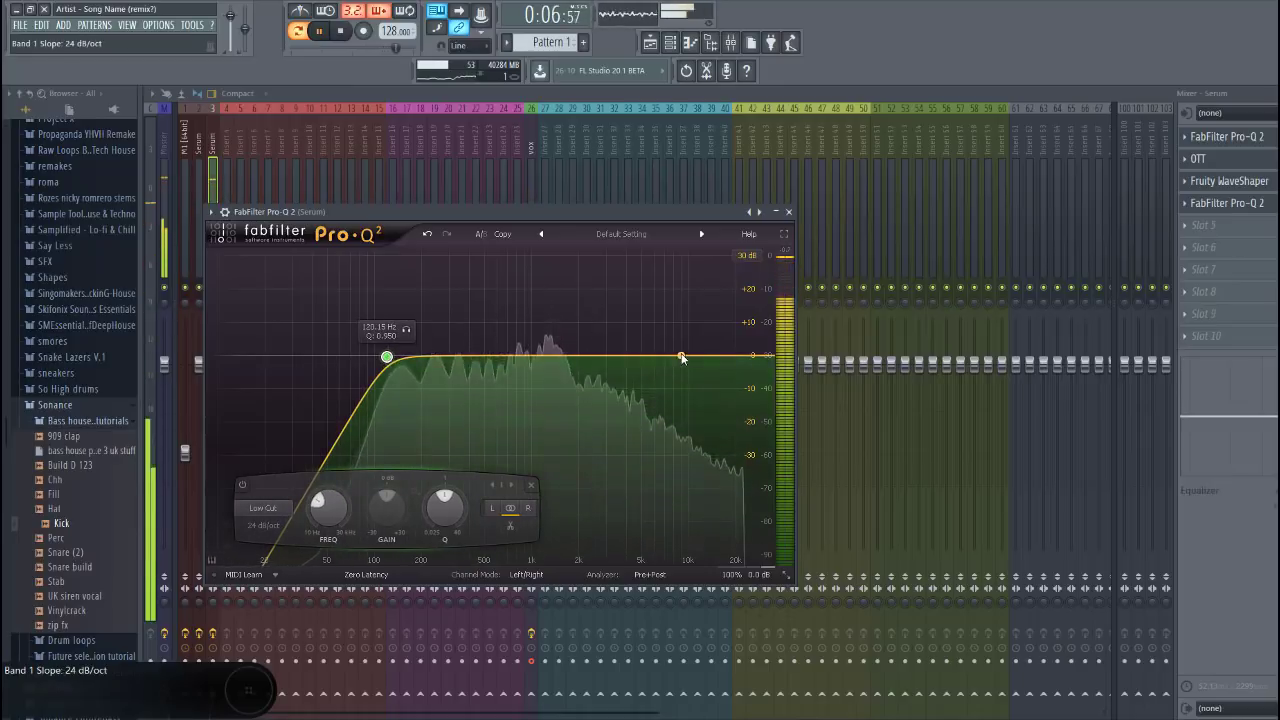
Tame the highs with a 10 dB bell dip and a high cut near 5 kHz, and boost about 279 Hz by 5.2 dB
{"action": "left_click_drag", "start_coordinate": [681, 358], "coordinate": [664, 389]}
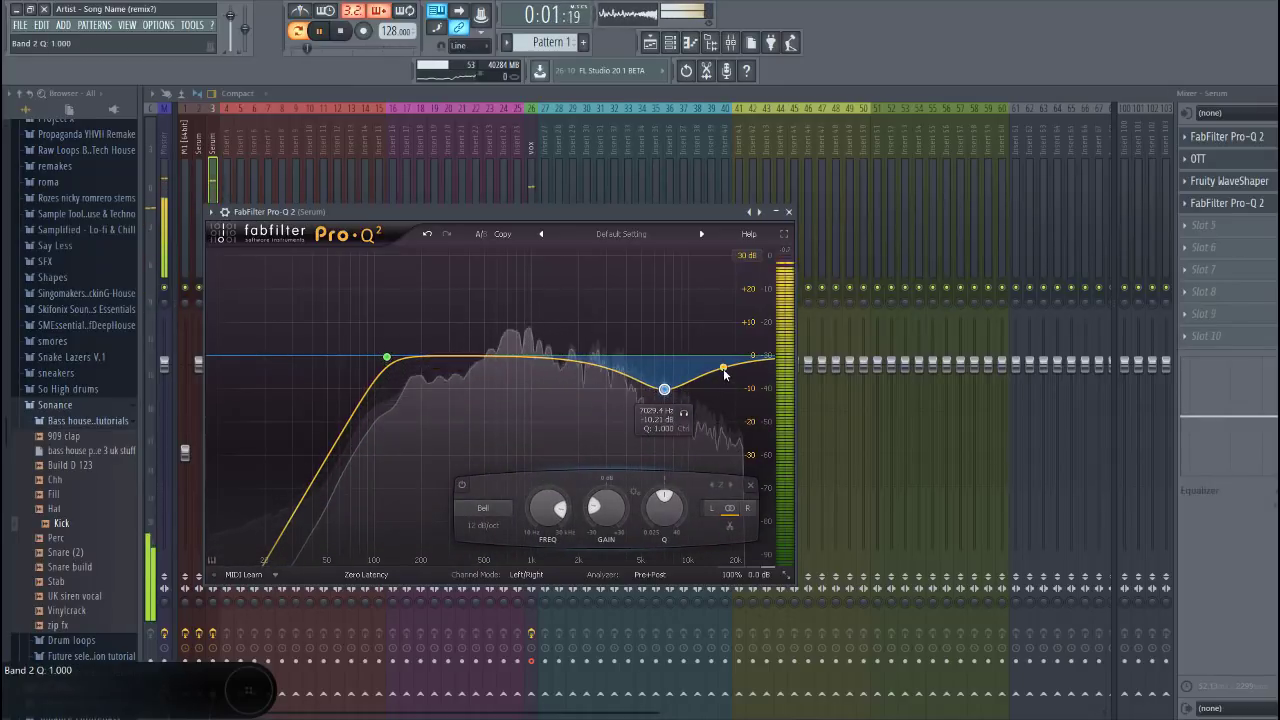
{"action": "left_click", "coordinate": [724, 370]}
{"action": "scroll", "coordinate": [725, 359], "scroll_direction": "up", "scroll_amount": 3}
{"action": "left_click_drag", "start_coordinate": [725, 359], "coordinate": [634, 388]}
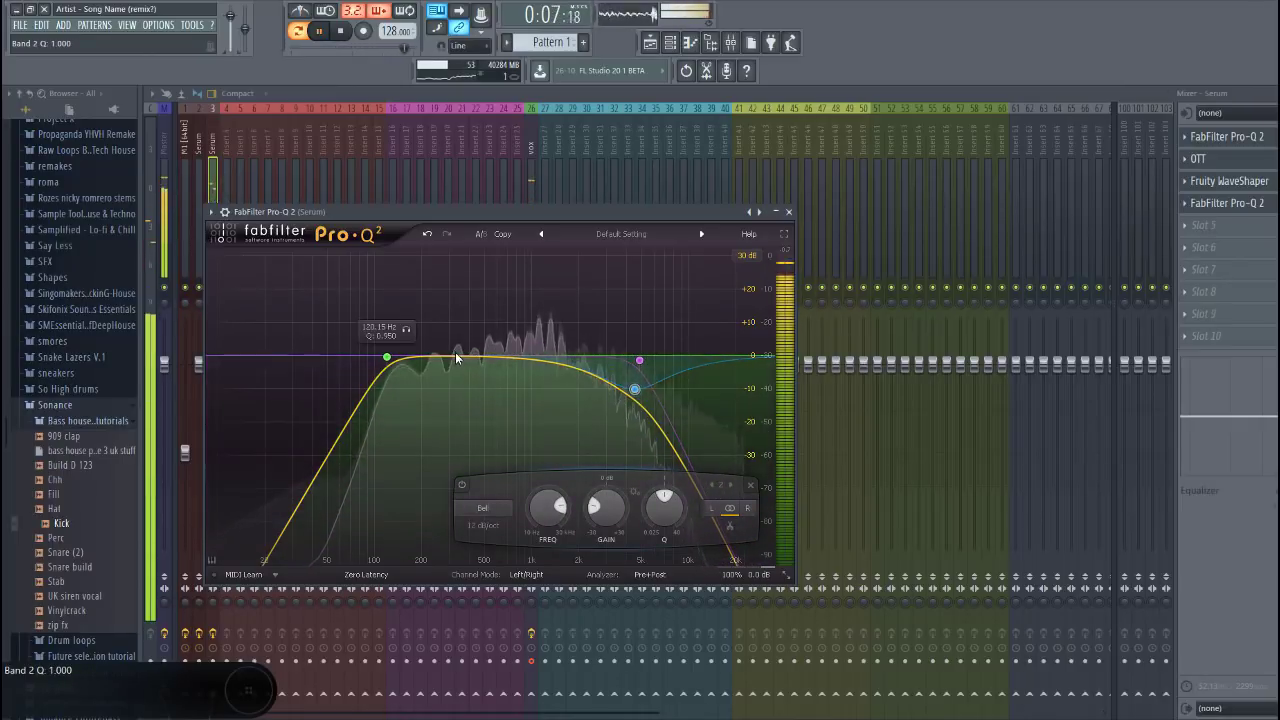
{"action": "left_click", "coordinate": [445, 353]}
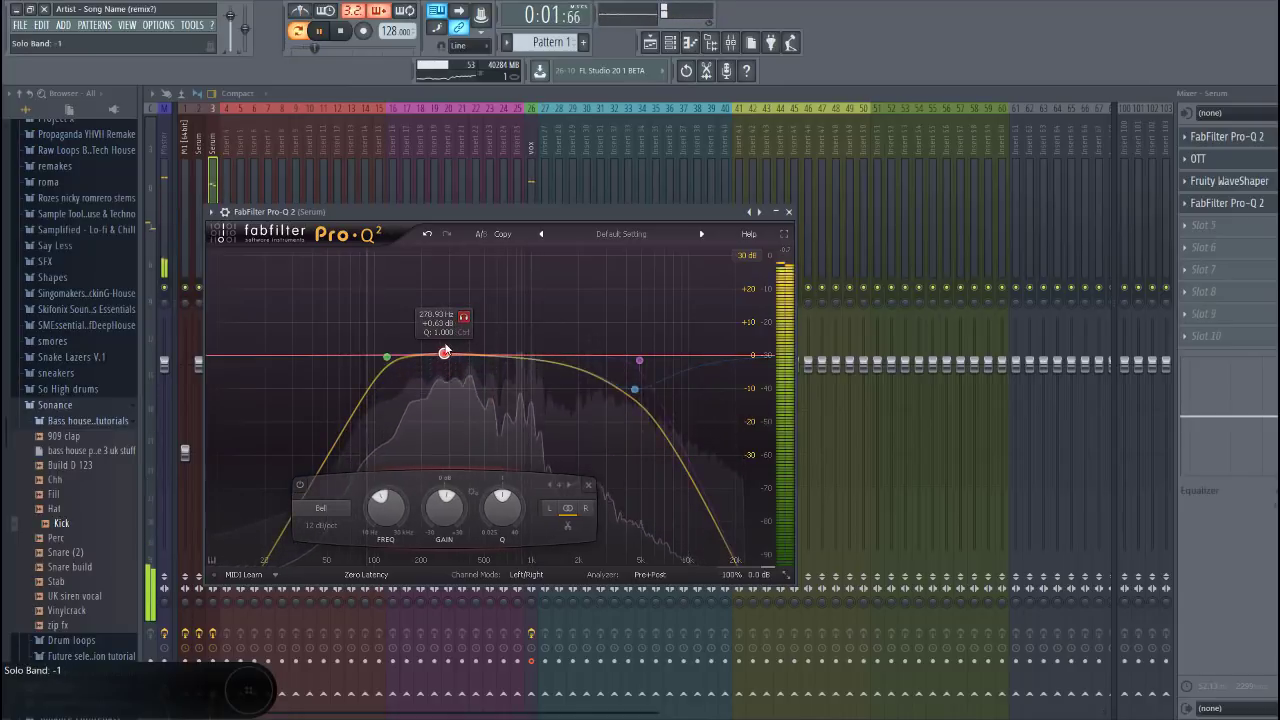
{"action": "left_click_drag", "start_coordinate": [445, 353], "coordinate": [445, 337]}
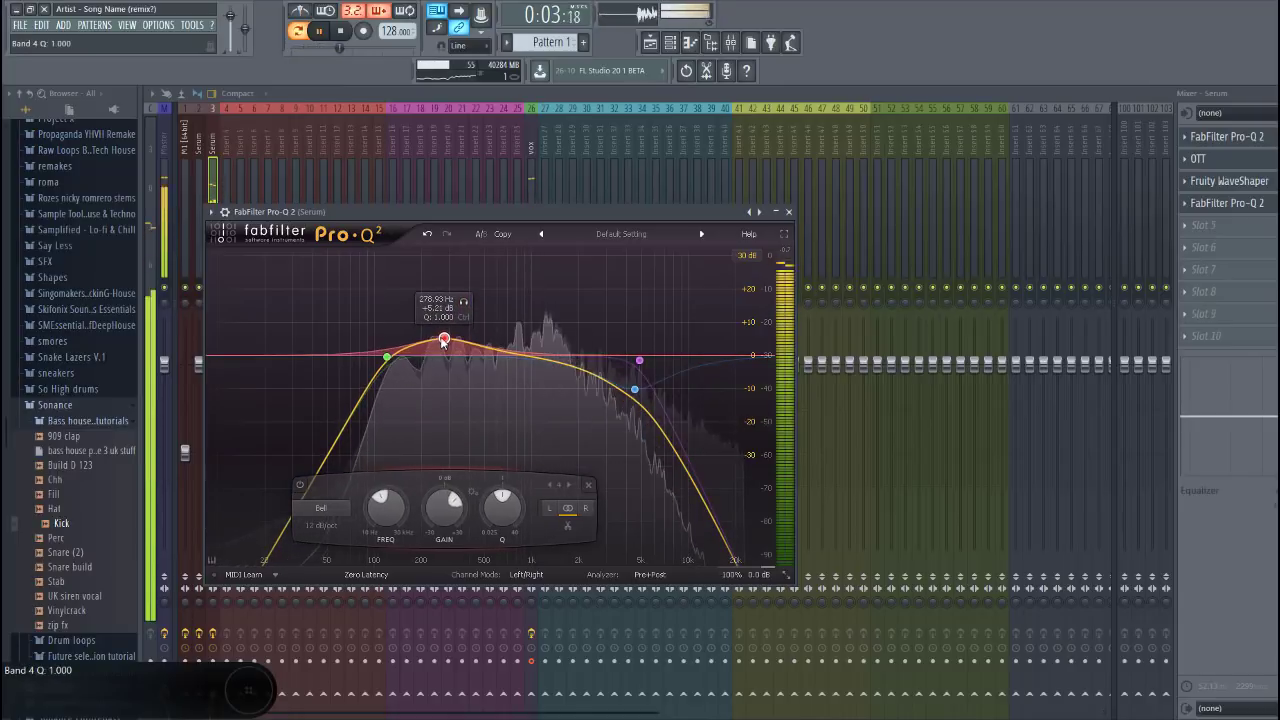
Load FabFilter Pro-C 2 in slot 5 and set its threshold, an attack of 18.24 ms and a wet gain of +1.71 dB
{"action": "left_click", "coordinate": [1244, 238]}
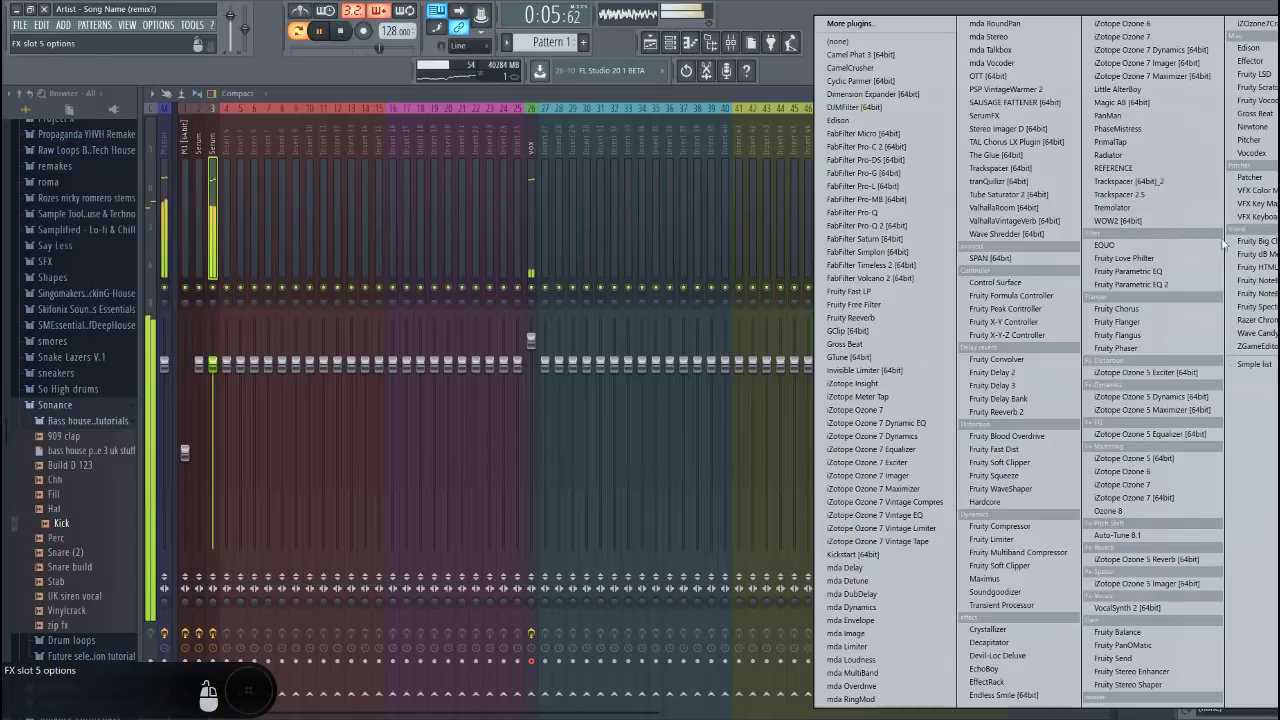
{"action": "left_click", "coordinate": [866, 147]}
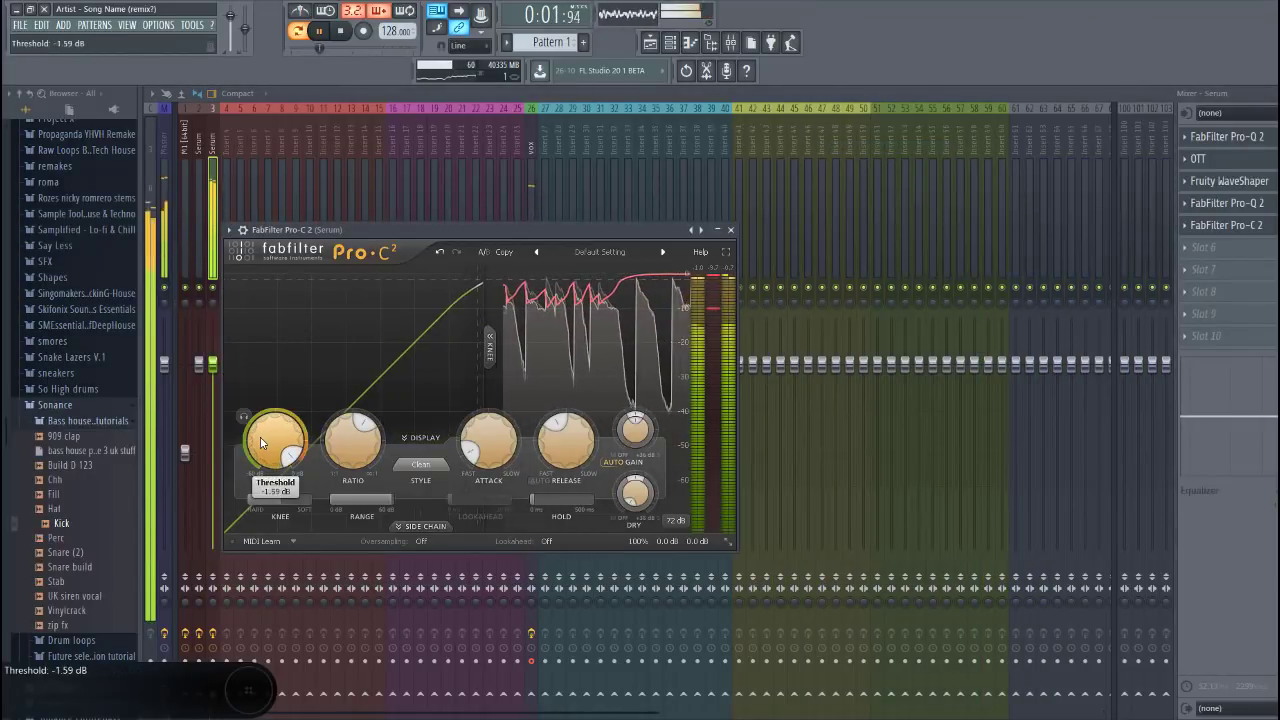
{"action": "left_click_drag", "start_coordinate": [262, 443], "coordinate": [262, 470]}
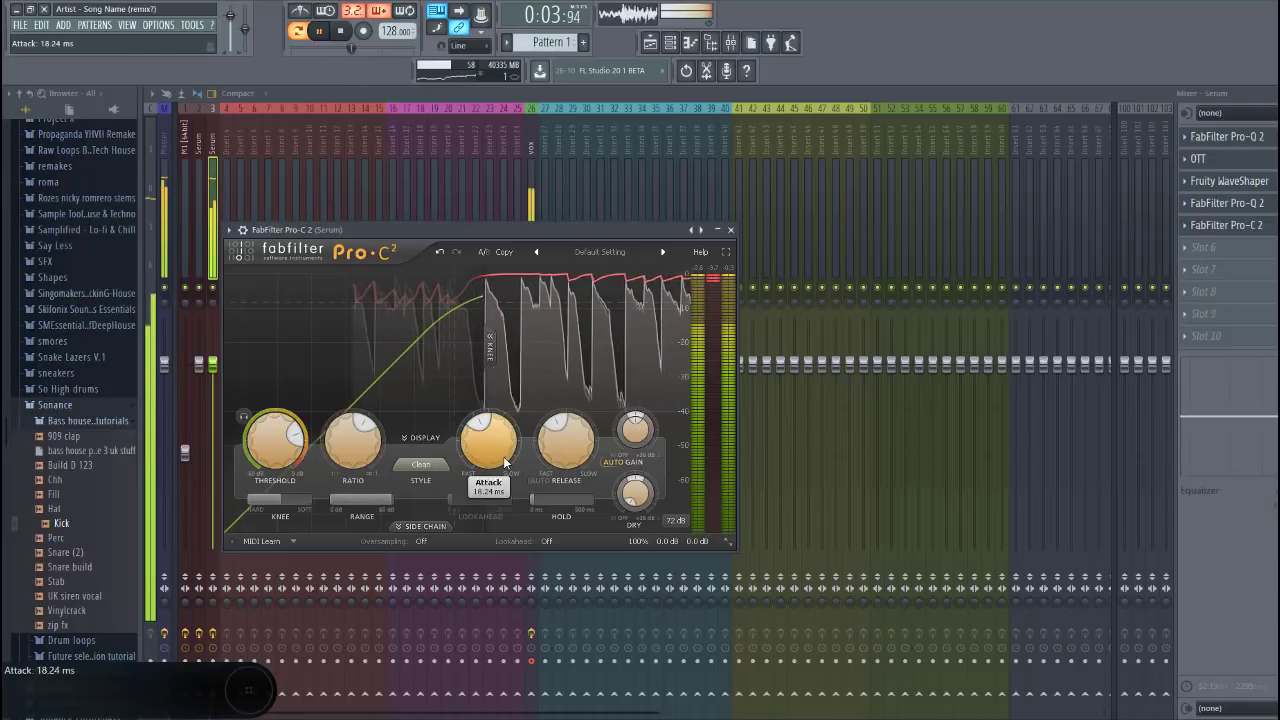
{"action": "left_click", "coordinate": [612, 462]}
{"action": "left_click_drag", "start_coordinate": [640, 442], "coordinate": [640, 438]}
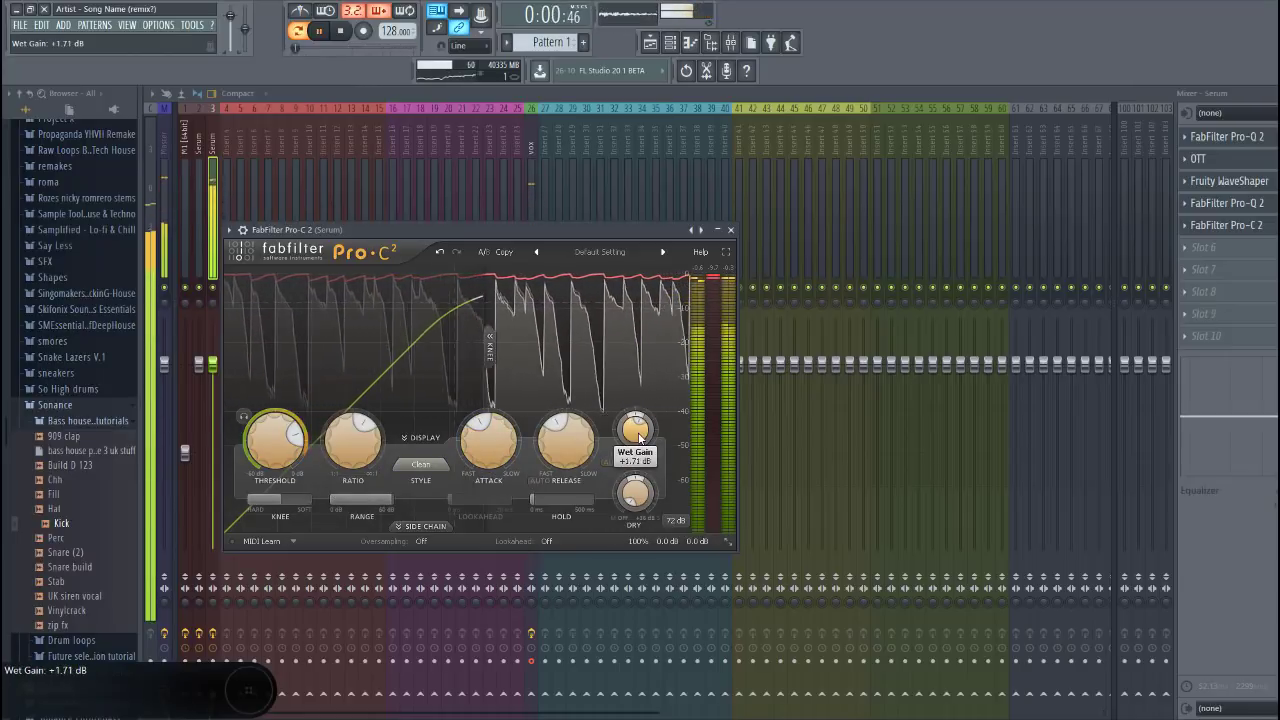
Load Kickstart in effect slot 10 of the Serum track and stop playback
{"action": "left_click", "coordinate": [1207, 340]}
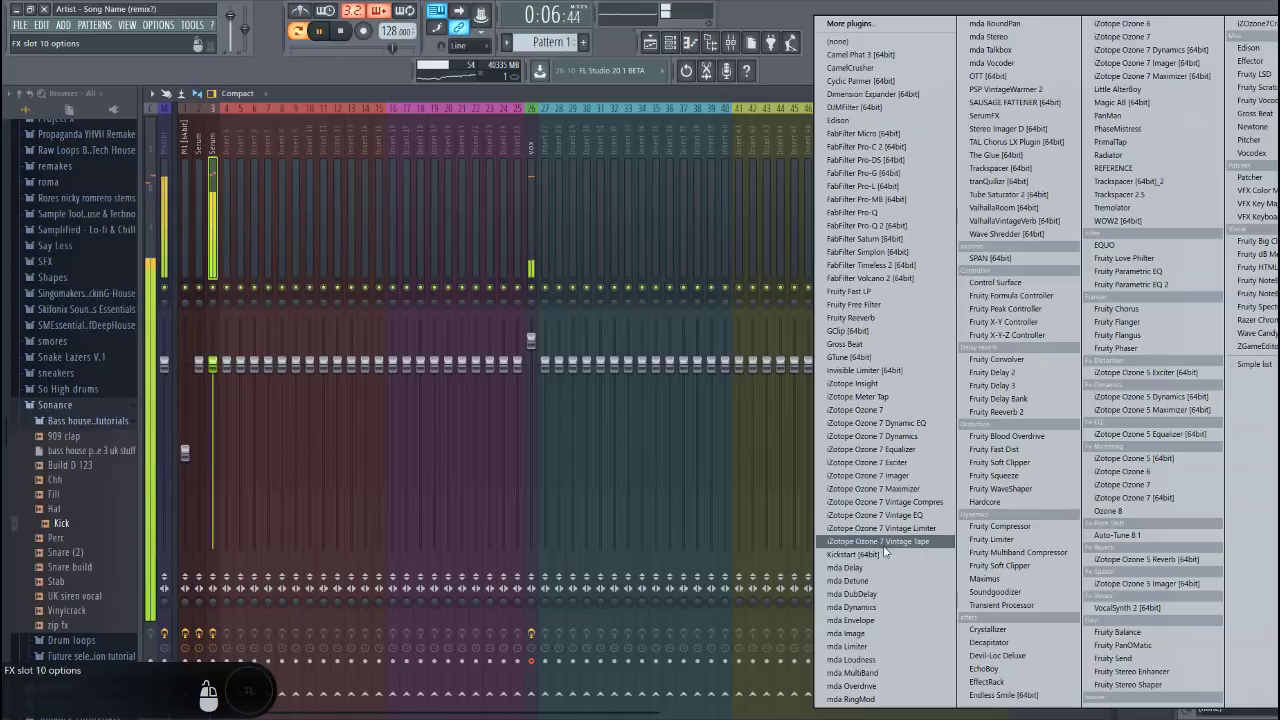
{"action": "left_click", "coordinate": [853, 554]}
{"action": "left_click_drag", "start_coordinate": [346, 177], "coordinate": [649, 224]}
{"action": "key", "text": "space"}
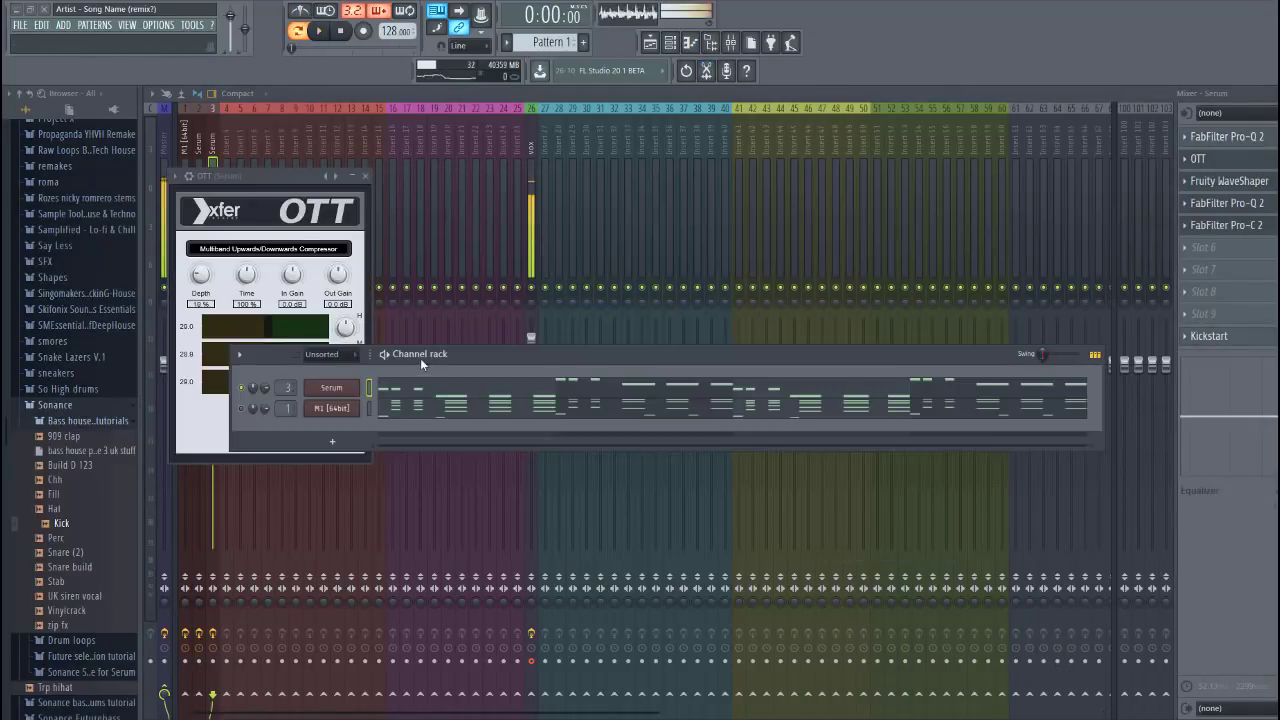
Clone the Serum channel with its notes and load the BS Solardo preset from Sonance Selected into the clone
{"action": "right_click", "coordinate": [345, 387]}
{"action": "left_click", "coordinate": [378, 500]}
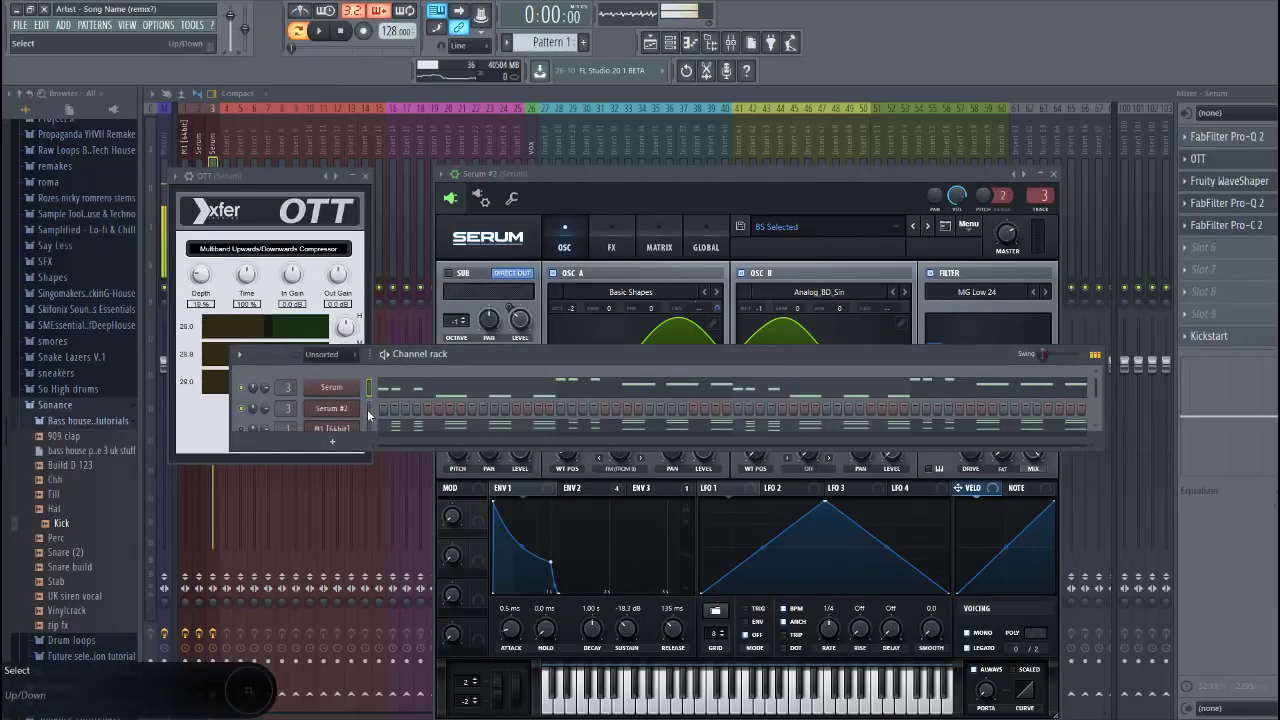
{"action": "left_click", "coordinate": [864, 219]}
{"action": "left_click", "coordinate": [864, 219]}
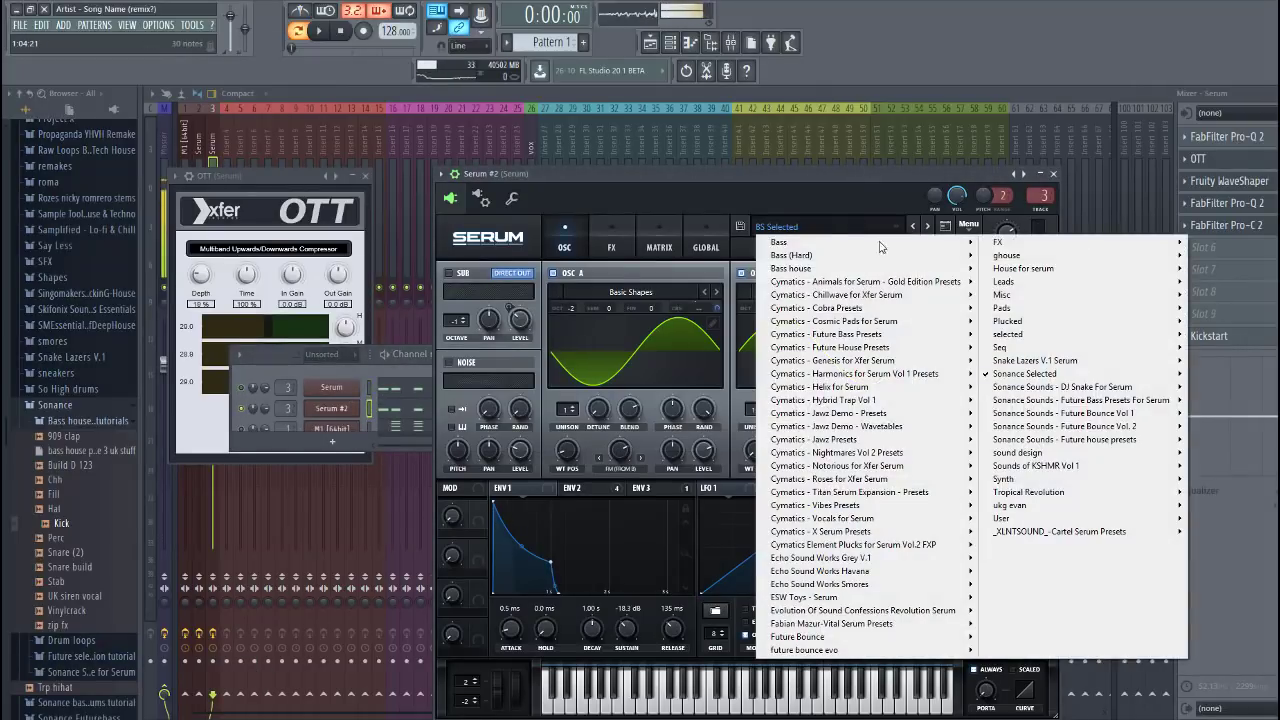
{"action": "mouse_move", "coordinate": [1018, 375]}
{"action": "left_click", "coordinate": [1241, 558]}
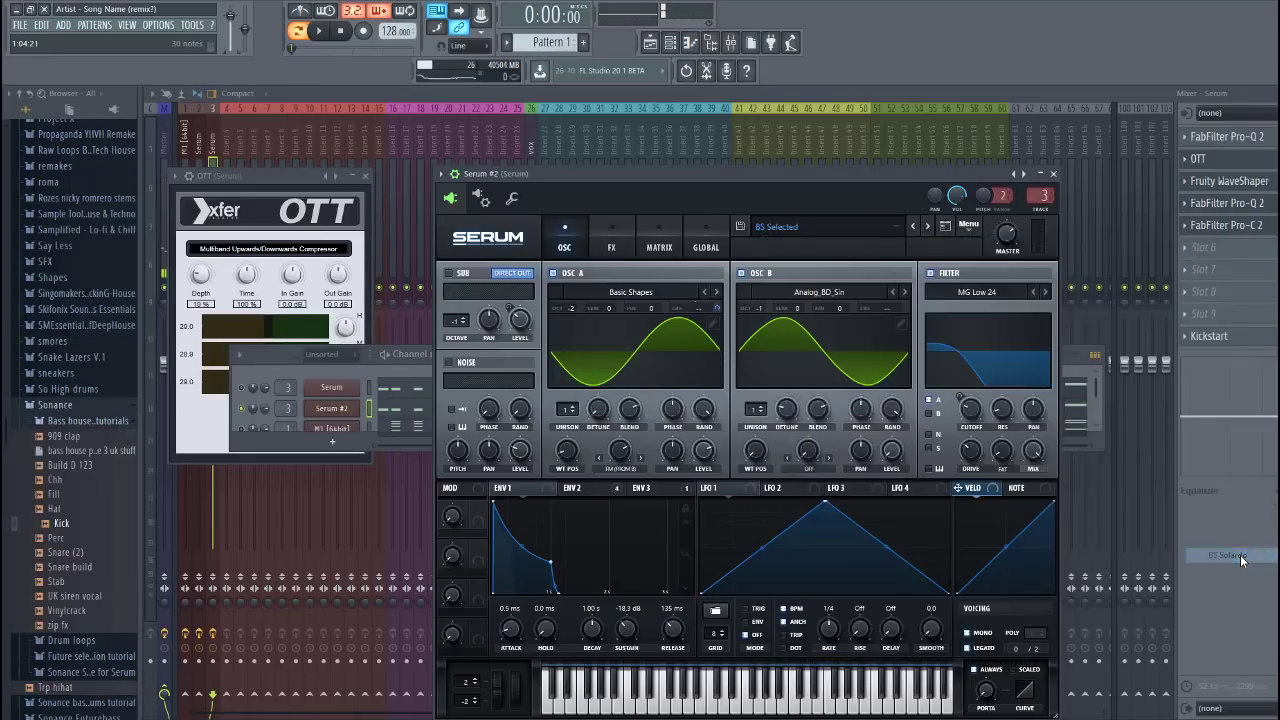
Route the cloned Serum channel to mixer track 4 and play its notes back in the piano roll
{"action": "left_click", "coordinate": [1040, 212]}
{"action": "left_click", "coordinate": [670, 43]}
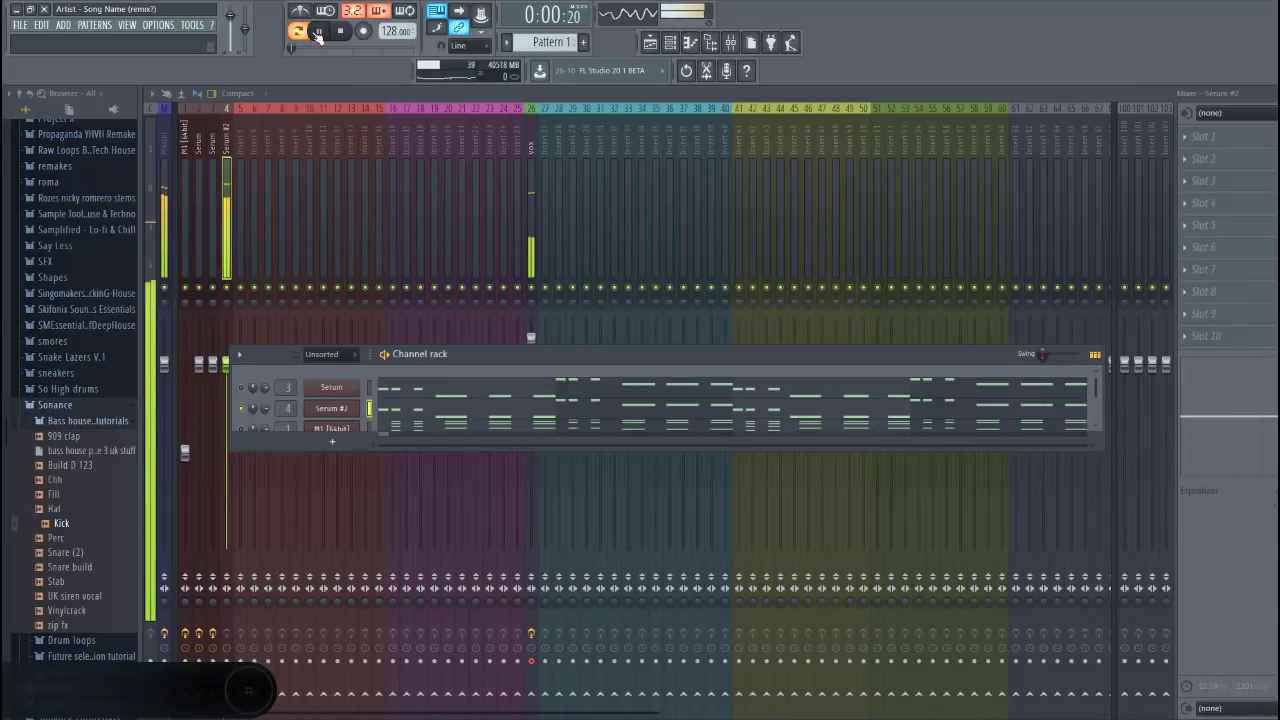
{"action": "left_click", "coordinate": [386, 412]}
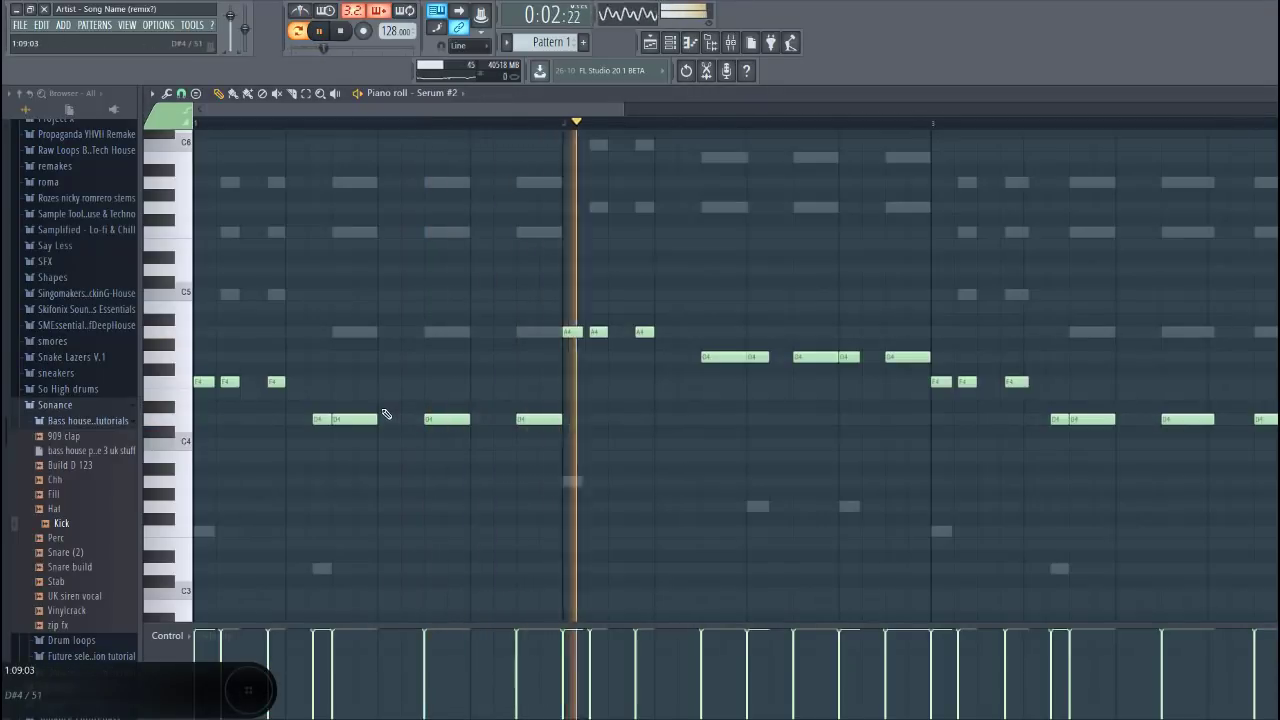
{"action": "key", "text": "ctrl+Up"}
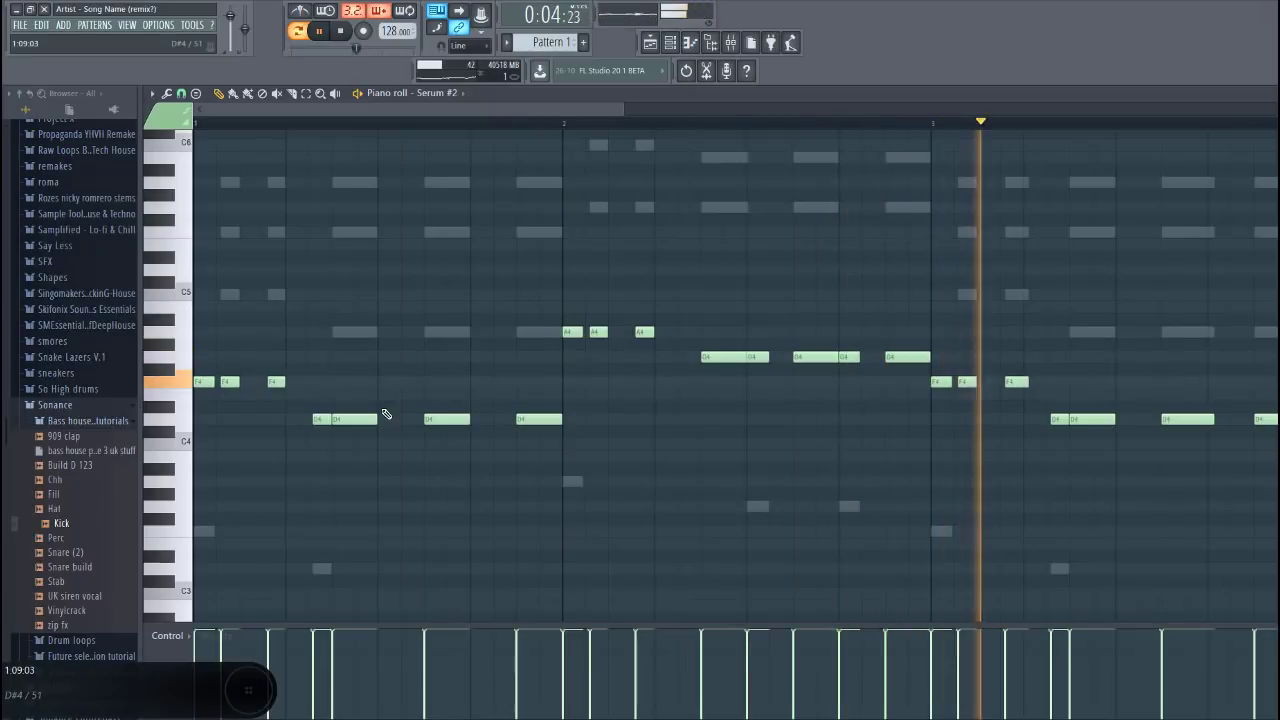
{"action": "key", "text": "F7"}
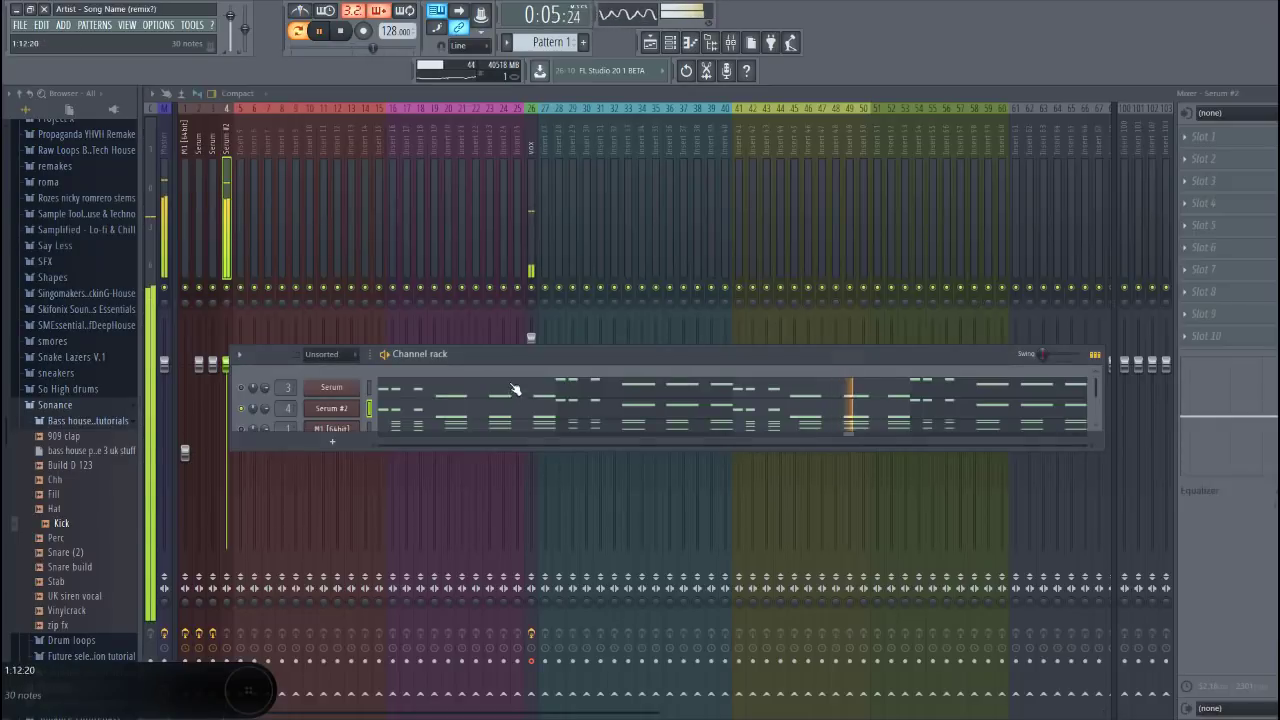
Load Kickstart in effect slot 10 of the Serum #2 mixer track
{"action": "left_click", "coordinate": [321, 412]}
{"action": "left_click", "coordinate": [1236, 336]}
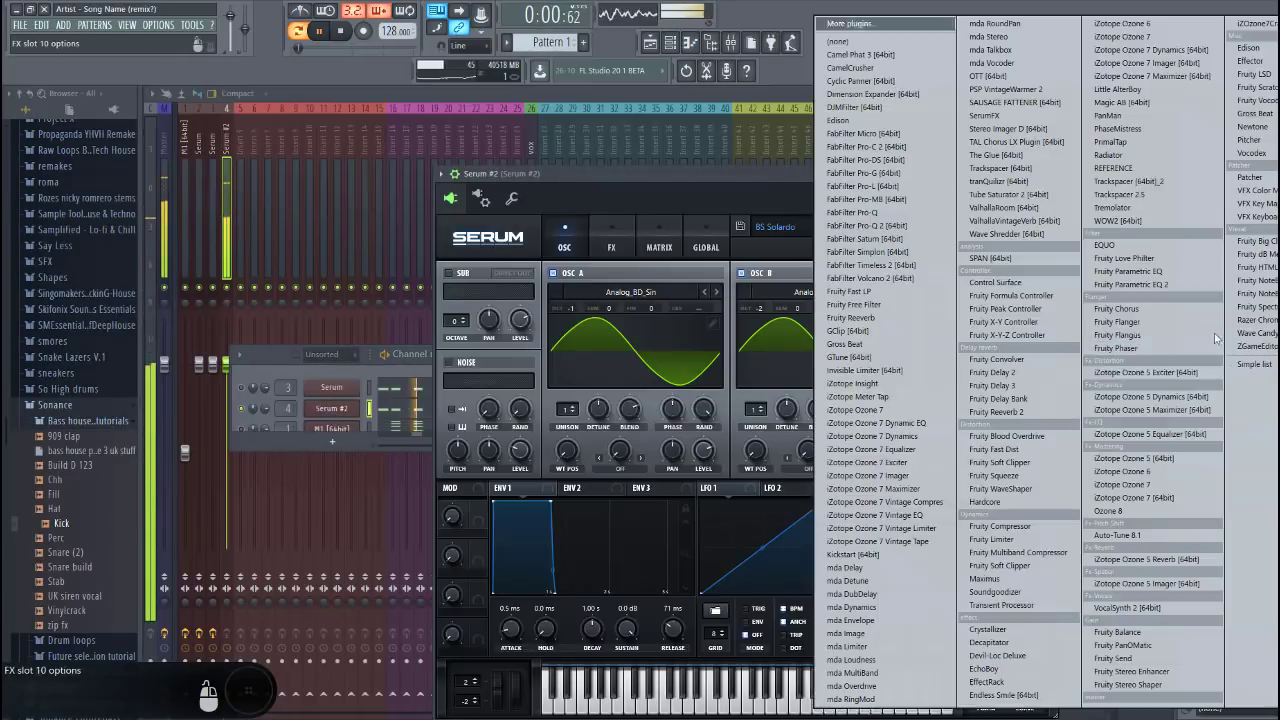
{"action": "left_click", "coordinate": [853, 556]}
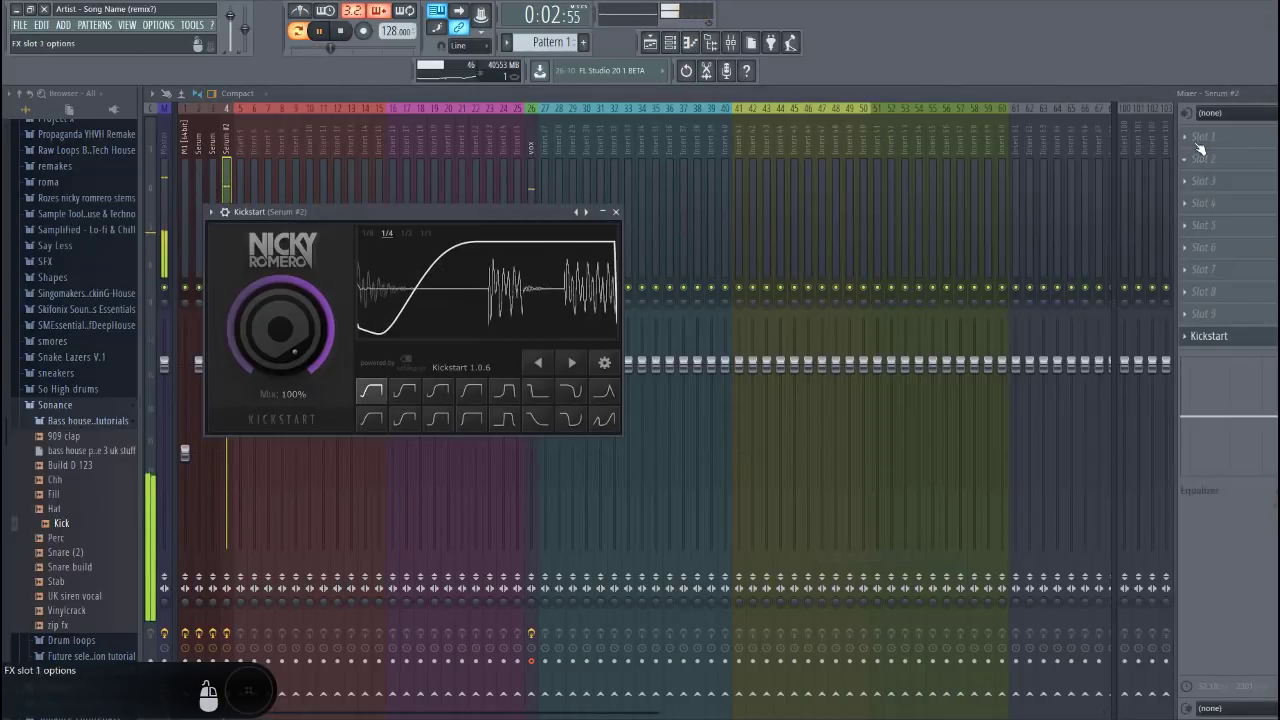
Load FabFilter Pro-C 2 in slot 1, raise its threshold, slow the attack, switch auto gain off and set the wet gain to +3.83 dB
{"action": "left_click", "coordinate": [1200, 148]}
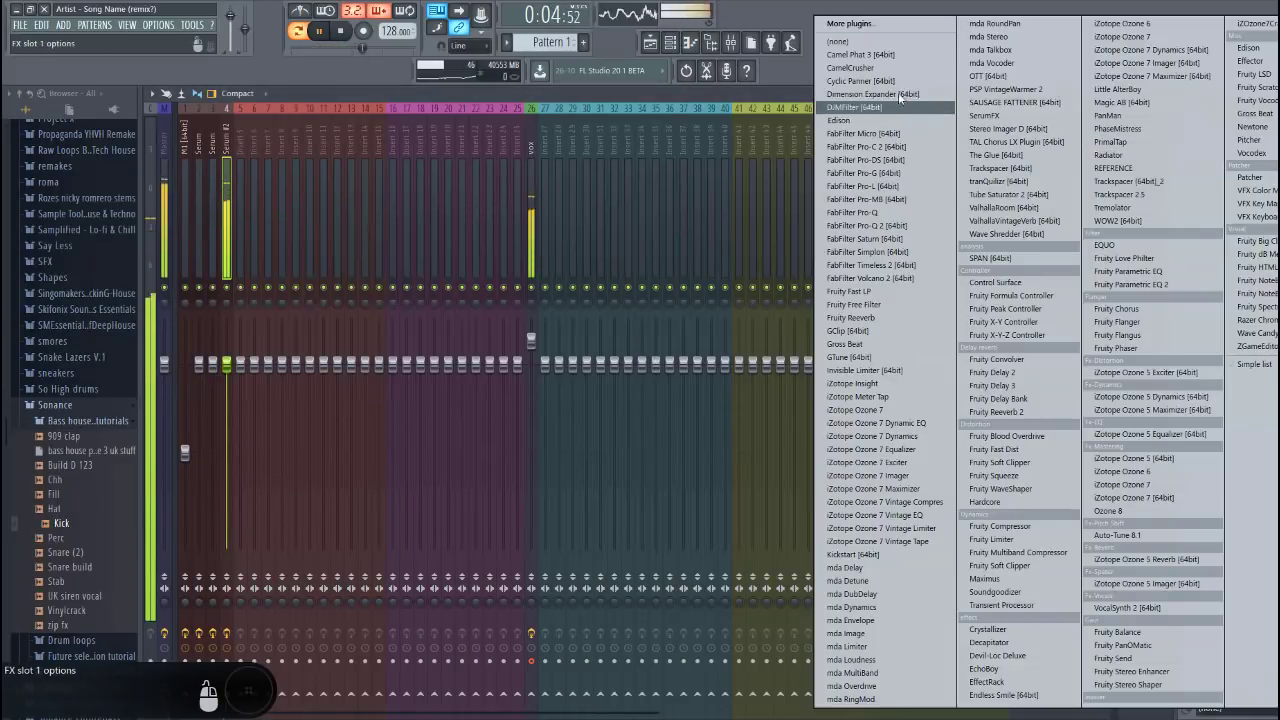
{"action": "left_click", "coordinate": [866, 146]}
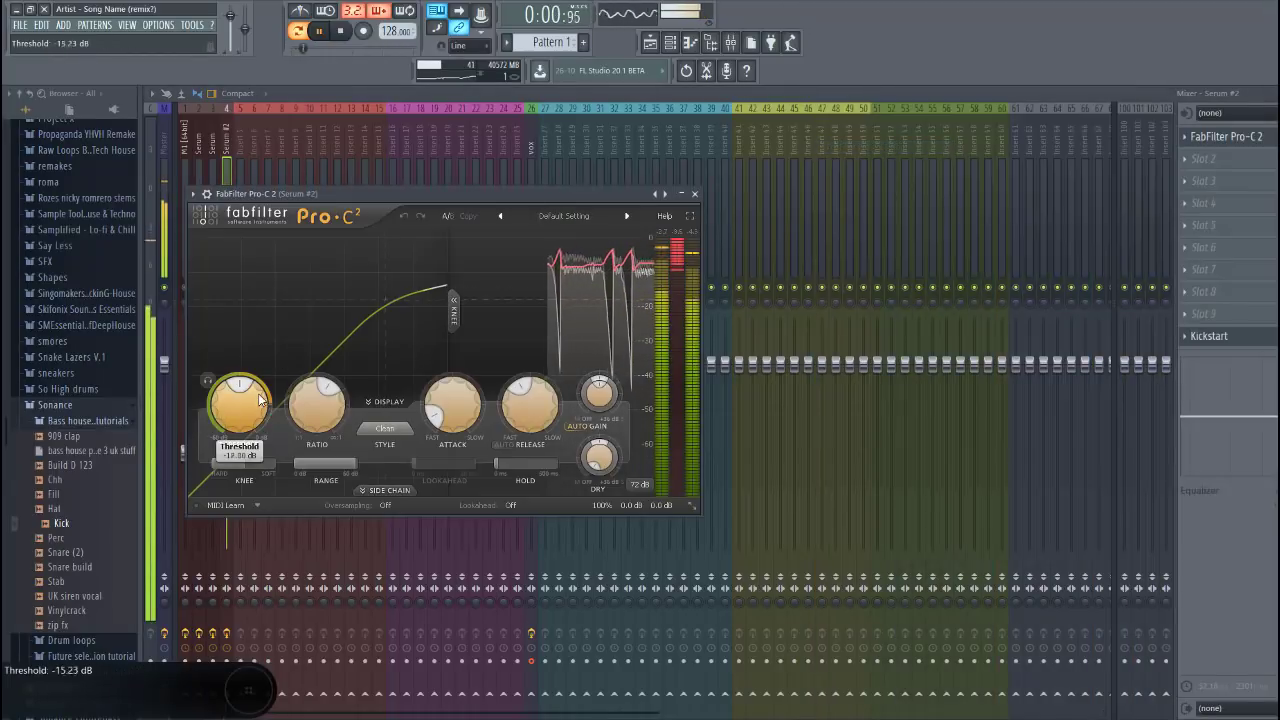
{"action": "left_click_drag", "start_coordinate": [258, 400], "coordinate": [272, 393]}
{"action": "left_click_drag", "start_coordinate": [437, 414], "coordinate": [490, 413]}
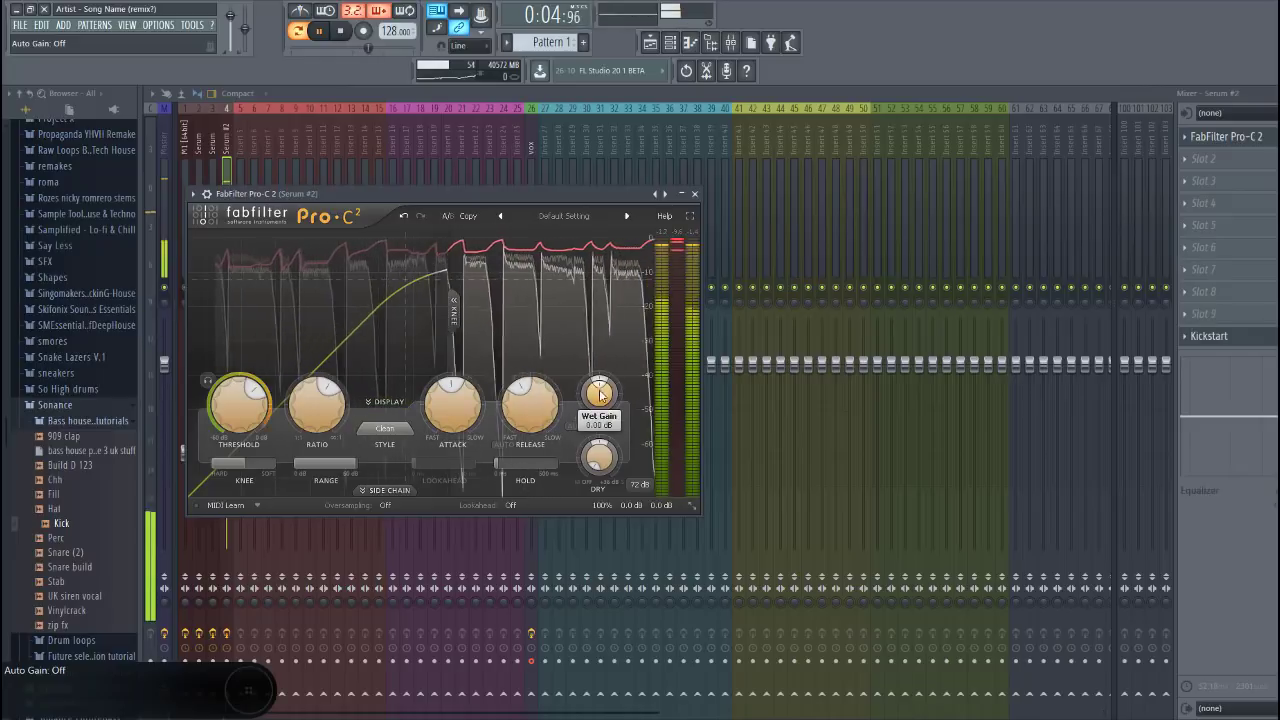
{"action": "left_click_drag", "start_coordinate": [601, 396], "coordinate": [601, 396]}
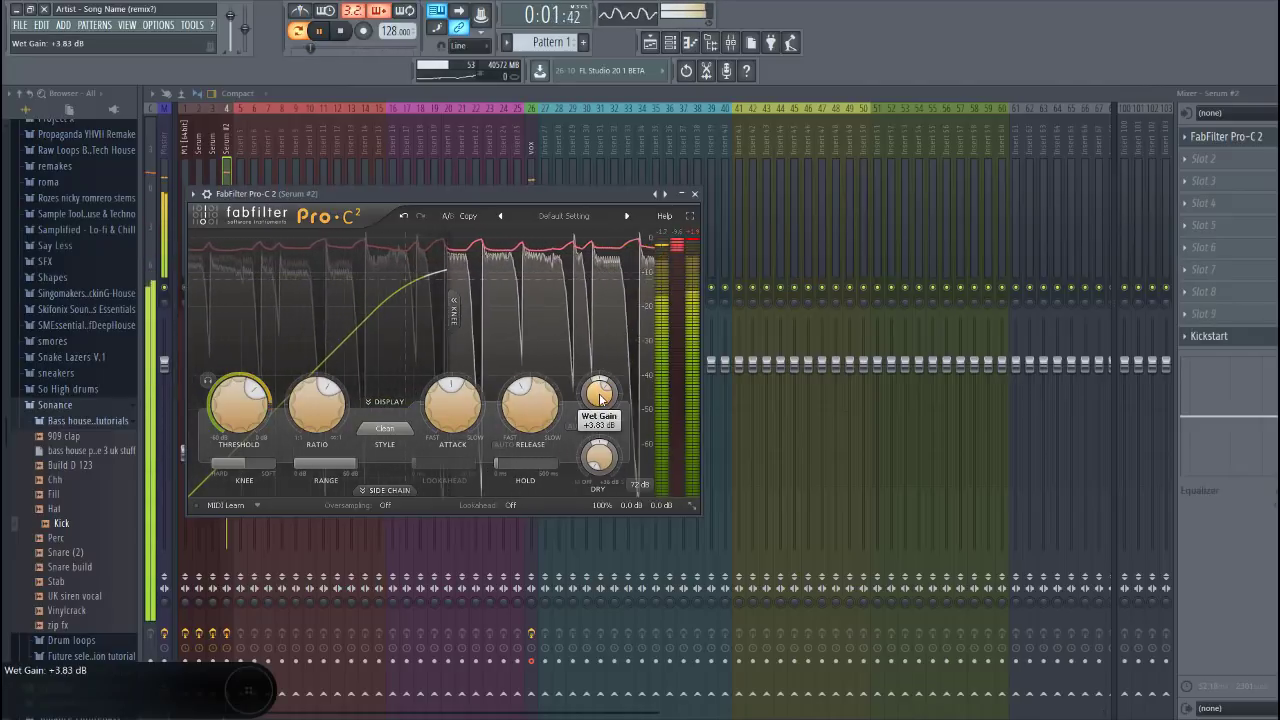
Stop playback, place the Kick sample on playlist Track 3 at bar 19 and fit it to tempo, with the project at 126 BPM
{"action": "left_click", "coordinate": [650, 42]}
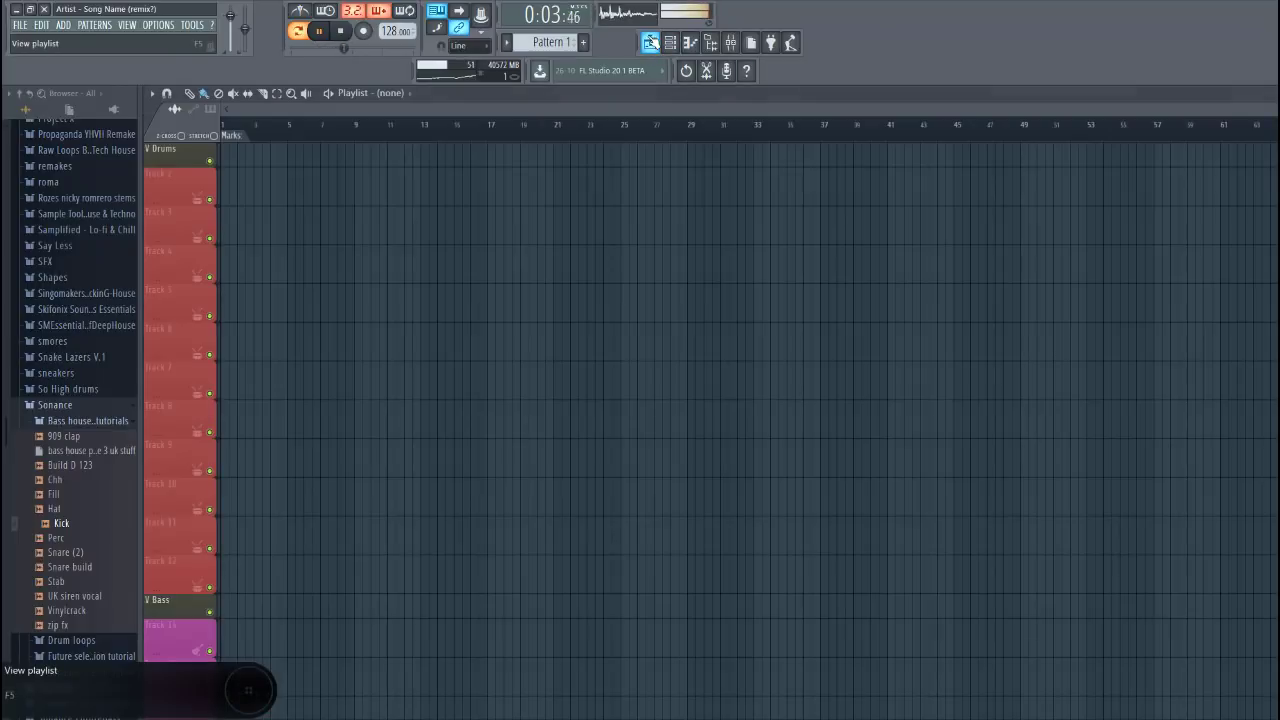
{"action": "left_click", "coordinate": [731, 43]}
{"action": "key", "text": "space"}
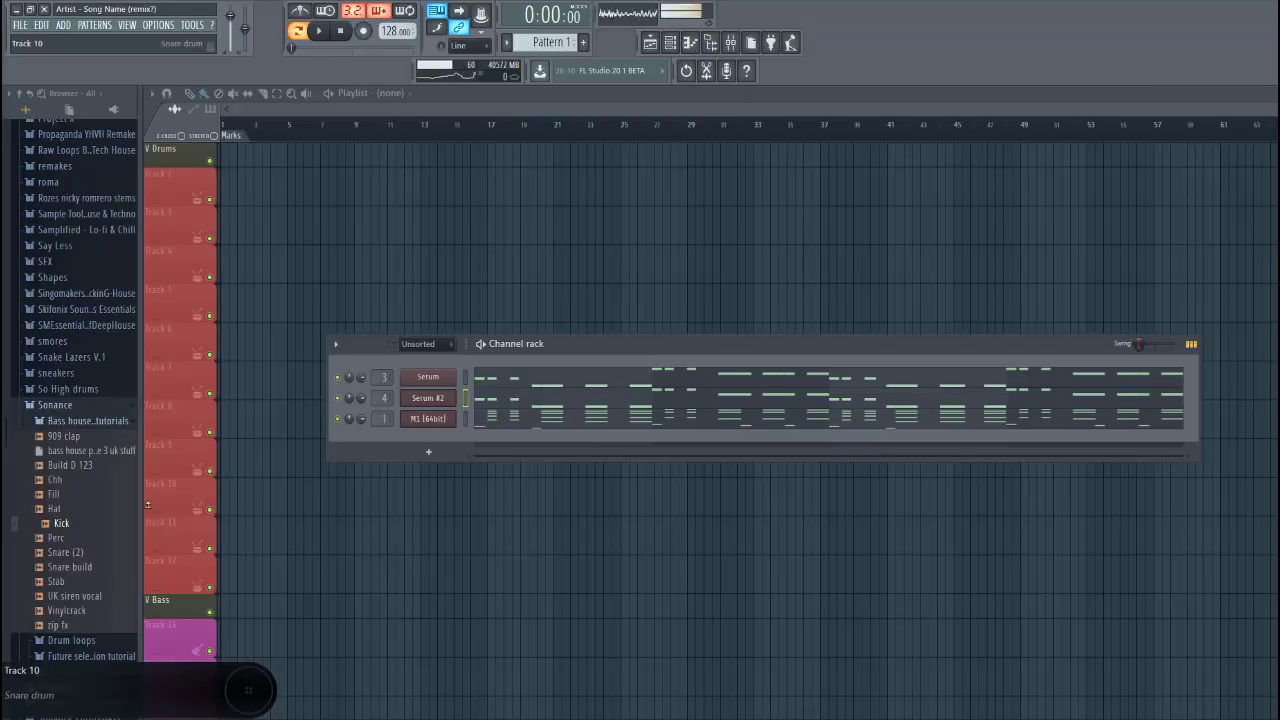
{"action": "left_click_drag", "start_coordinate": [523, 240], "coordinate": [526, 215]}
{"action": "left_click", "coordinate": [524, 212]}
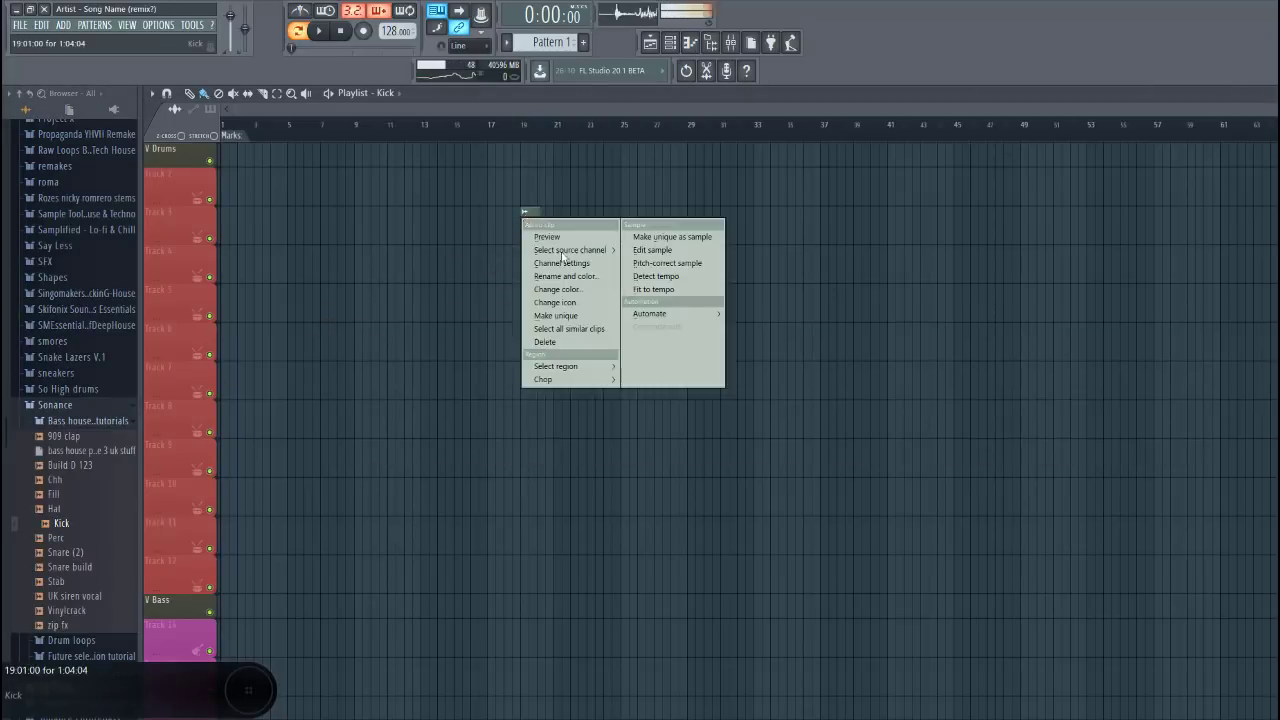
{"action": "left_click", "coordinate": [633, 292]}
{"action": "left_click", "coordinate": [663, 375]}
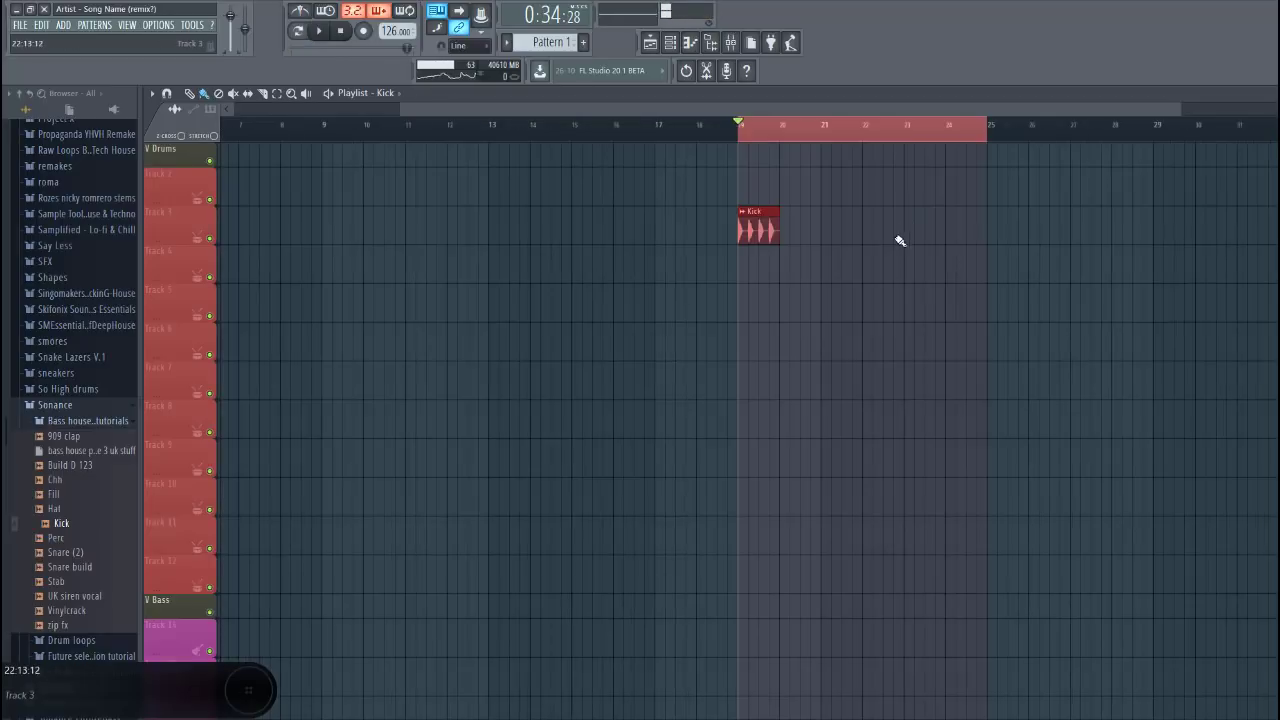
Repeat the Kick clip on Track 3 from bar 19 through bar 26 while playing the section back
{"action": "scroll", "coordinate": [838, 293], "scroll_direction": "up", "scroll_amount": 2}
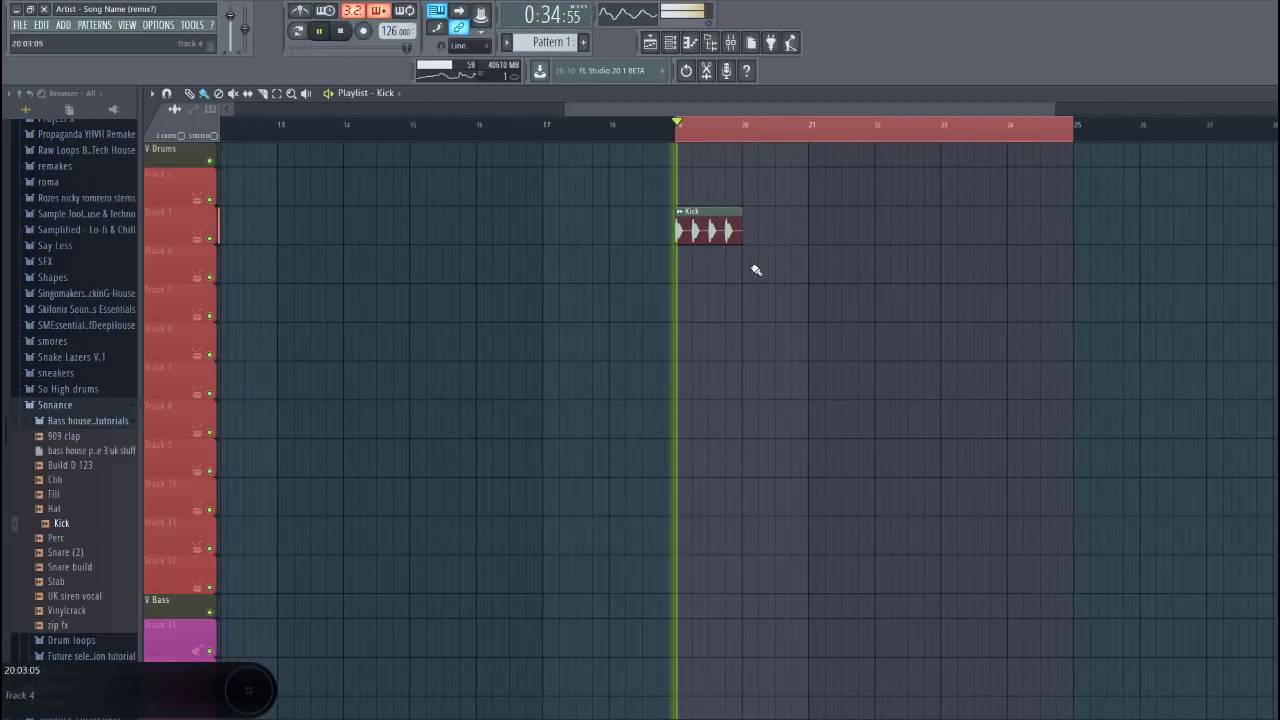
{"action": "mouse_move", "coordinate": [756, 270]}
{"action": "left_mouse_down"}
{"action": "mouse_move", "coordinate": [784, 234]}
{"action": "mouse_move", "coordinate": [840, 268]}
{"action": "mouse_move", "coordinate": [828, 216]}
{"action": "left_mouse_up"}
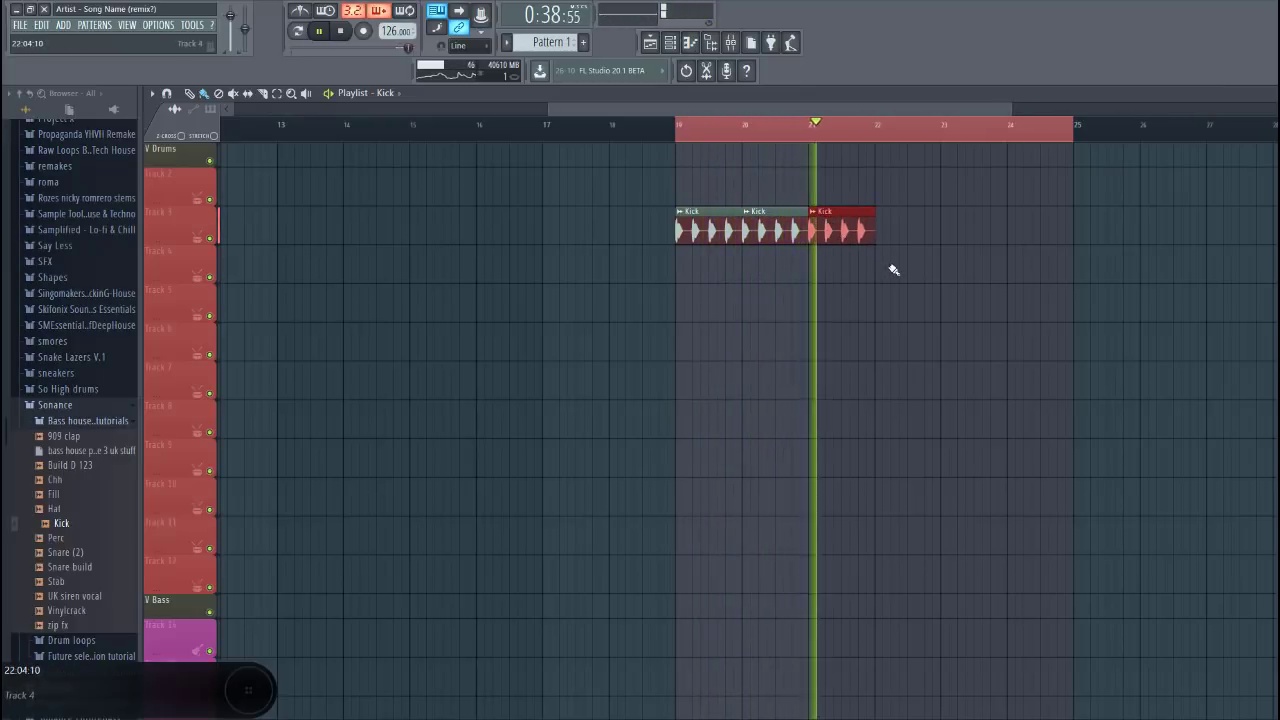
{"action": "key", "text": "space"}
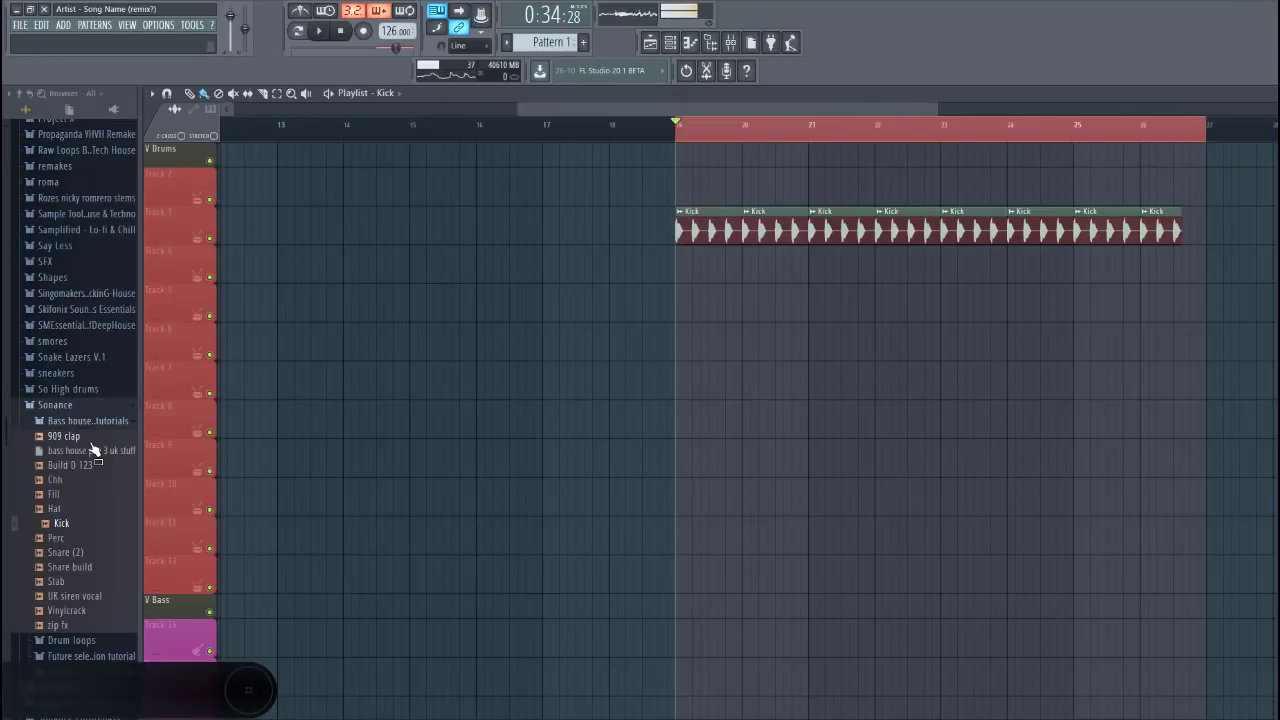
Place the 909 clap on Track 4 on beats 2 and 4 of bars 19 to 26 and audition it with the kick
{"action": "left_click_drag", "start_coordinate": [682, 275], "coordinate": [694, 271]}
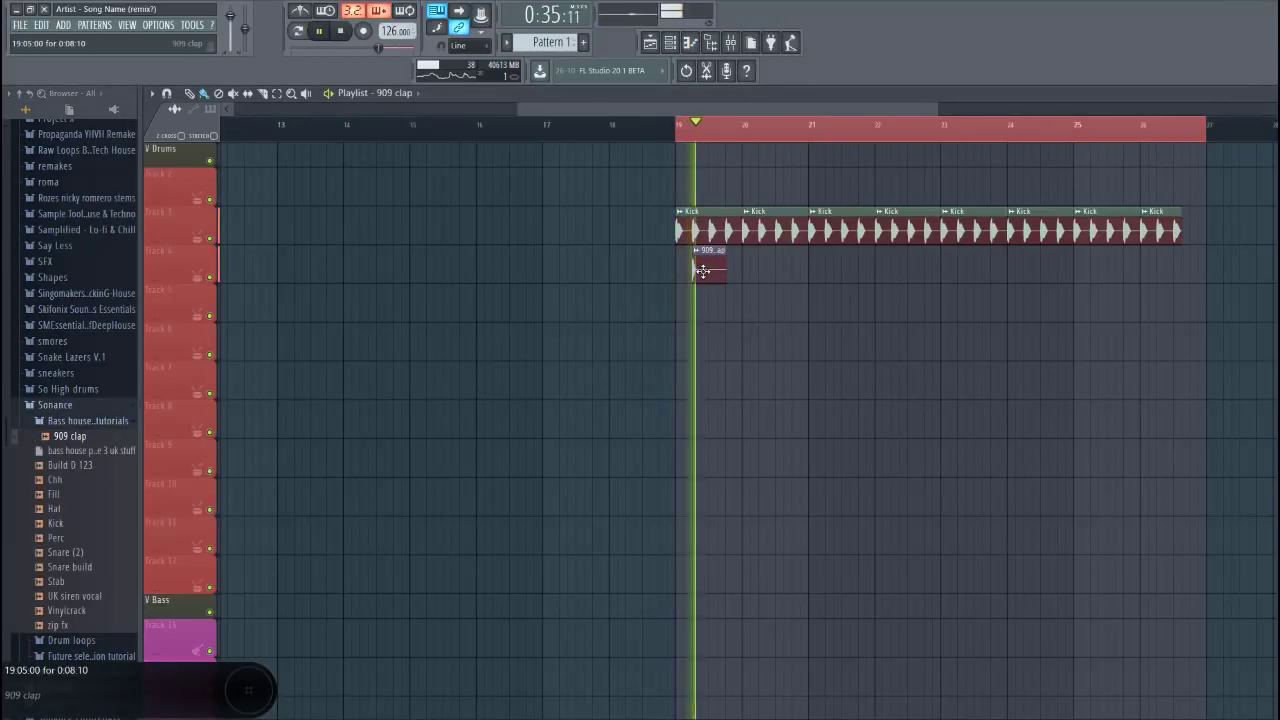
{"action": "scroll", "coordinate": [694, 268], "scroll_direction": "up", "scroll_amount": 3}
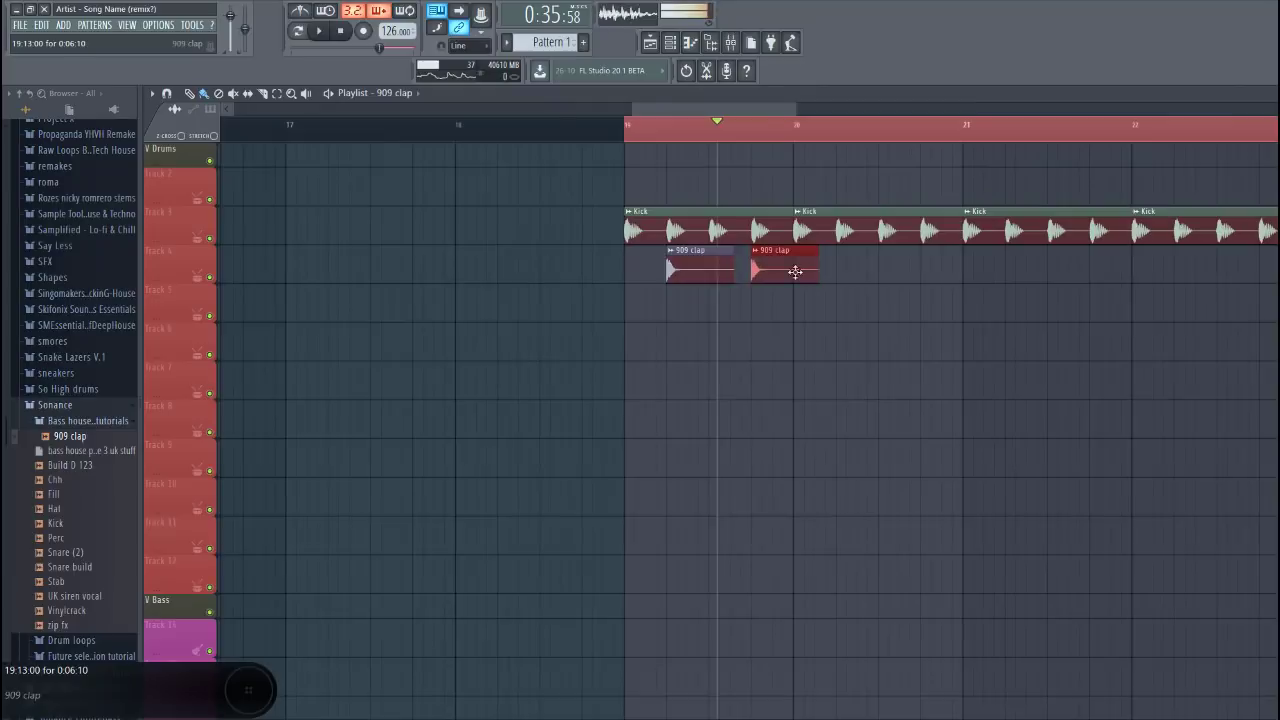
{"action": "key", "text": "space"}
{"action": "left_click", "coordinate": [857, 268]}
{"action": "left_click", "coordinate": [958, 282]}
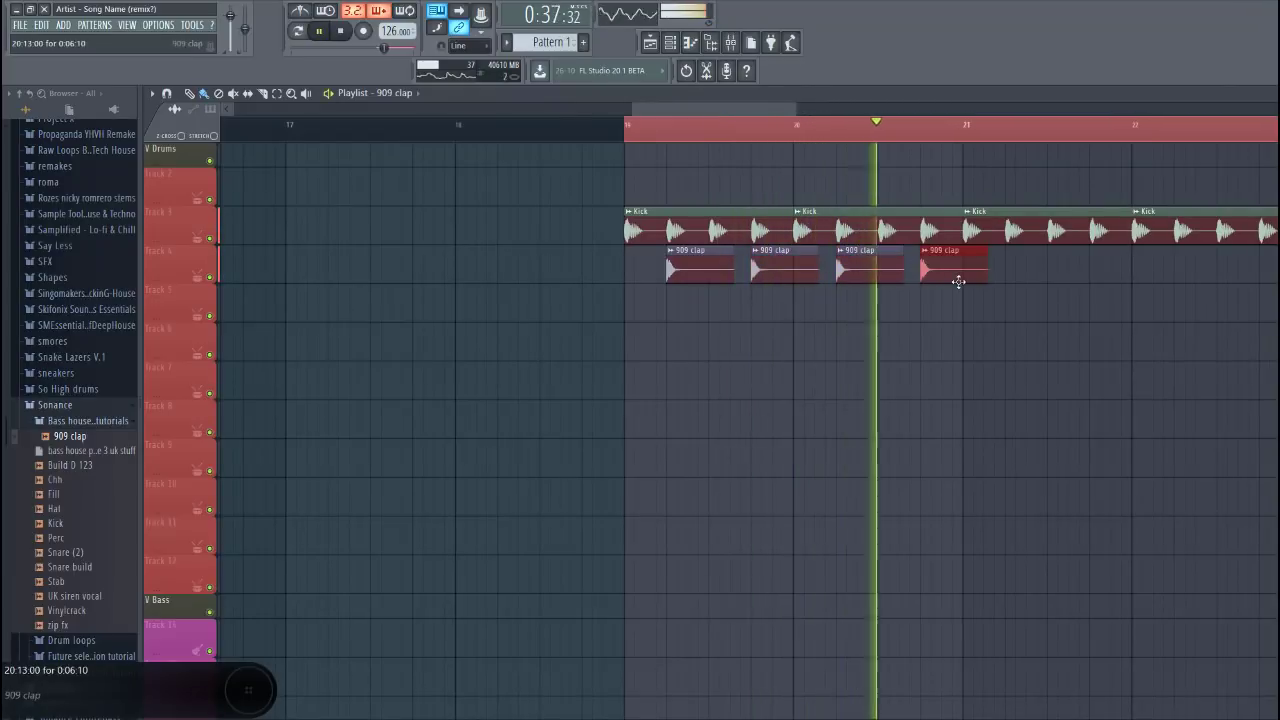
{"action": "key", "text": "space"}
{"action": "scroll", "coordinate": [611, 289], "scroll_direction": "down", "scroll_amount": 3}
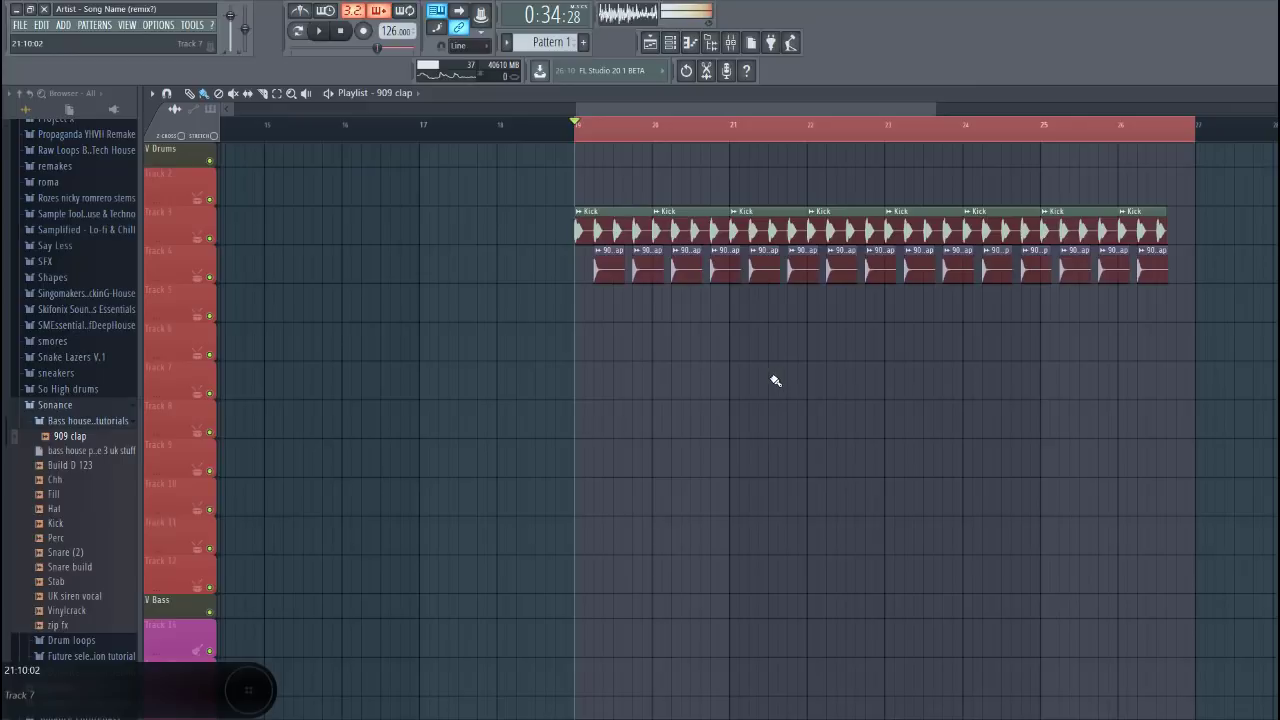
{"action": "key", "text": "space"}
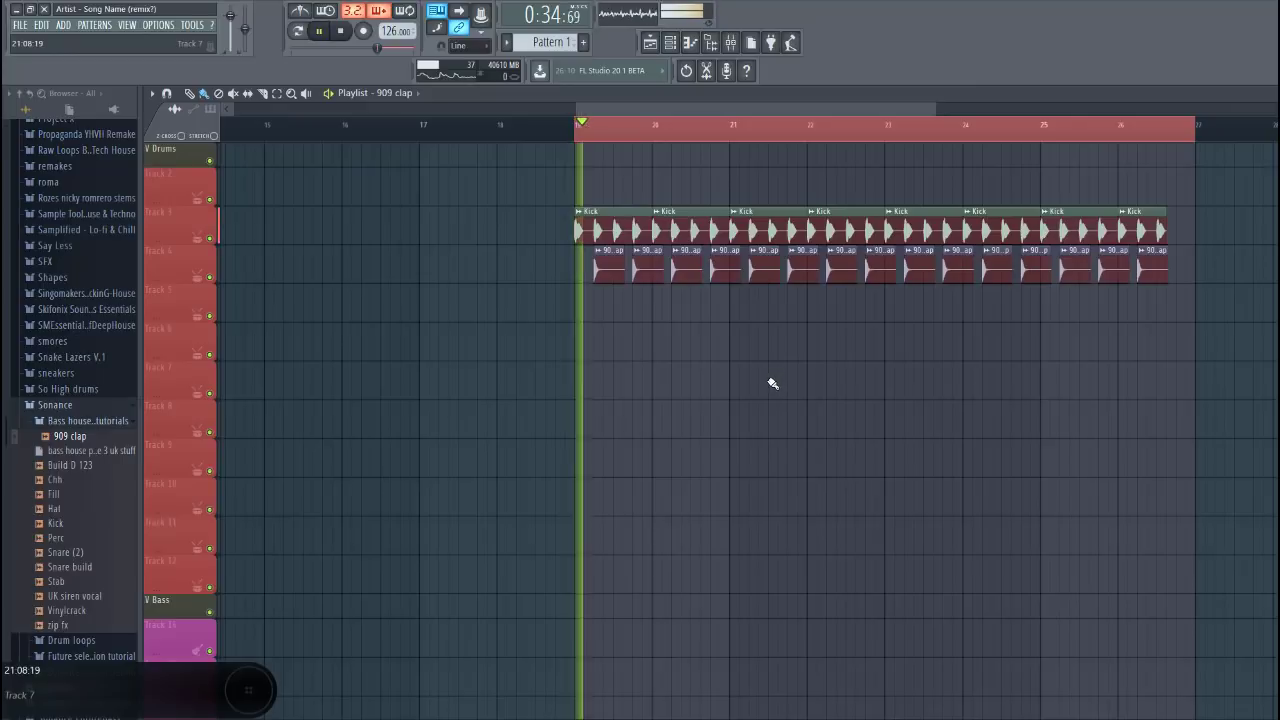
{"action": "key", "text": "space"}
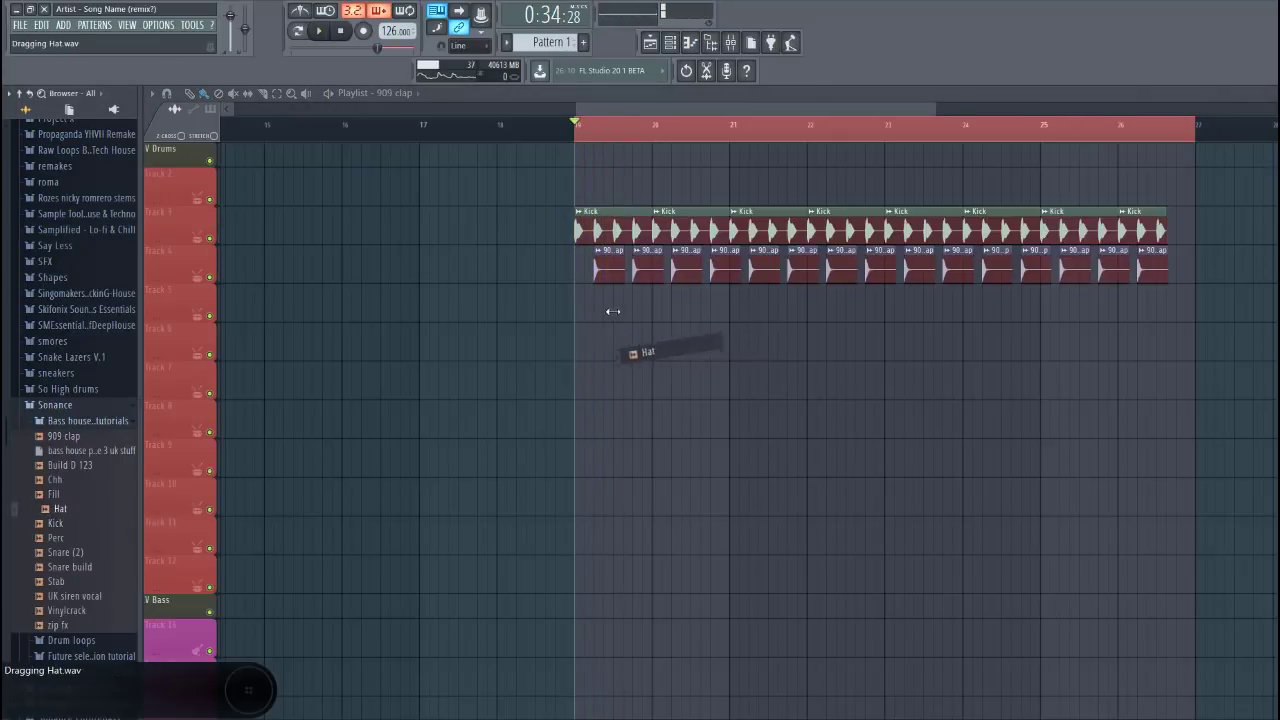
Place the Hat sample on Track 5 on every offbeat between the kicks, starting in bar 19 and repeating across the section
{"action": "scroll", "coordinate": [613, 311], "scroll_direction": "up", "scroll_amount": 3}
{"action": "left_click_drag", "start_coordinate": [613, 311], "coordinate": [533, 306]}
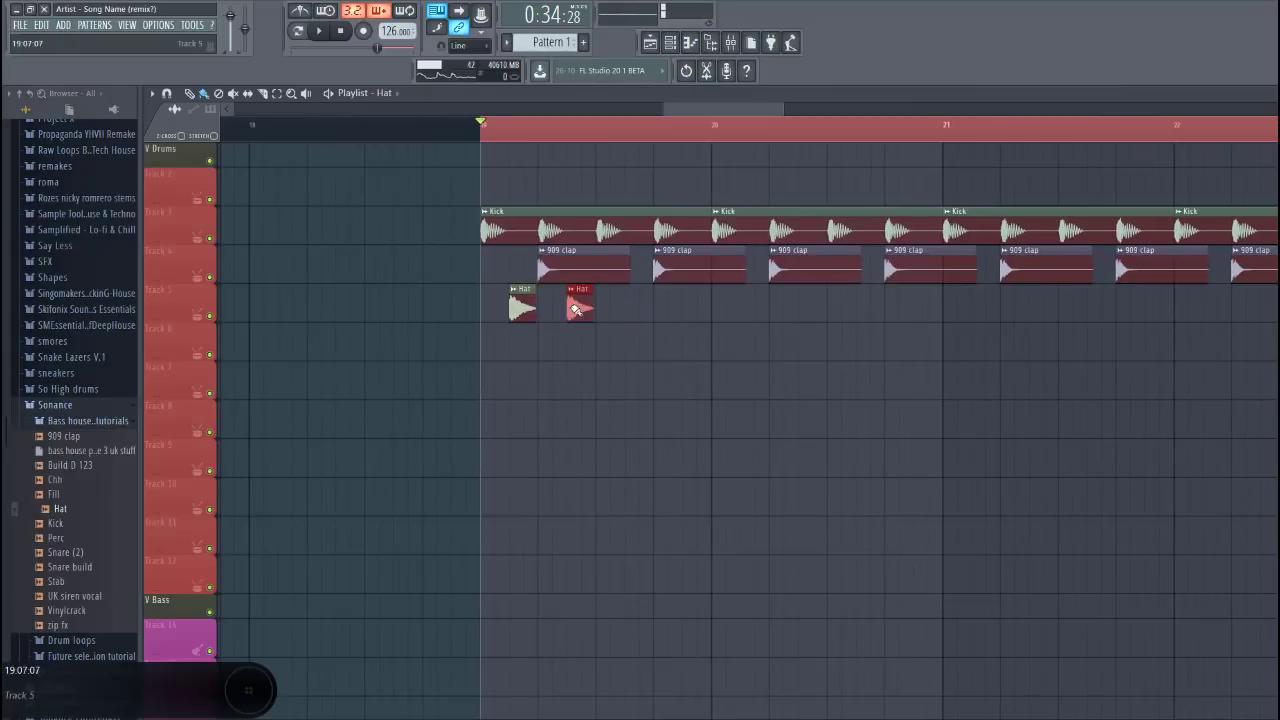
{"action": "key", "text": "space"}
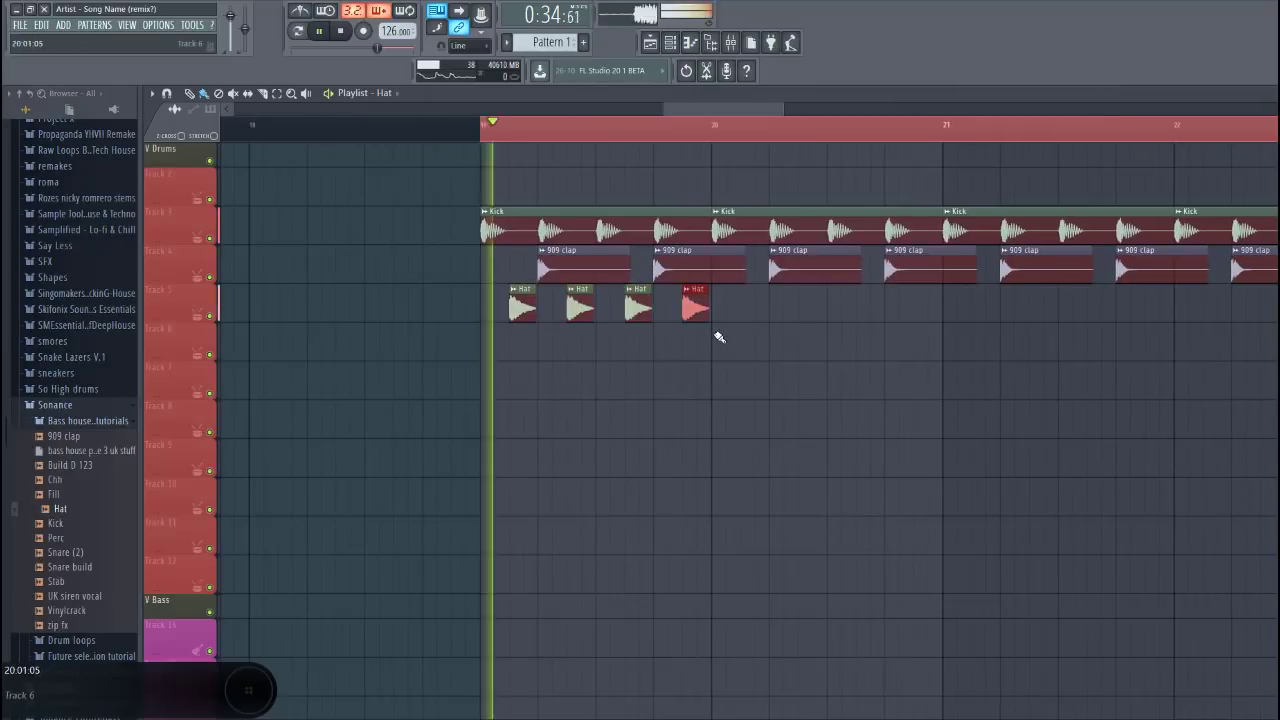
{"action": "key", "text": "space"}
{"action": "left_click_drag", "start_coordinate": [722, 358], "coordinate": [482, 290]}
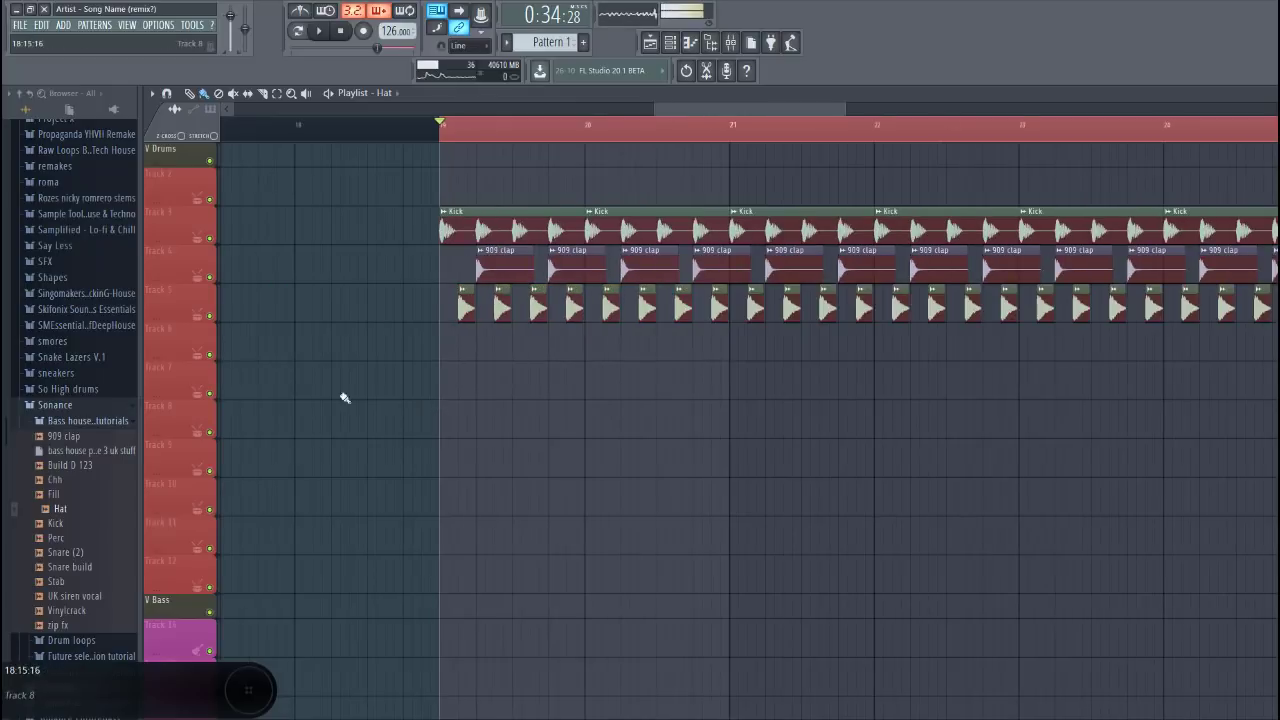
Place the Chh sample on Track 6, set snapping to 1/2 step and shift the clip half a step before the first Hat
{"action": "mouse_move", "coordinate": [441, 351]}
{"action": "left_mouse_down"}
{"action": "mouse_move", "coordinate": [457, 366]}
{"action": "mouse_move", "coordinate": [457, 343]}
{"action": "left_mouse_up"}
{"action": "scroll", "coordinate": [457, 343], "scroll_direction": "up", "scroll_amount": 5}
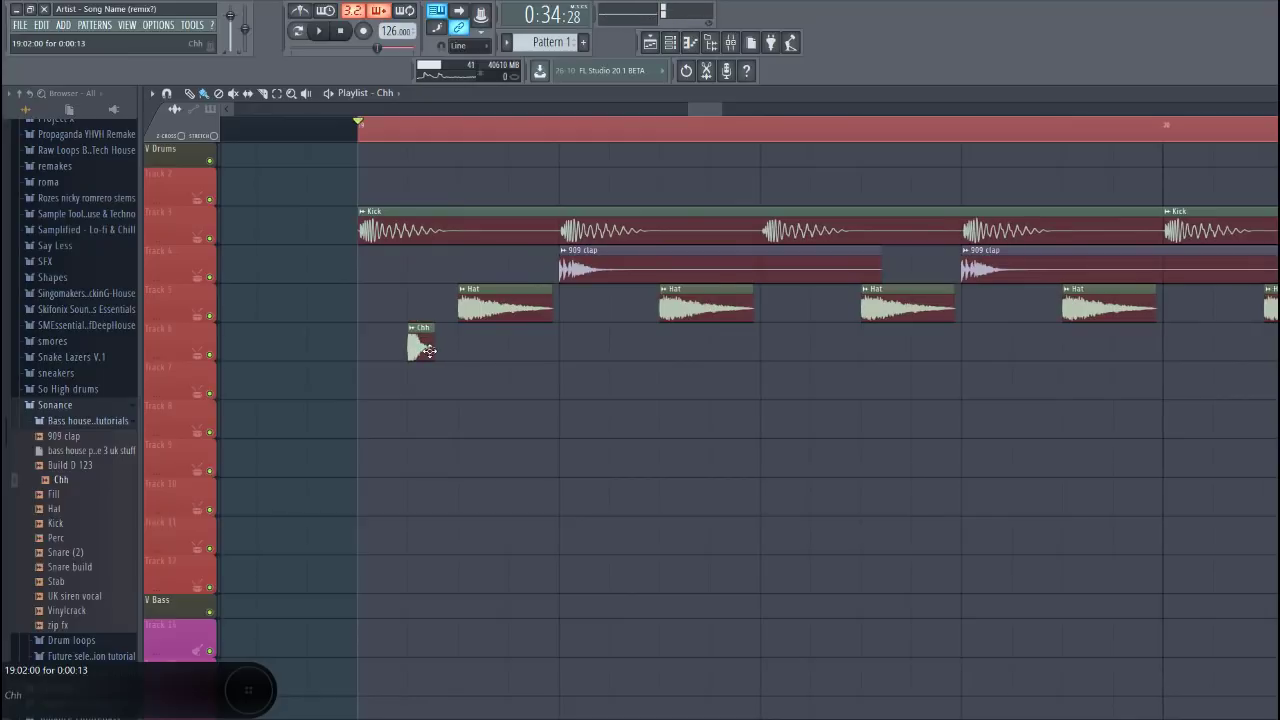
{"action": "scroll", "coordinate": [428, 345], "scroll_direction": "up", "scroll_amount": 3}
{"action": "left_click", "coordinate": [460, 45]}
{"action": "left_click", "coordinate": [477, 142]}
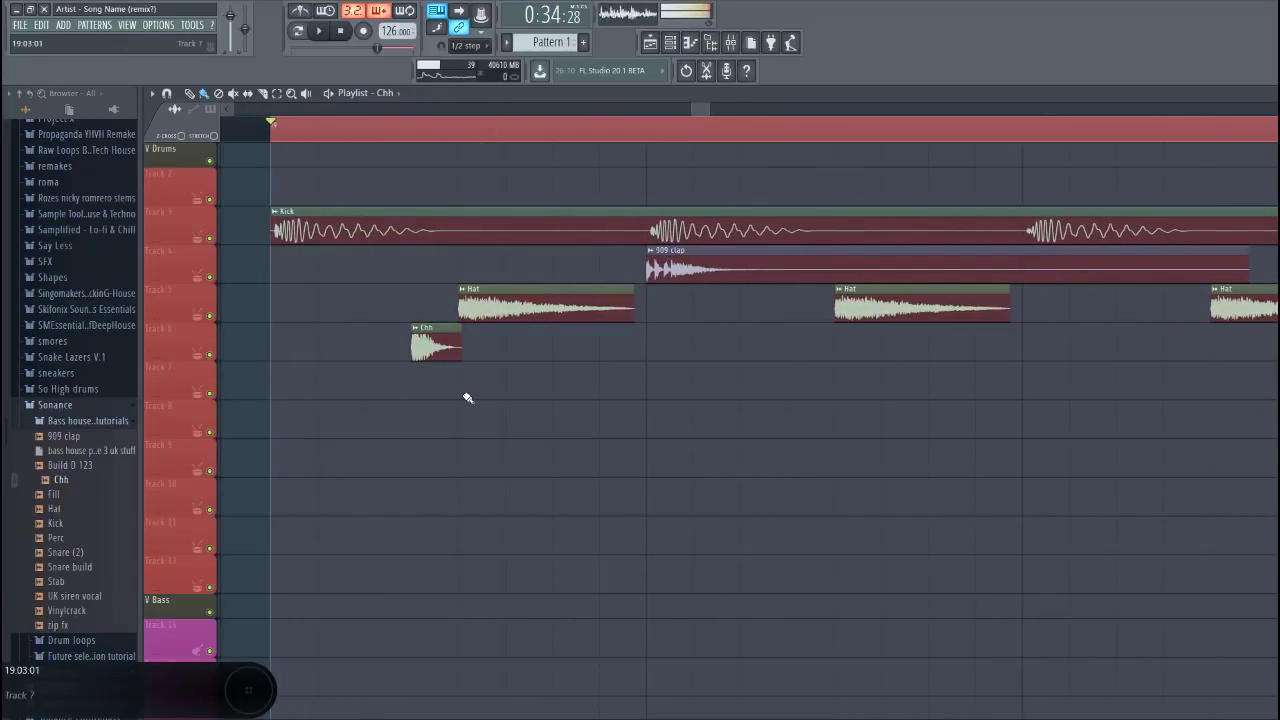
{"action": "key", "text": "space"}
{"action": "key", "text": "space"}
Add two Chh clips on Track 6 after beat 3 of bar 19 and repeat the three-hit pattern across the following bars
{"action": "scroll", "coordinate": [920, 370], "scroll_direction": "down", "scroll_amount": 3}
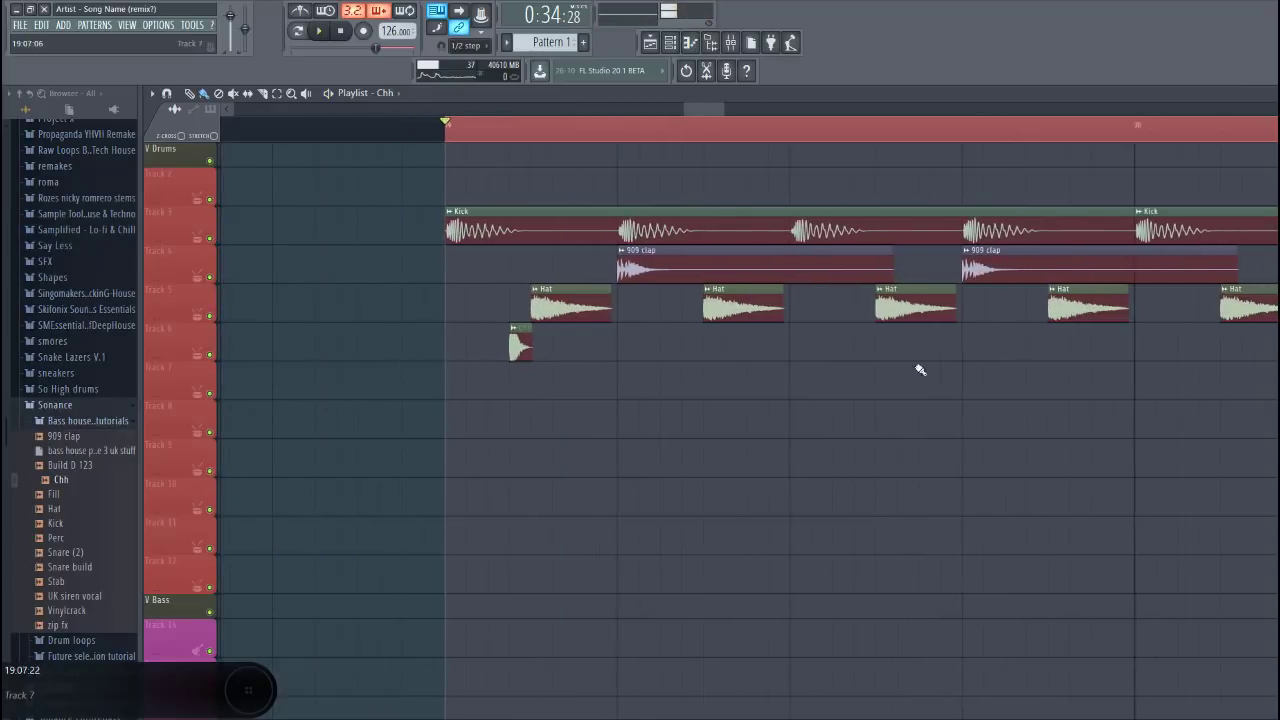
{"action": "key", "text": "space"}
{"action": "left_click", "coordinate": [864, 345]}
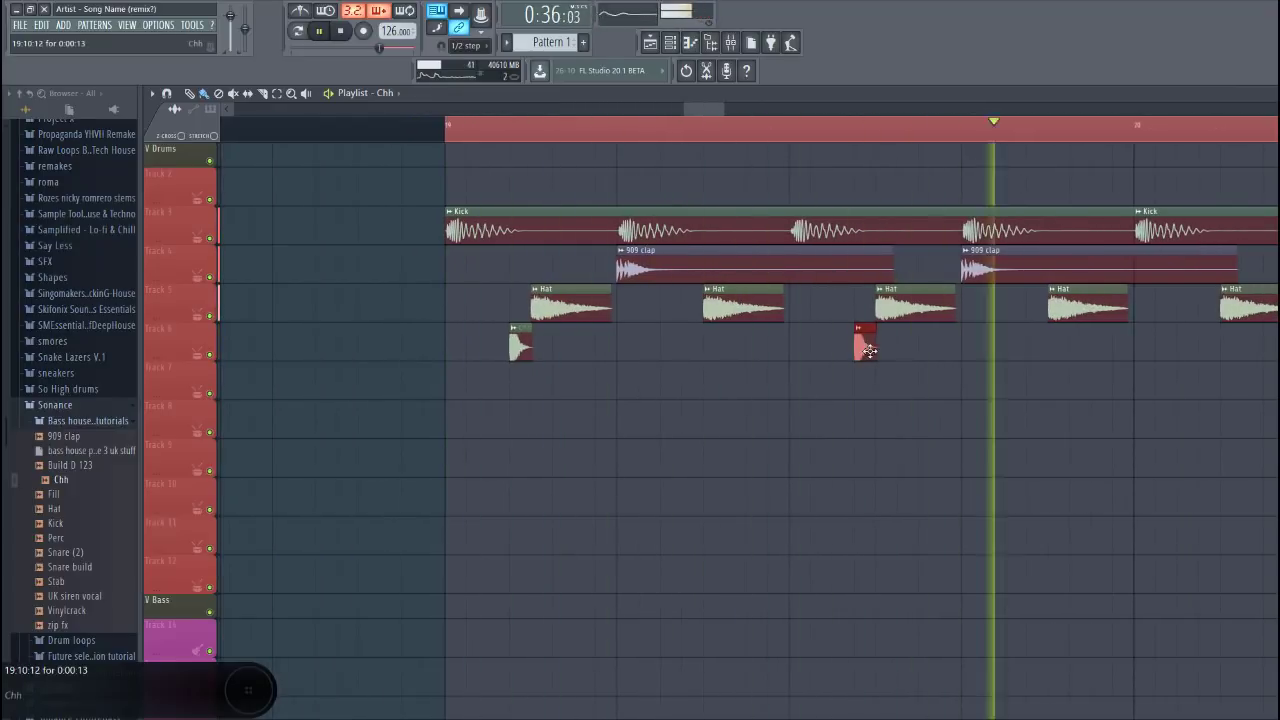
{"action": "left_click", "coordinate": [924, 346]}
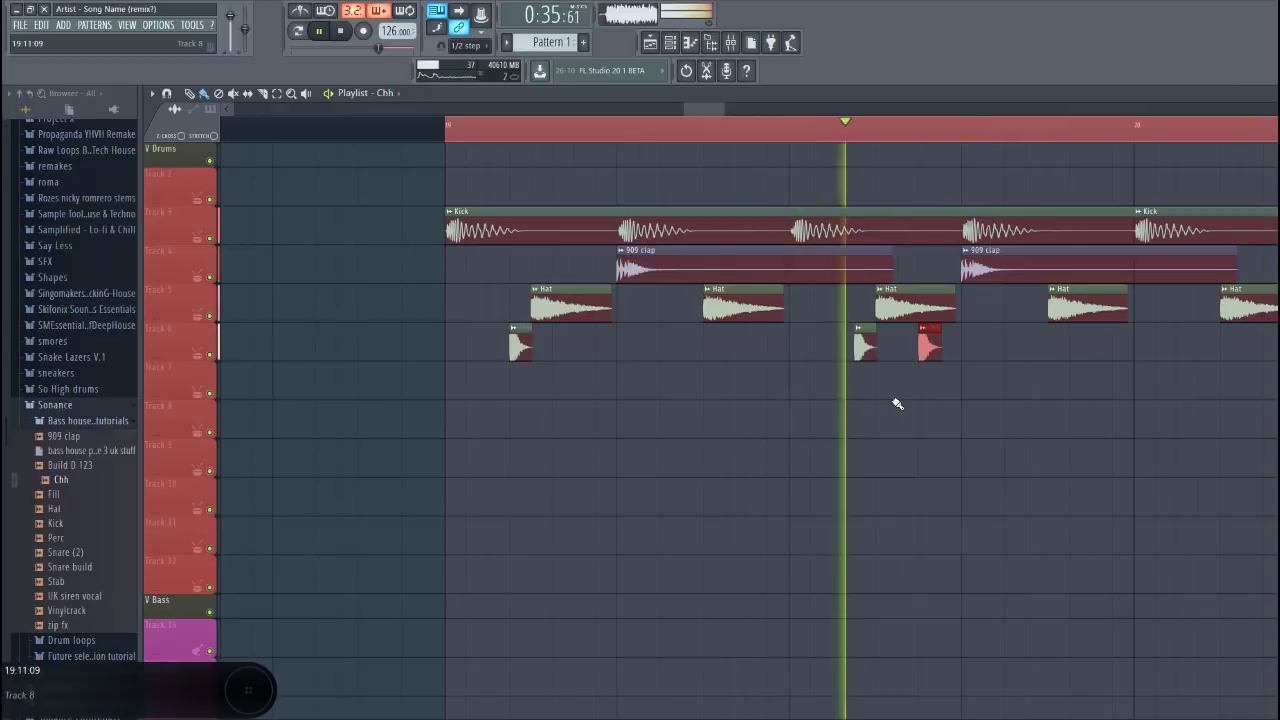
{"action": "key", "text": "space"}
{"action": "scroll", "coordinate": [720, 420], "scroll_direction": "down", "scroll_amount": 3}
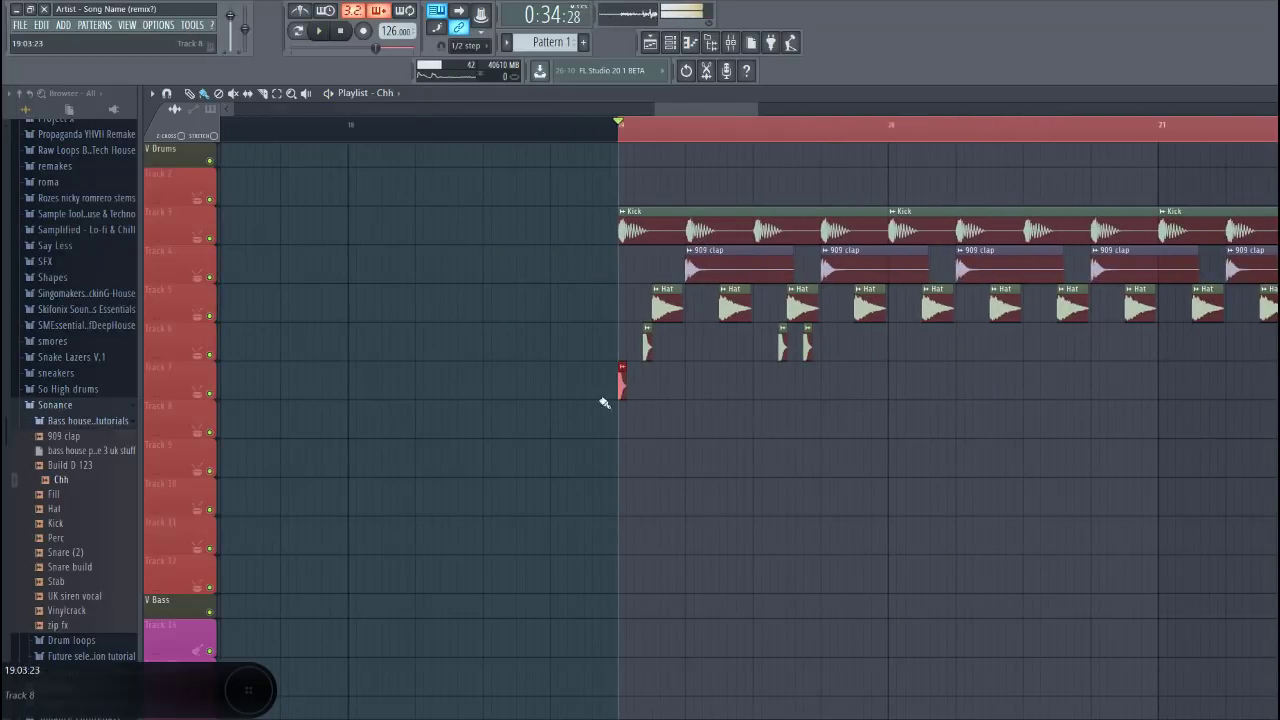
{"action": "left_click_drag", "start_coordinate": [720, 392], "coordinate": [900, 368]}
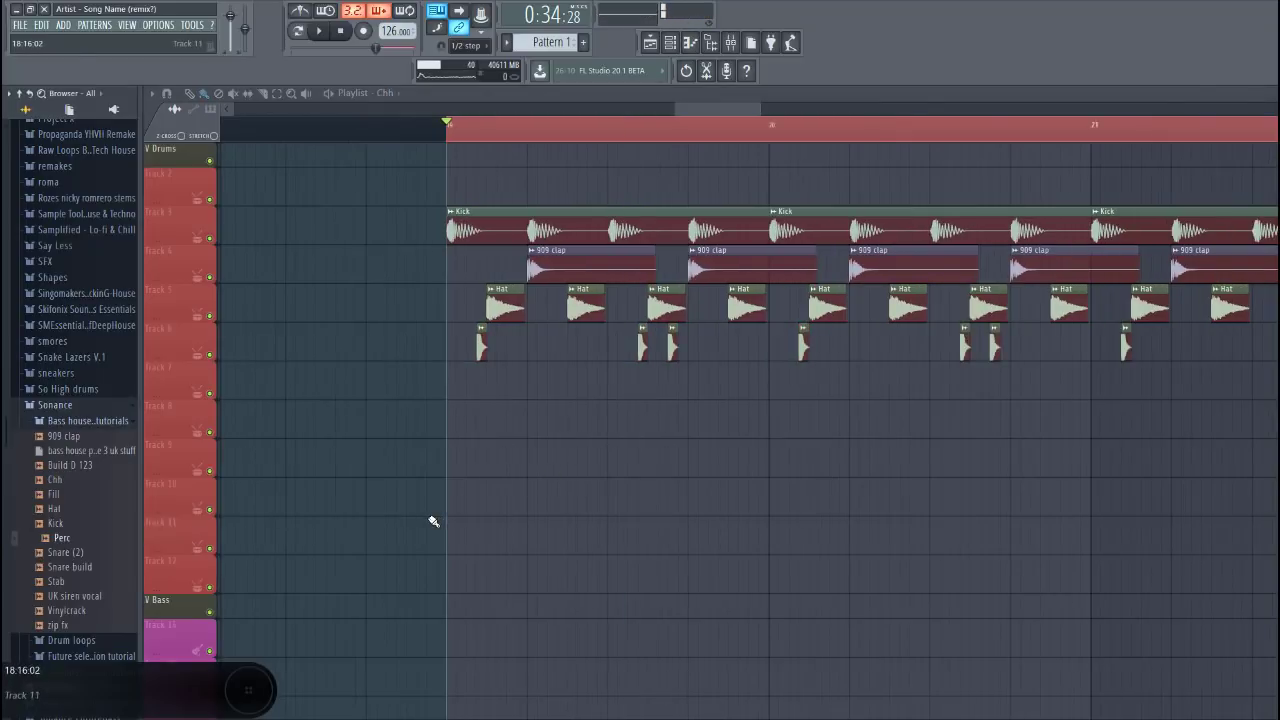
Place the Perc sample on Track 7 half a step before beat 3 of bar 19 and audition it with the drums
{"action": "left_click_drag", "start_coordinate": [622, 412], "coordinate": [625, 414]}
{"action": "scroll", "coordinate": [630, 418], "scroll_direction": "up", "scroll_amount": 3}
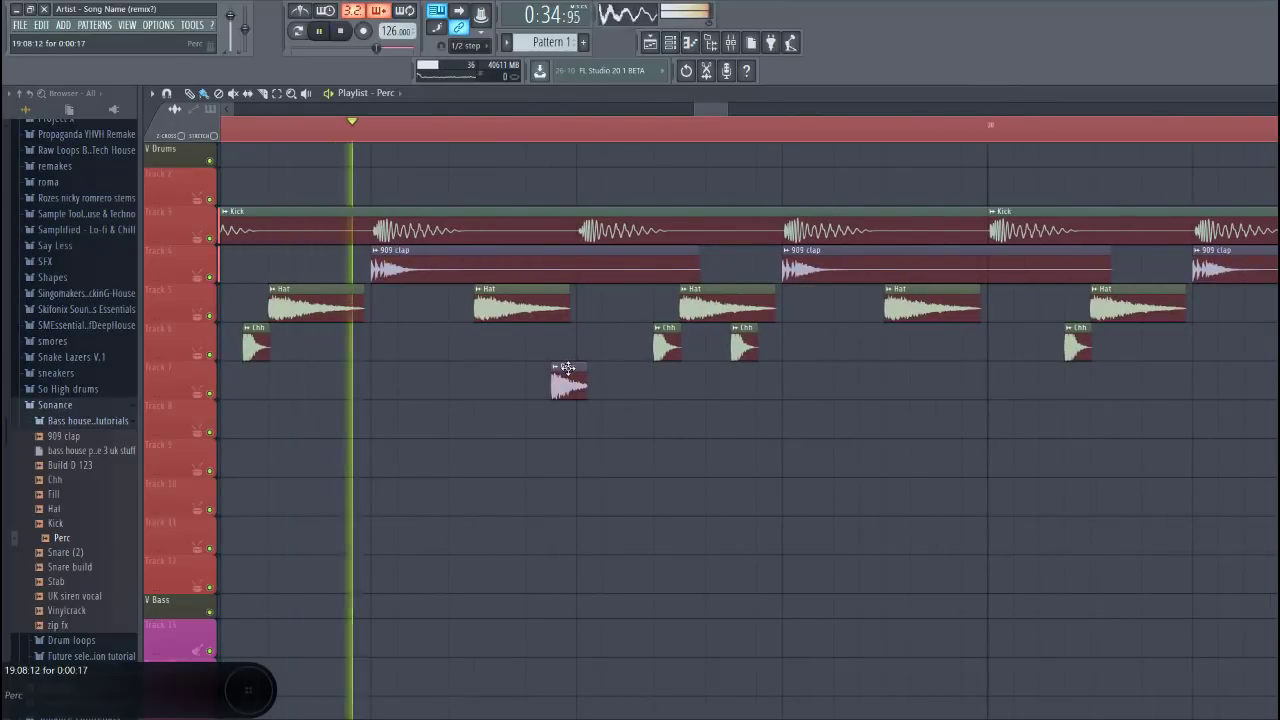
{"action": "key", "text": "space"}
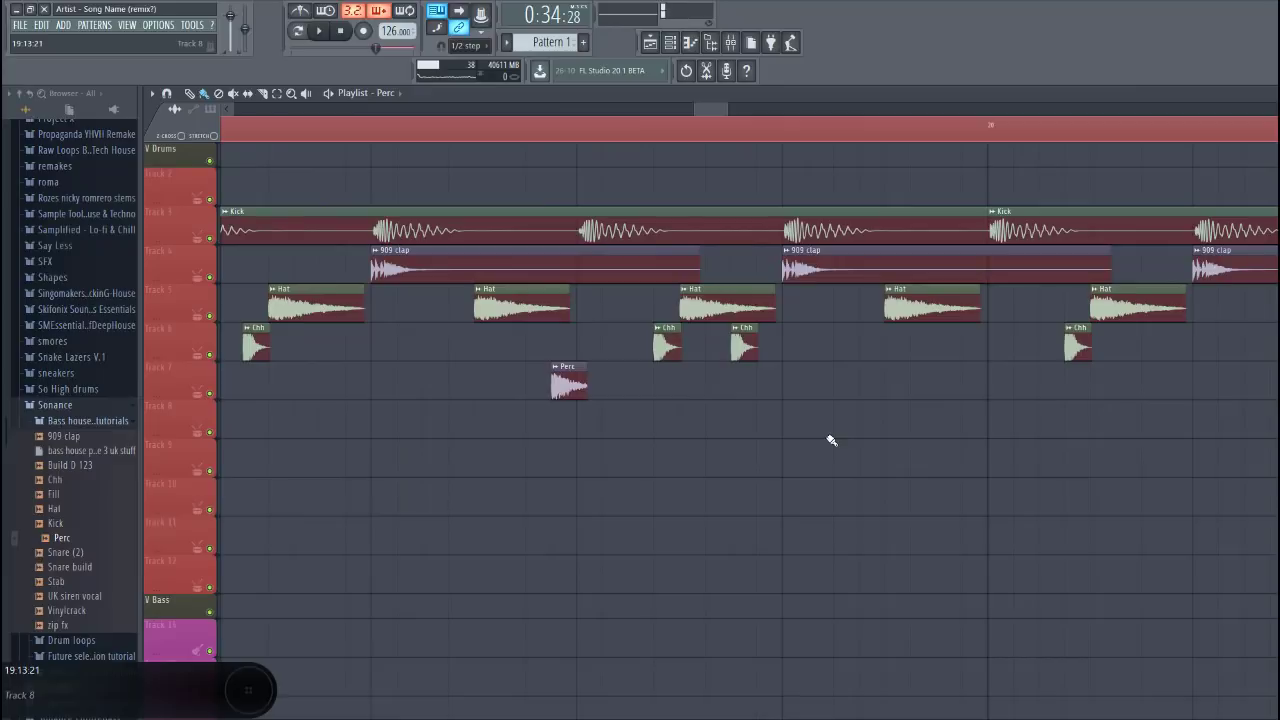
Add a second Perc clip on Track 7 half a step before beat 4 of bar 20 and audition it
{"action": "key", "text": "space"}
{"action": "left_click", "coordinate": [1160, 380]}
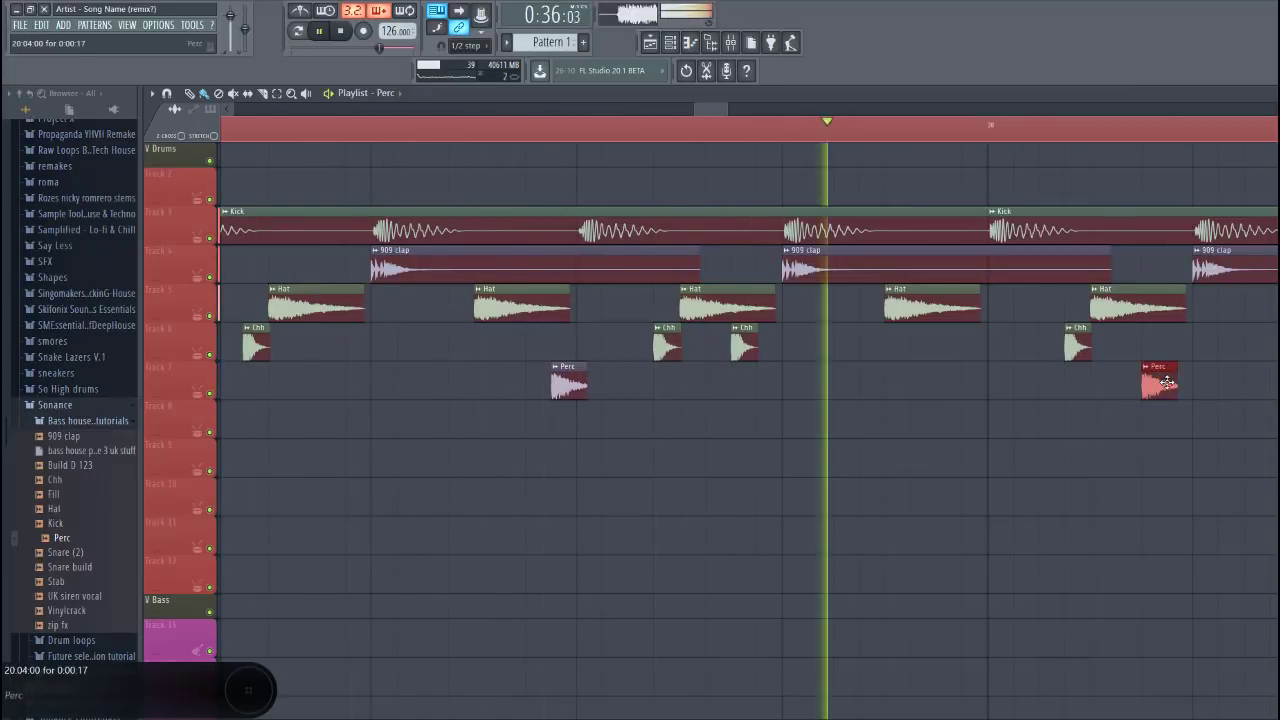
{"action": "key", "text": "space"}
{"action": "left_click_drag", "start_coordinate": [1166, 382], "coordinate": [1177, 388]}
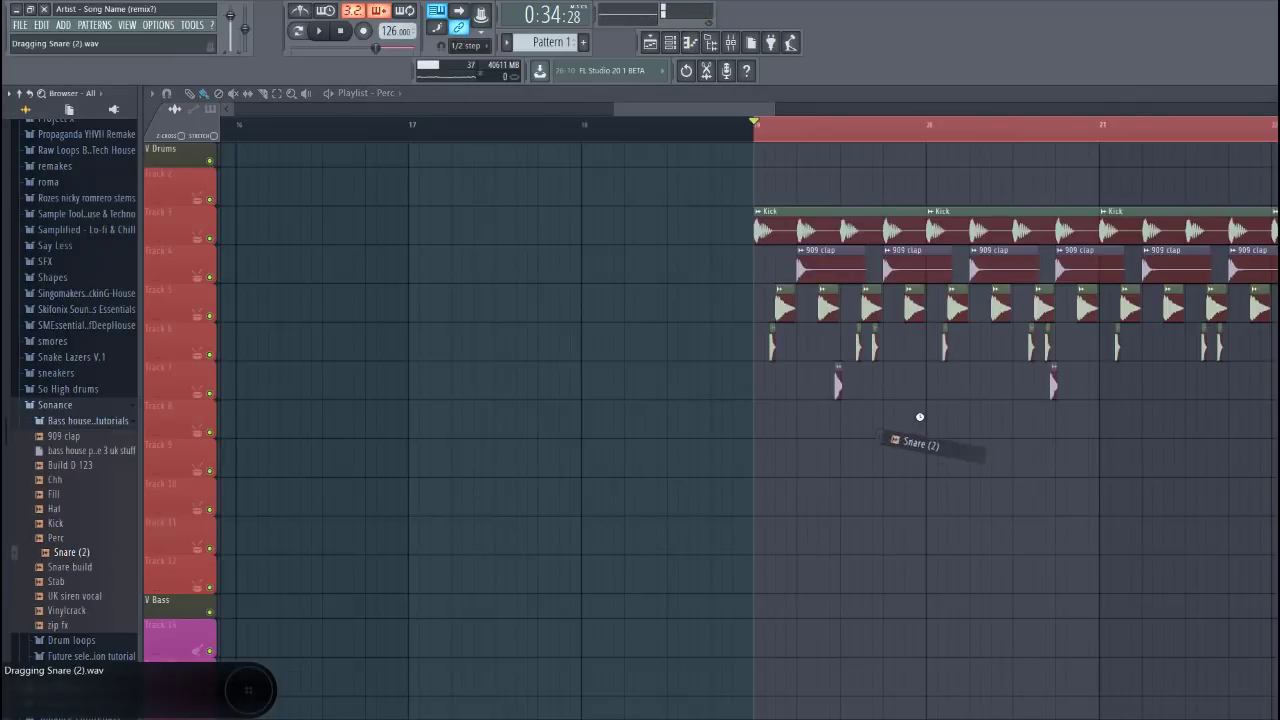
Place the Snare (2) sample on Track 8 on the last step of bar 19 and play it with the drums
{"action": "left_click_drag", "start_coordinate": [920, 417], "coordinate": [920, 418]}
{"action": "scroll", "coordinate": [918, 418], "scroll_direction": "up", "scroll_amount": 5}
{"action": "key", "text": "space"}
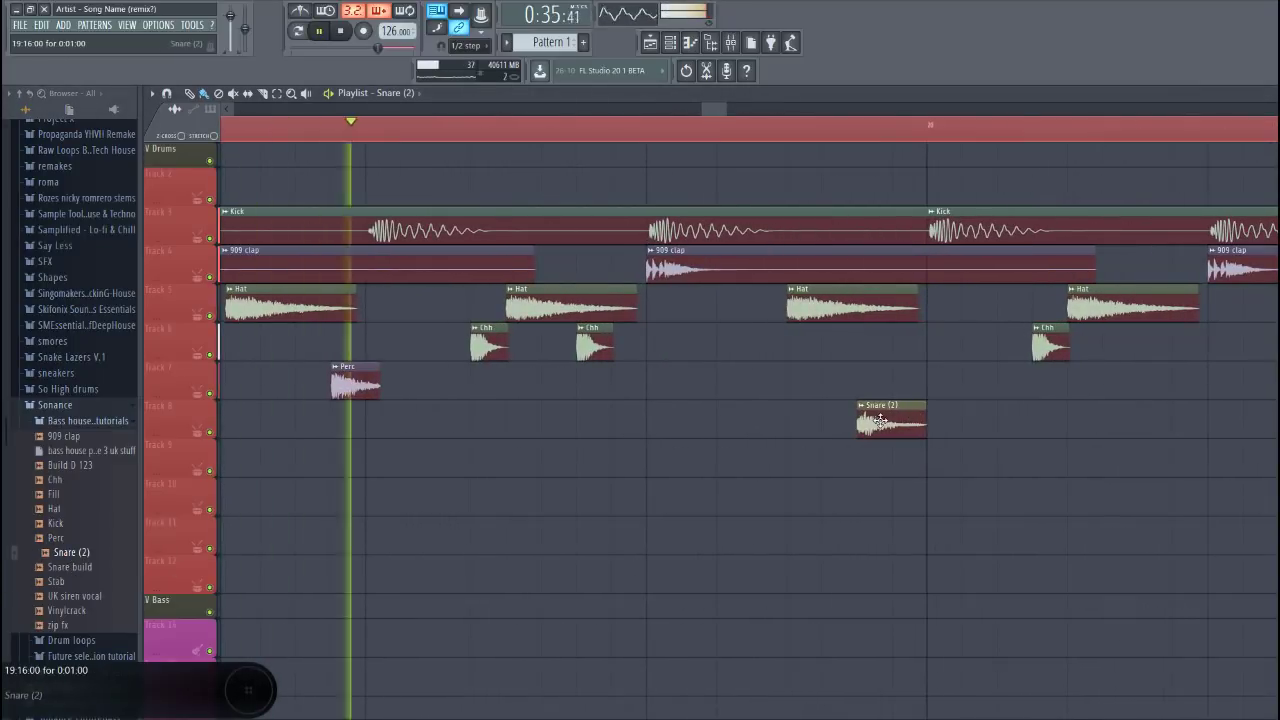
{"action": "scroll", "coordinate": [855, 430], "scroll_direction": "down", "scroll_amount": 2}
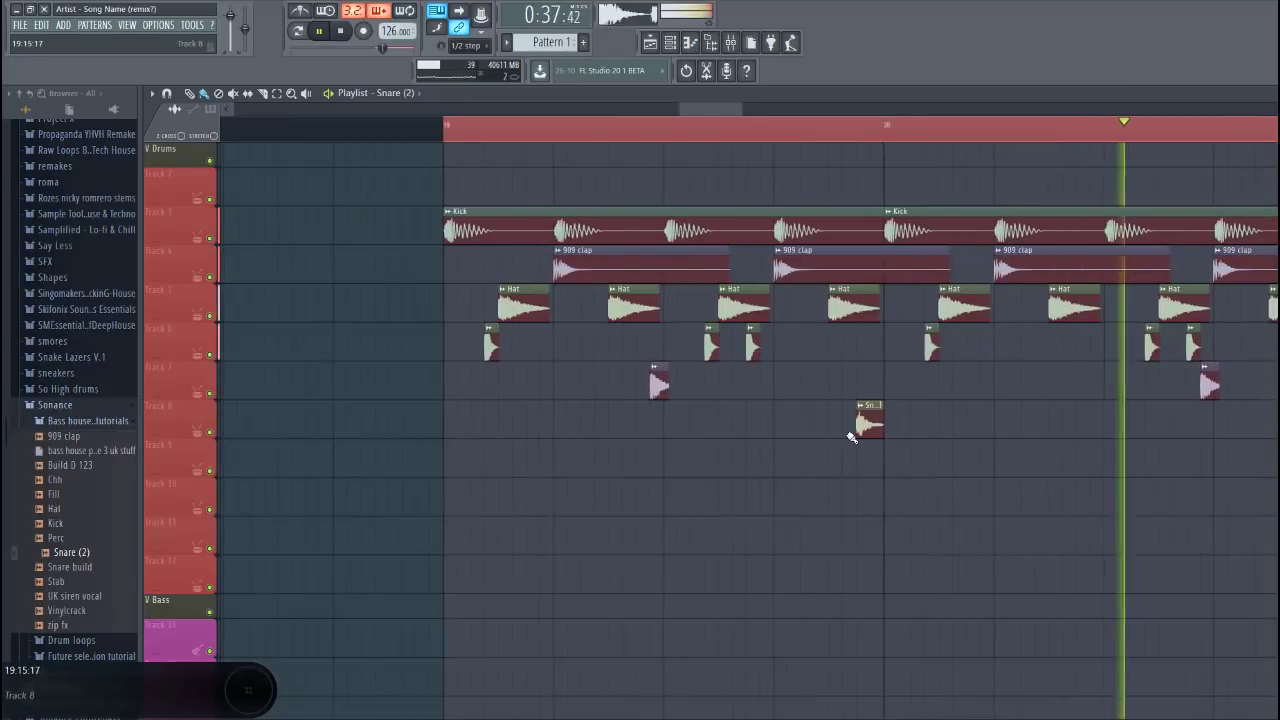
{"action": "key", "text": "space"}
Move the bar 20 Perc clip to half a step before beat 3 and add a Snare (2) clip half a step before beat 4
{"action": "scroll", "coordinate": [1183, 430], "scroll_direction": "up", "scroll_amount": 2}
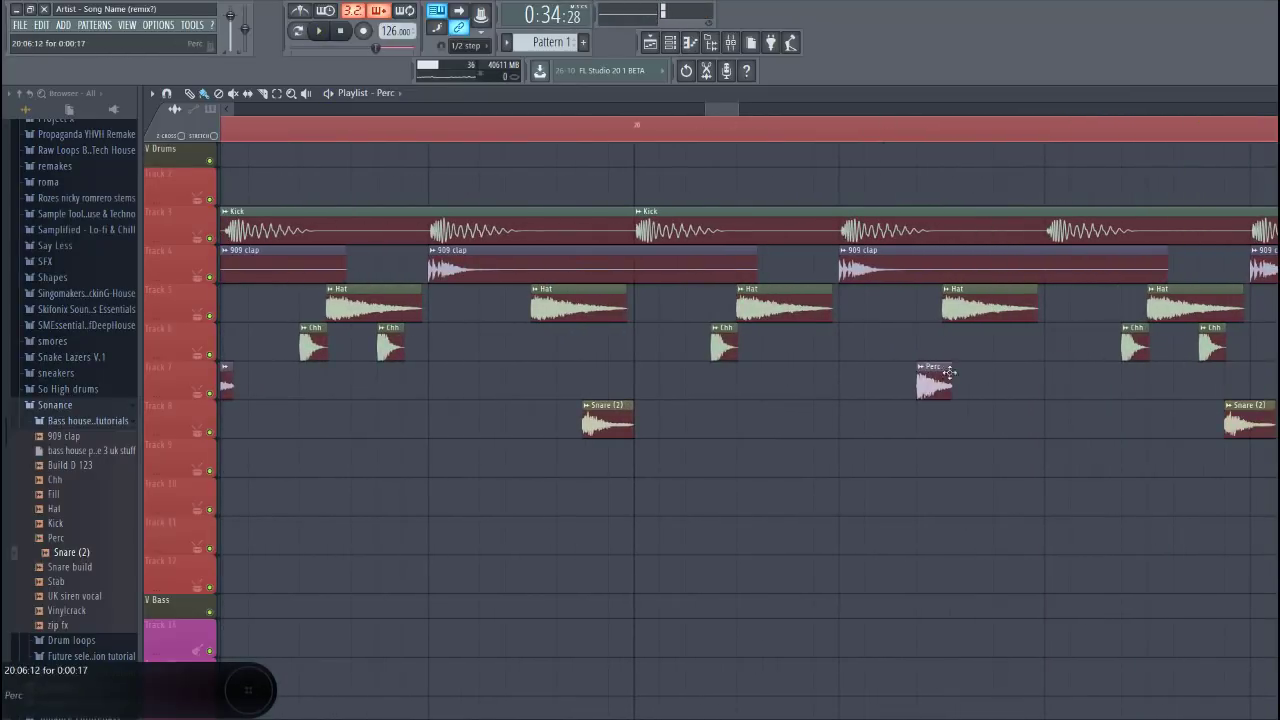
{"action": "scroll", "coordinate": [949, 429], "scroll_direction": "down", "scroll_amount": 2}
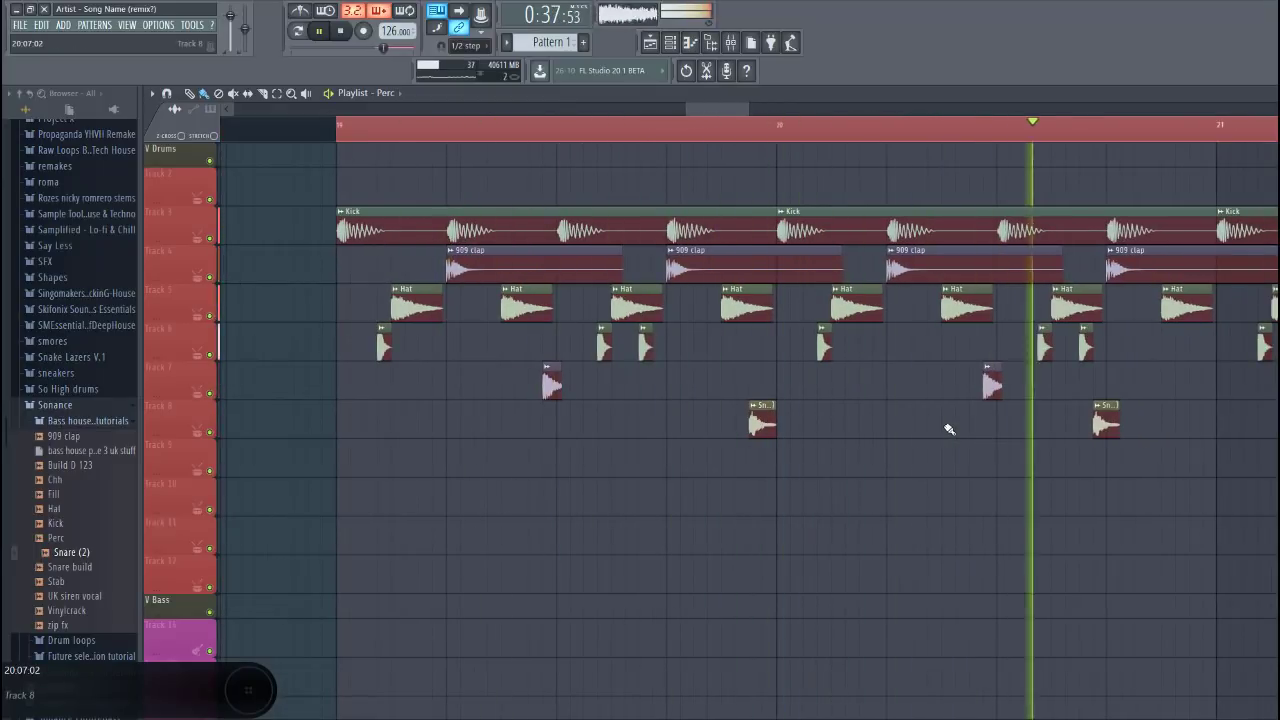
{"action": "key", "text": "space"}
Repeat the two-bar Perc and Snare (2) pattern on Tracks 7 and 8 across the rest of the section
{"action": "scroll", "coordinate": [910, 467], "scroll_direction": "down", "scroll_amount": 2}
{"action": "scroll", "coordinate": [797, 463], "scroll_direction": "up", "scroll_amount": 1}
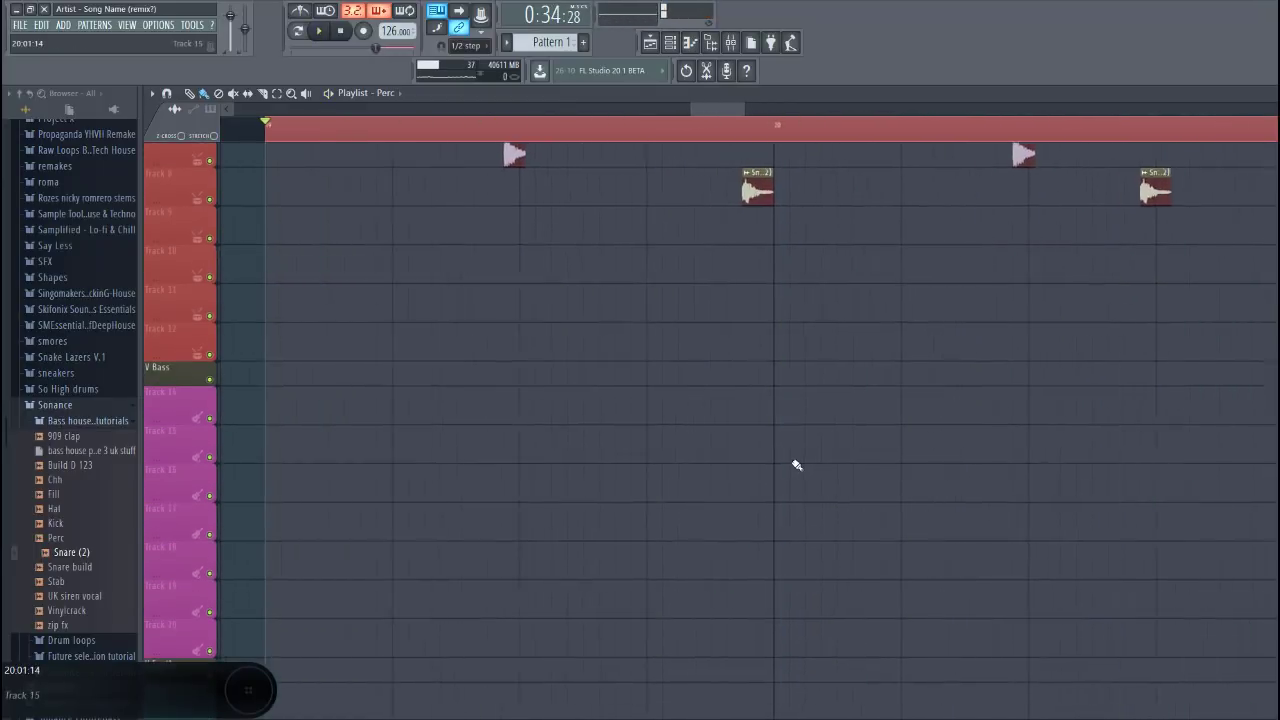
{"action": "scroll", "coordinate": [782, 472], "scroll_direction": "up", "scroll_amount": 1}
{"action": "scroll", "coordinate": [660, 430], "scroll_direction": "down", "scroll_amount": 2}
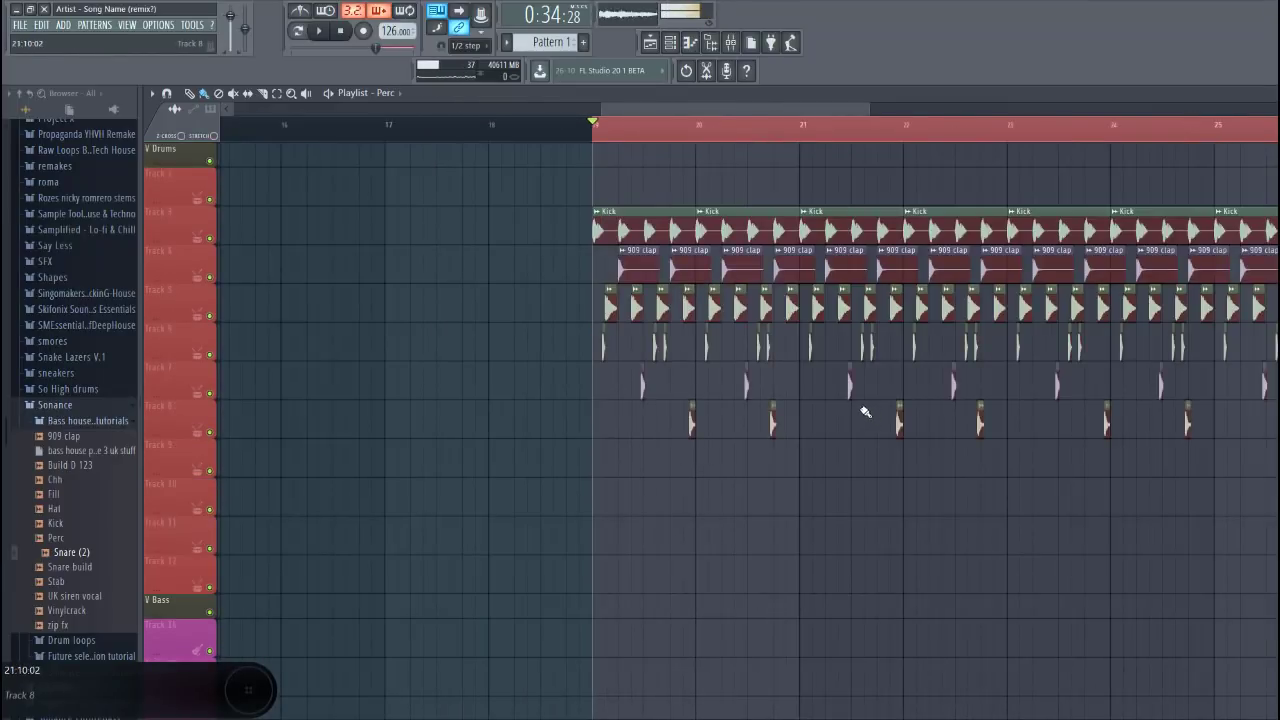
Route the Kick sample to mixer track 5 and lower its fader
{"action": "scroll", "coordinate": [703, 404], "scroll_direction": "up", "scroll_amount": 2}
{"action": "double_click", "coordinate": [626, 222]}
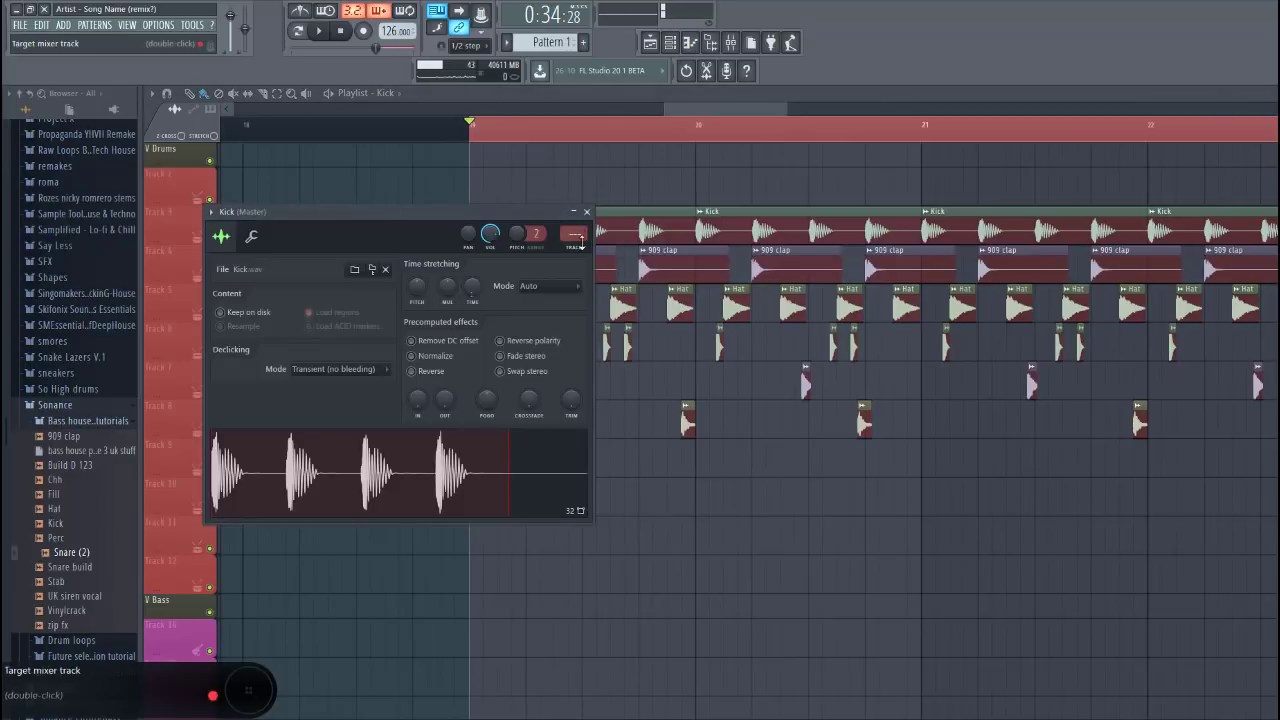
{"action": "left_click", "coordinate": [576, 240]}
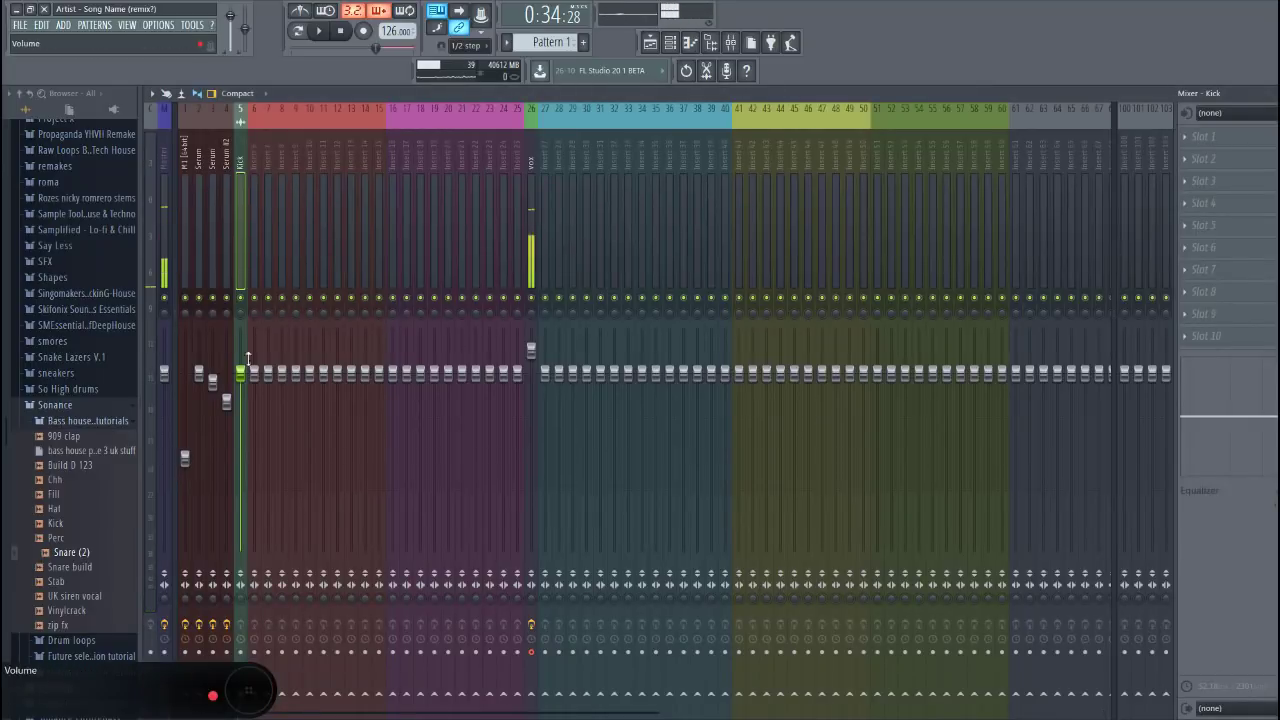
{"action": "key", "text": "Escape"}
{"action": "key", "text": "Escape"}
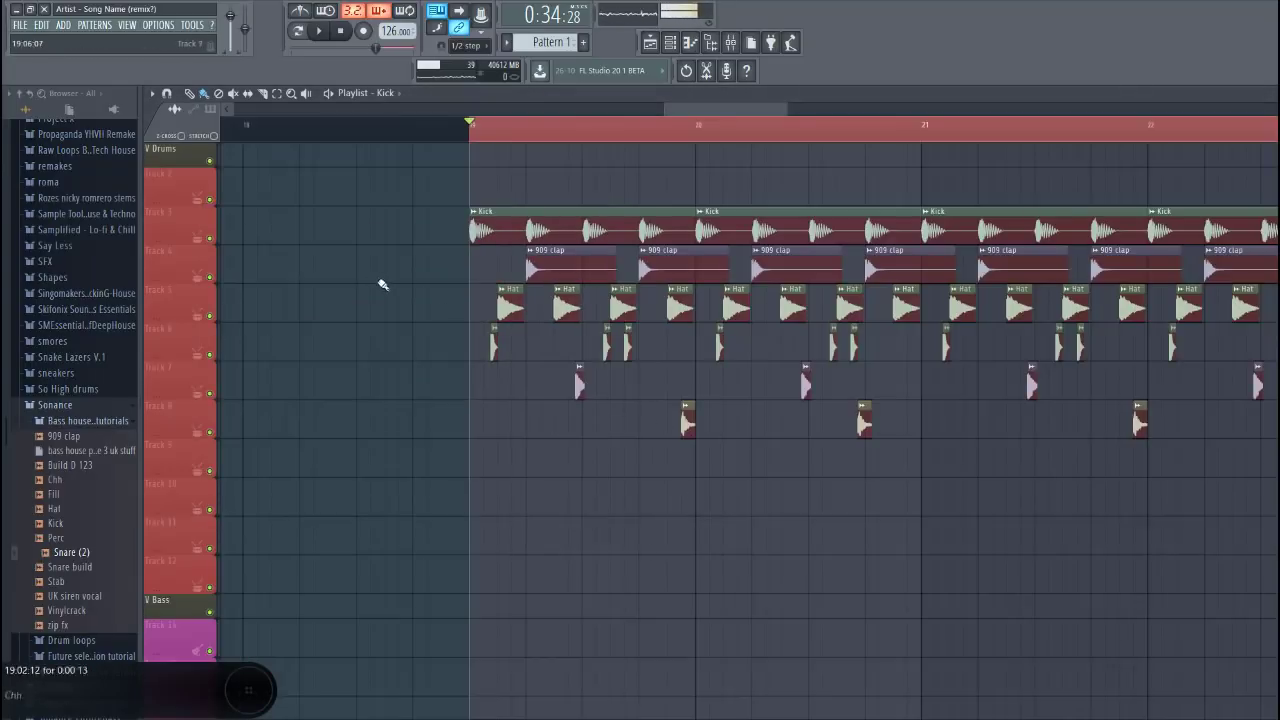
Solo Track 3 in the playlist and audition the kick on its own
{"action": "right_click", "coordinate": [210, 240]}
{"action": "key", "text": "space"}
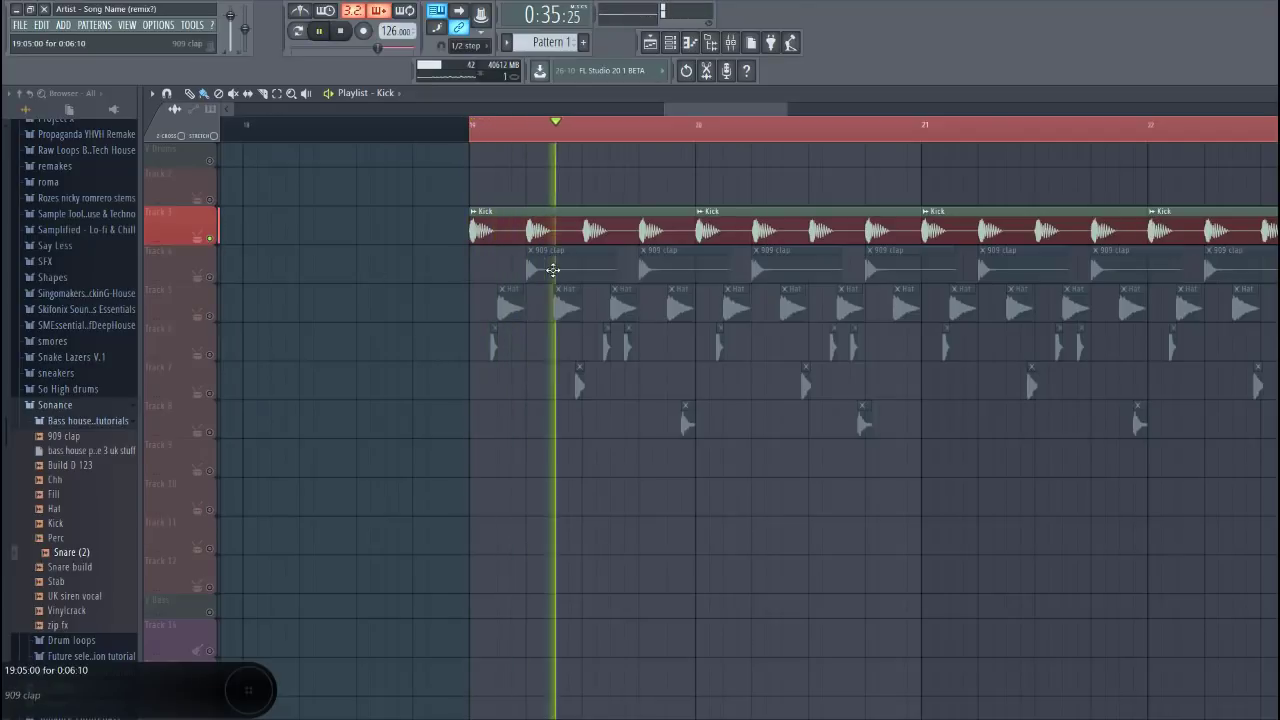
{"action": "key", "text": "space"}
Route the 909 clap sample to mixer track 6, unmute Track 4 and play it with the kick
{"action": "double_click", "coordinate": [553, 270]}
{"action": "left_click", "coordinate": [591, 262]}
{"action": "key", "text": "Escape"}
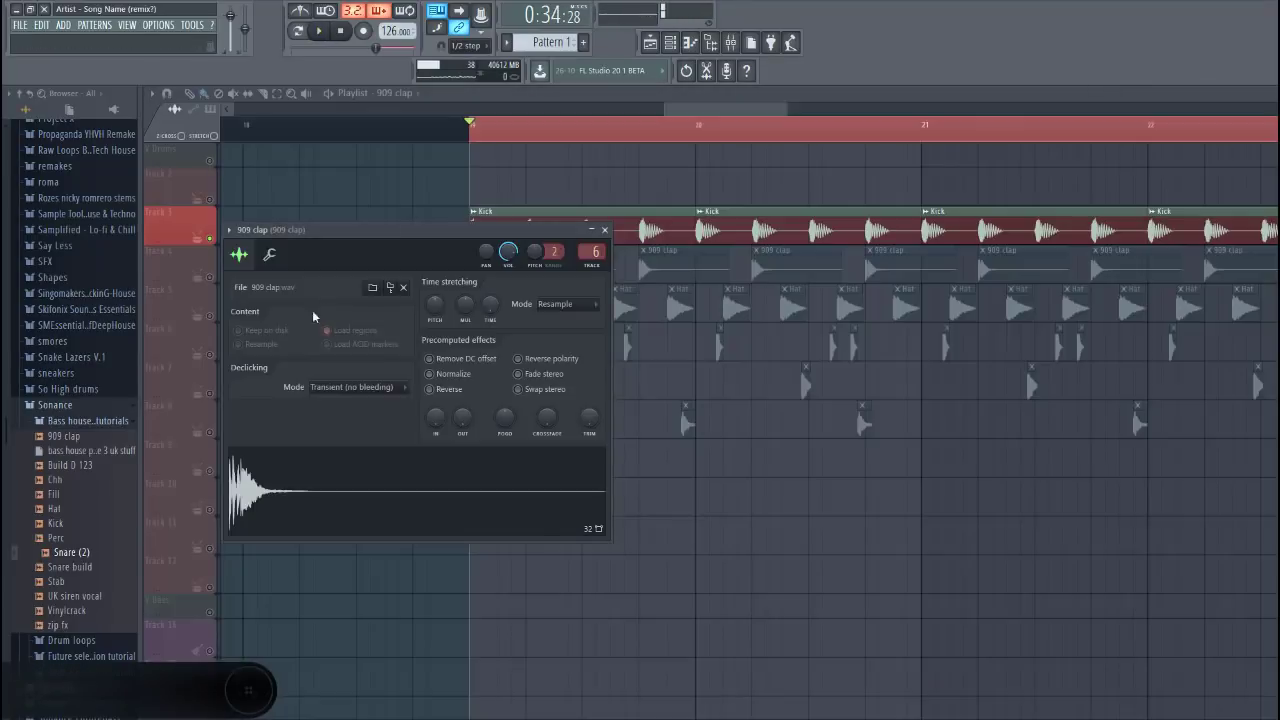
{"action": "left_click", "coordinate": [210, 277]}
{"action": "key", "text": "space"}
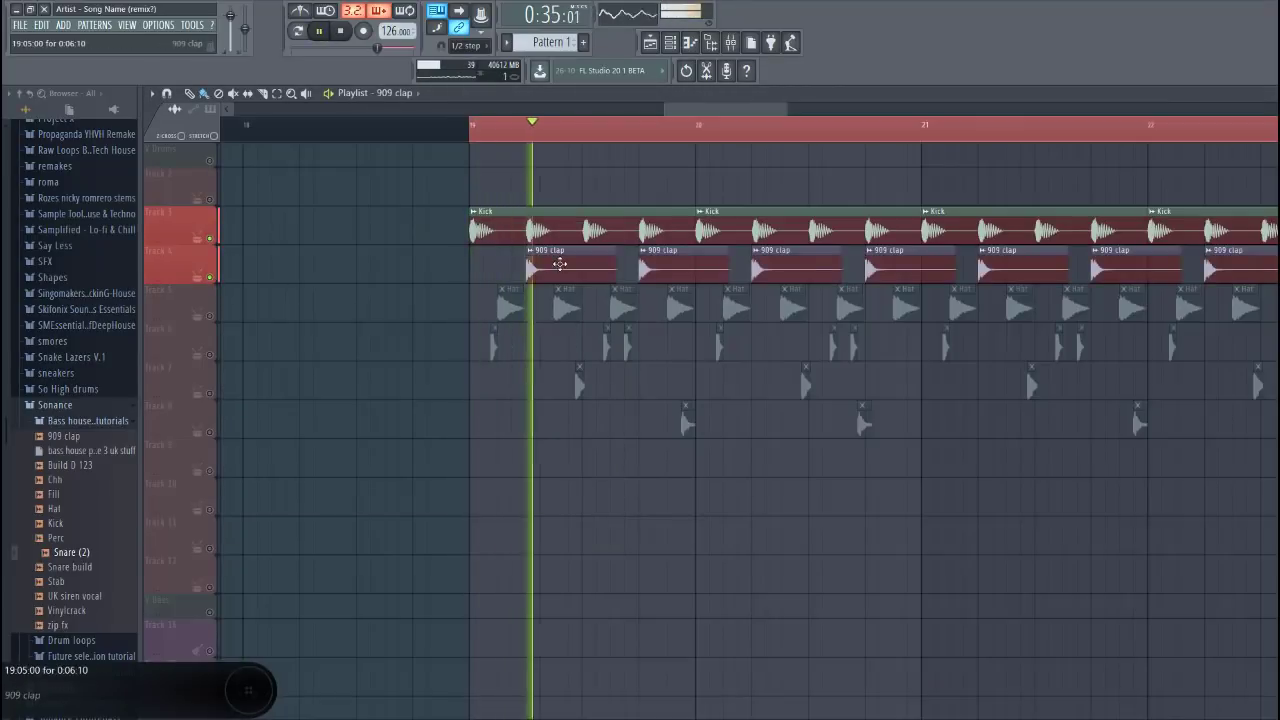
Lower the 909 clap's mixer fader slightly while the kick and clap play, and return to the playlist
{"action": "left_click", "coordinate": [604, 230]}
{"action": "left_click", "coordinate": [731, 43]}
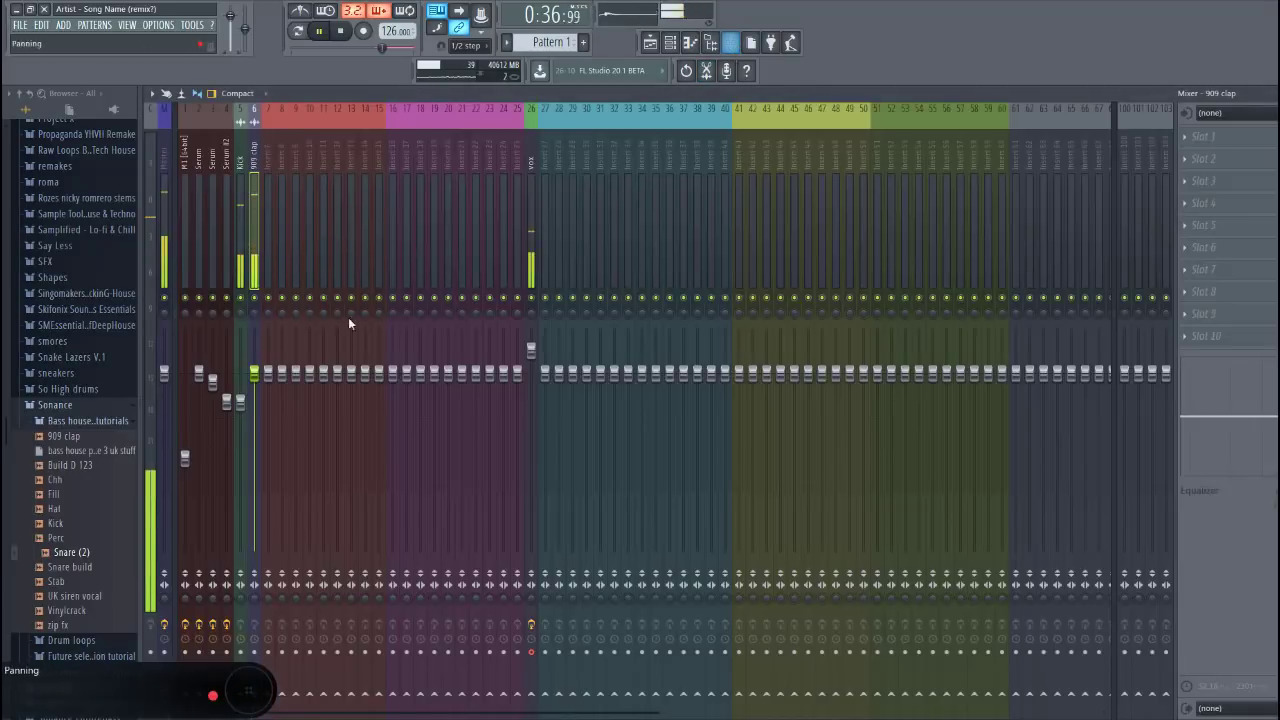
{"action": "left_click_drag", "start_coordinate": [256, 373], "coordinate": [254, 417]}
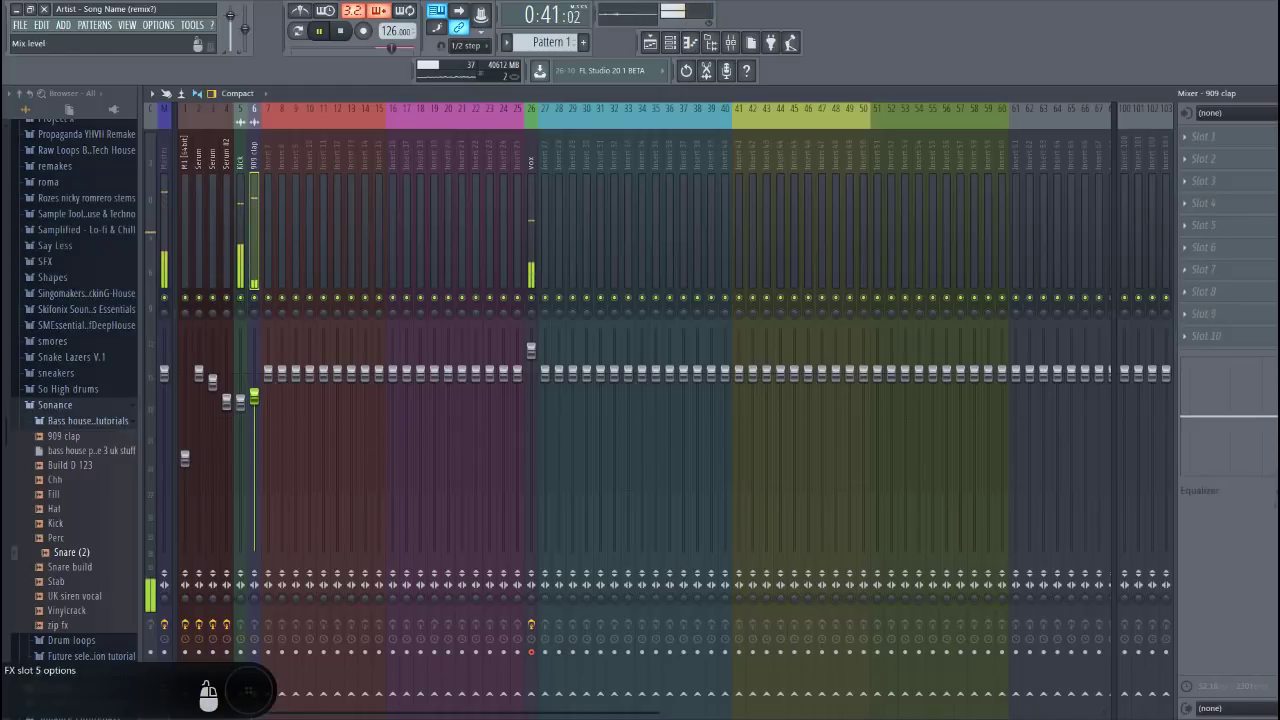
{"action": "left_click", "coordinate": [1231, 142]}
{"action": "left_click", "coordinate": [458, 275]}
{"action": "key", "text": "F9"}
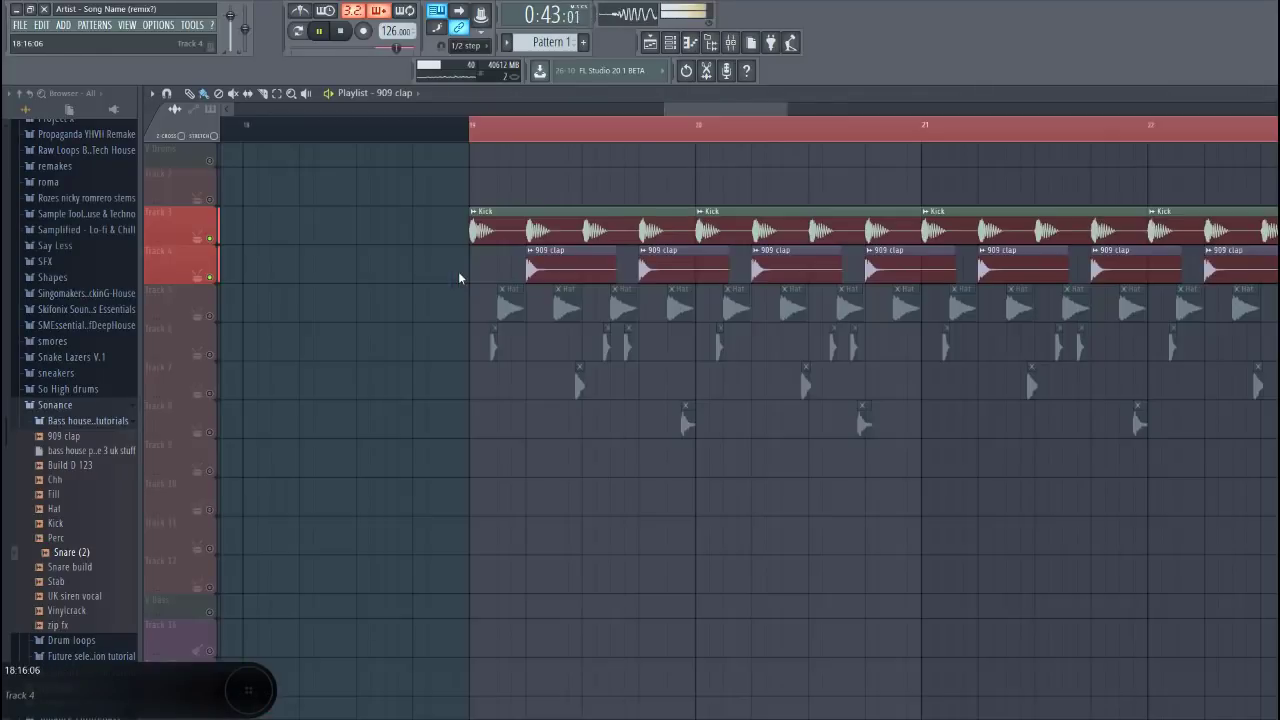
{"action": "key", "text": "space"}
Unmute Track 5 and route the Hat sample to mixer track 7
{"action": "left_click", "coordinate": [210, 316]}
{"action": "double_click", "coordinate": [502, 305]}
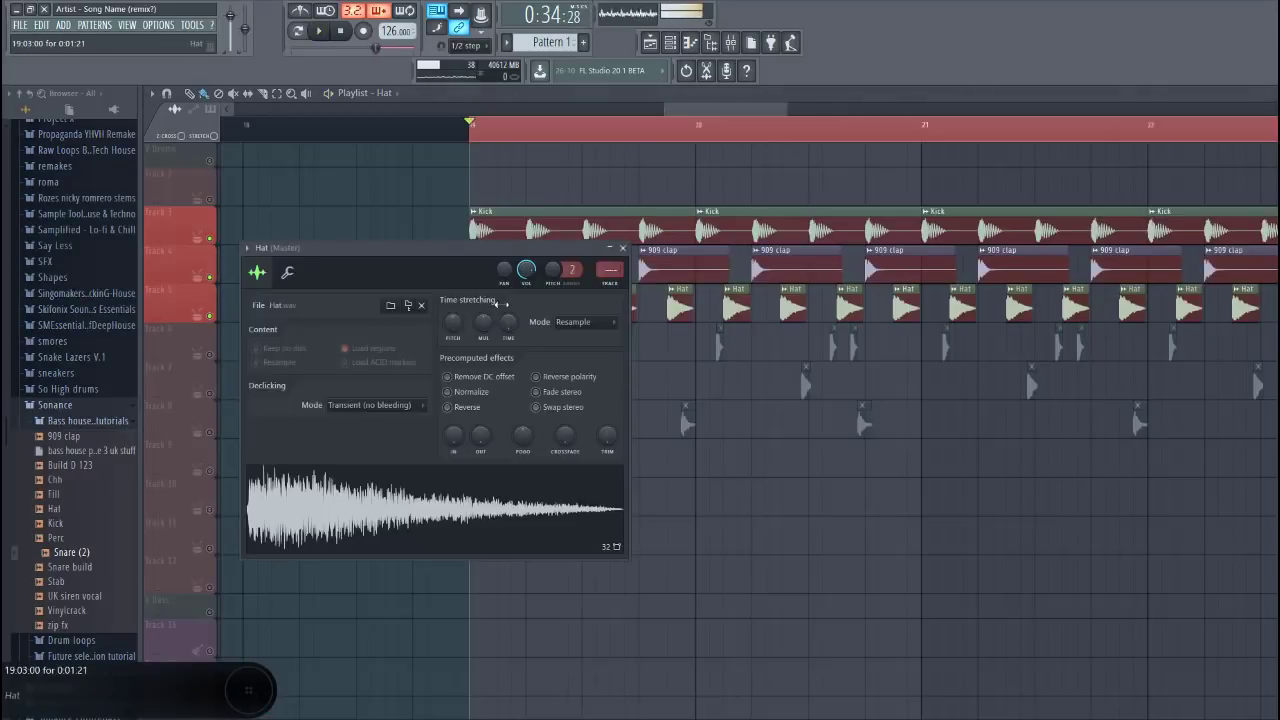
{"action": "key", "text": "Escape"}
{"action": "double_click", "coordinate": [513, 316]}
{"action": "key", "text": "F9"}
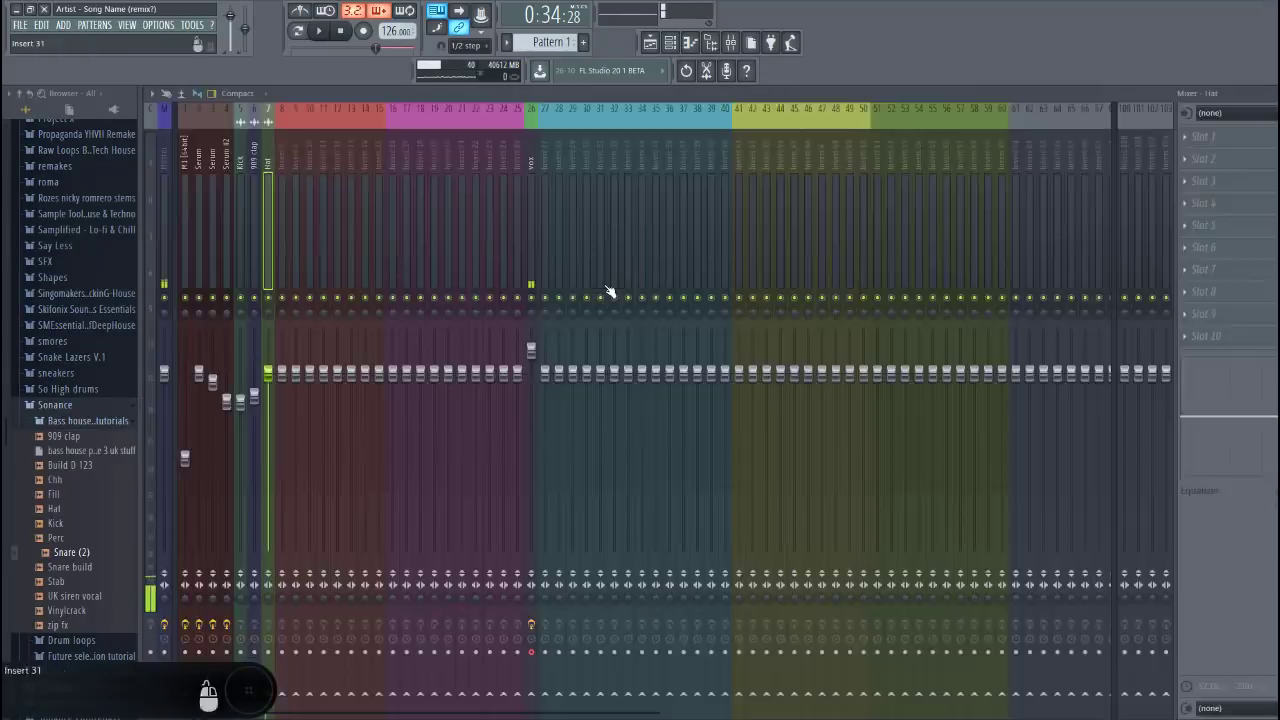
Play the drums and lower the Hat's mixer fader to 81% (-4.4 dB)
{"action": "key", "text": "space"}
{"action": "key", "text": "F9"}
{"action": "left_click", "coordinate": [744, 52]}
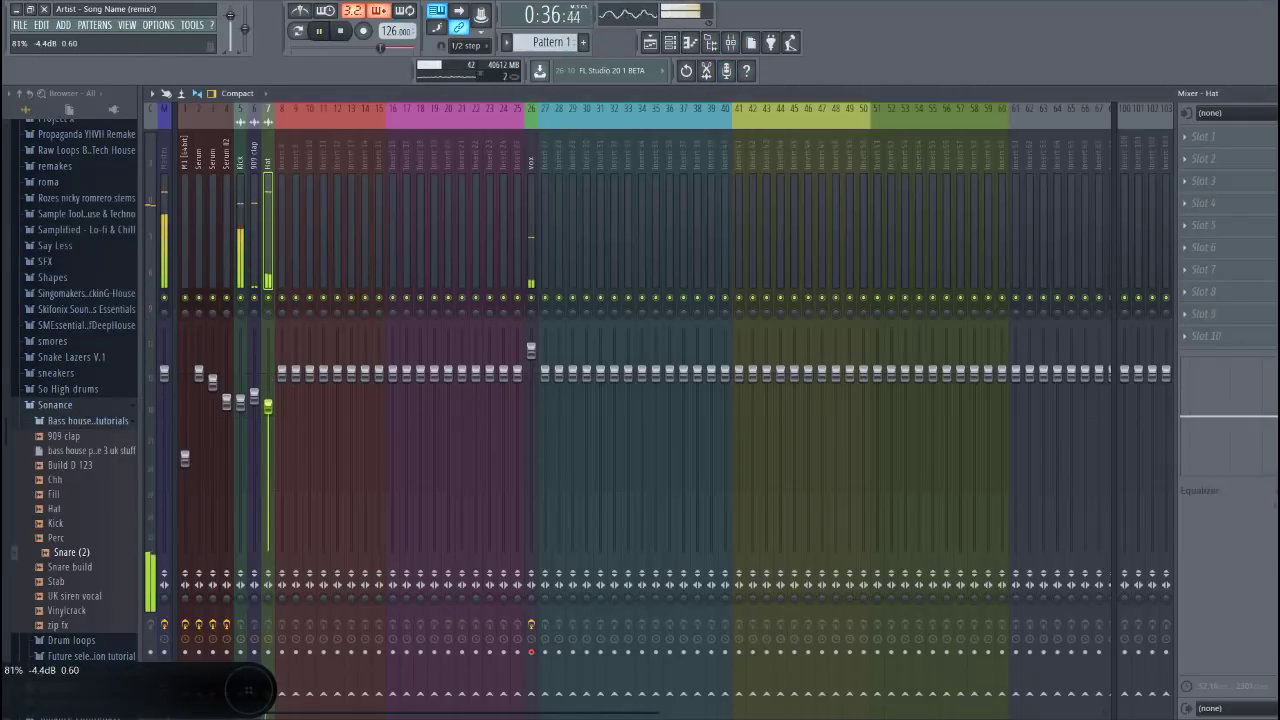
Load FabFilter Pro-Q 2 in the Hat's first effect slot and add an EQ band shaped as a low cut
{"action": "left_click", "coordinate": [1193, 153]}
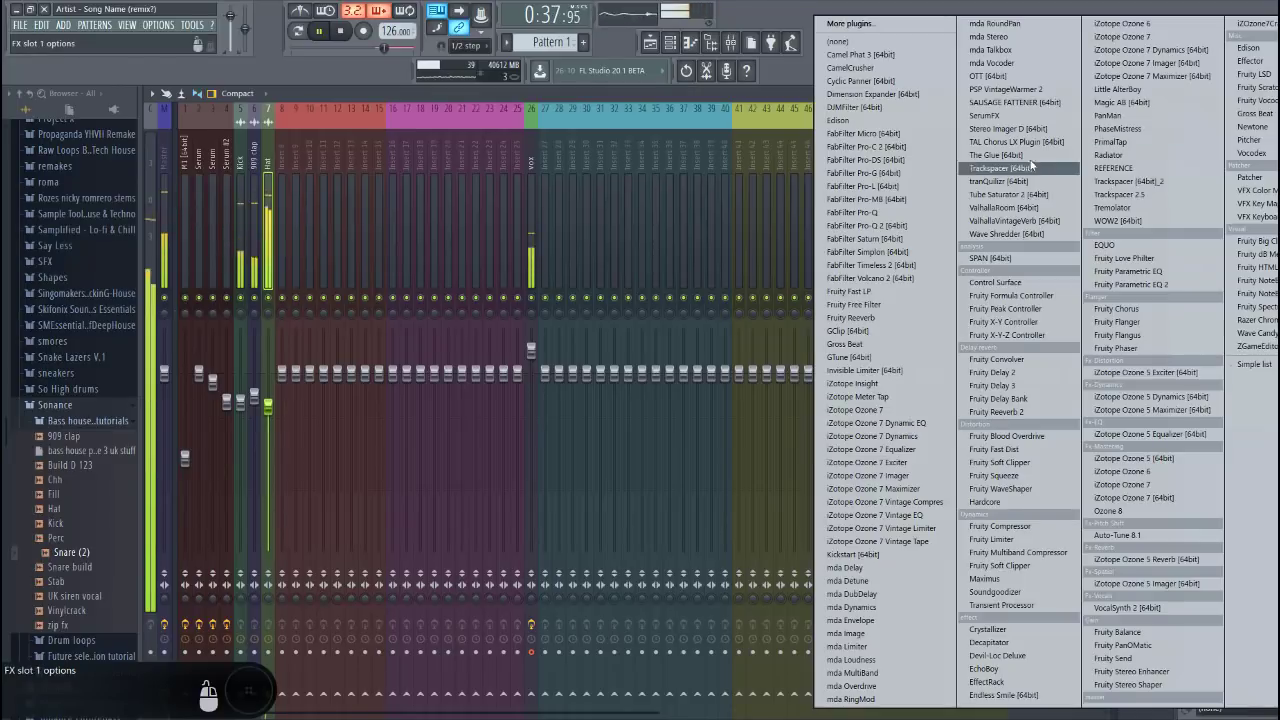
{"action": "left_click", "coordinate": [880, 228]}
{"action": "right_click", "coordinate": [431, 304]}
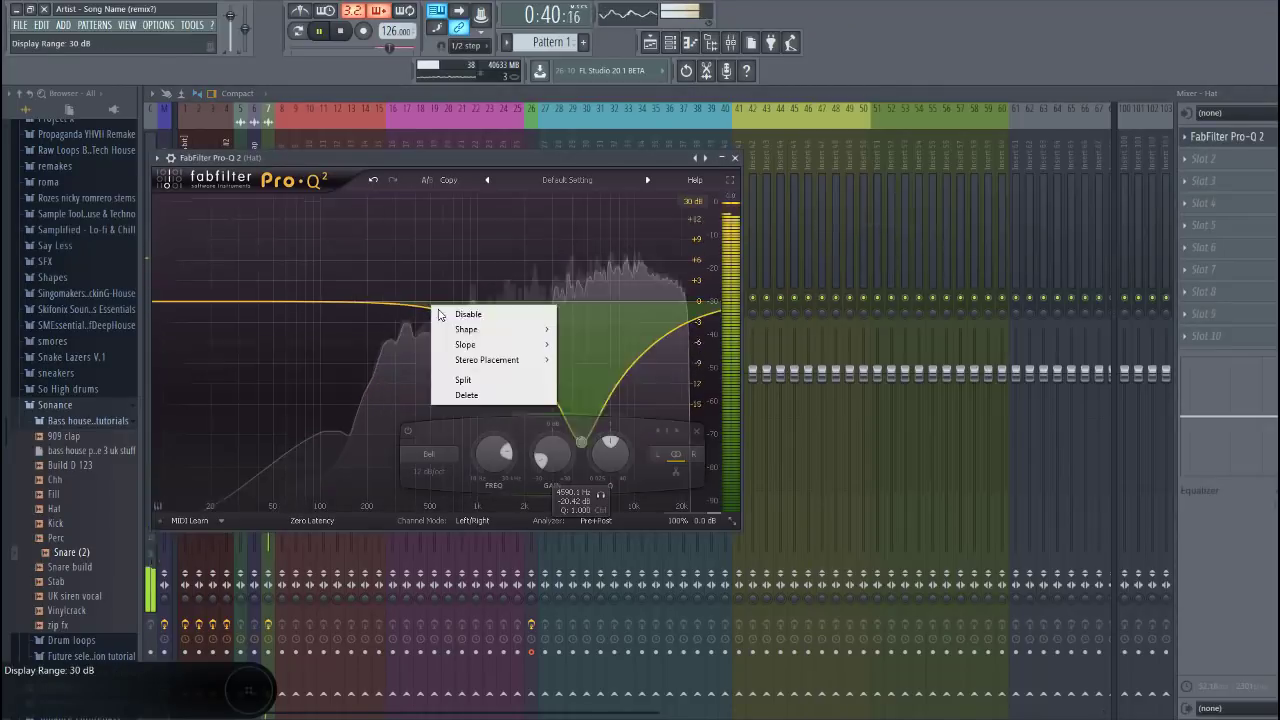
{"action": "mouse_move", "coordinate": [479, 331]}
{"action": "left_click", "coordinate": [580, 359]}
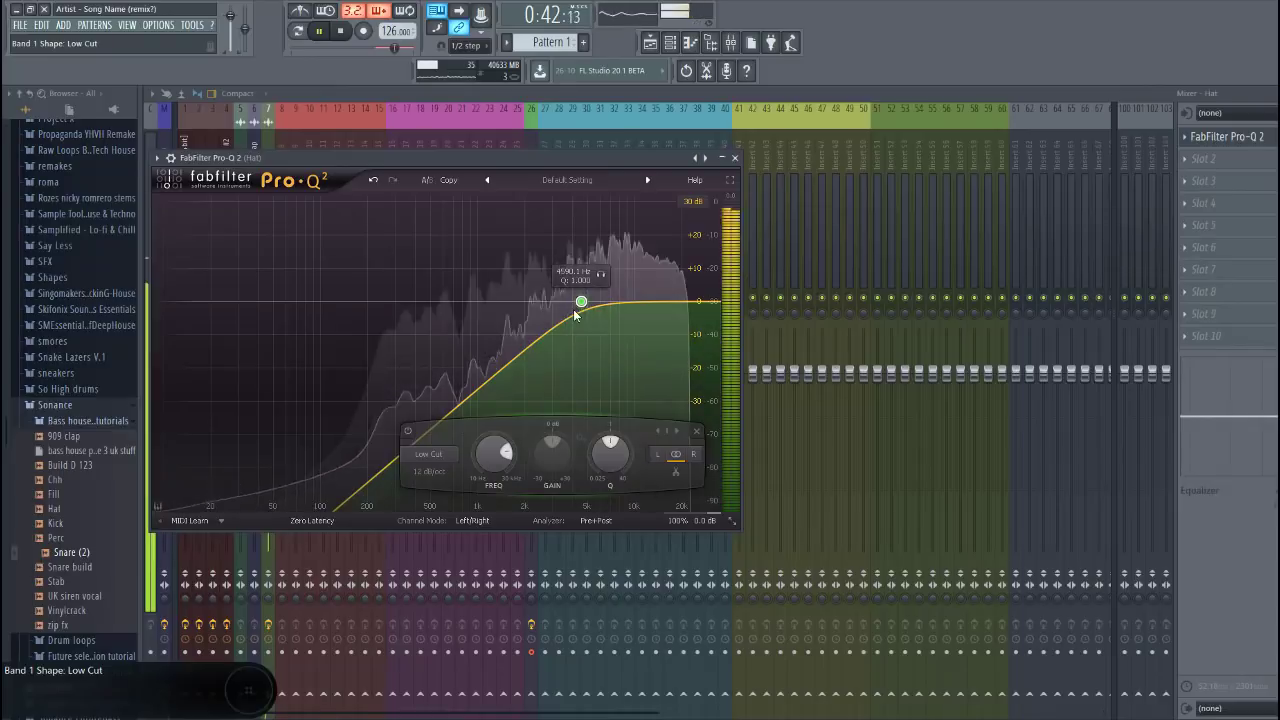
Set the low cut to about 878 Hz at 48 dB/oct with Q 1.108 and add a 2.5 dB bell boost at about 11.4 kHz
{"action": "left_click_drag", "start_coordinate": [580, 303], "coordinate": [470, 301]}
{"action": "scroll", "coordinate": [536, 305], "scroll_direction": "up", "scroll_amount": 1}
{"action": "scroll", "coordinate": [447, 305], "scroll_direction": "up", "scroll_amount": 2}
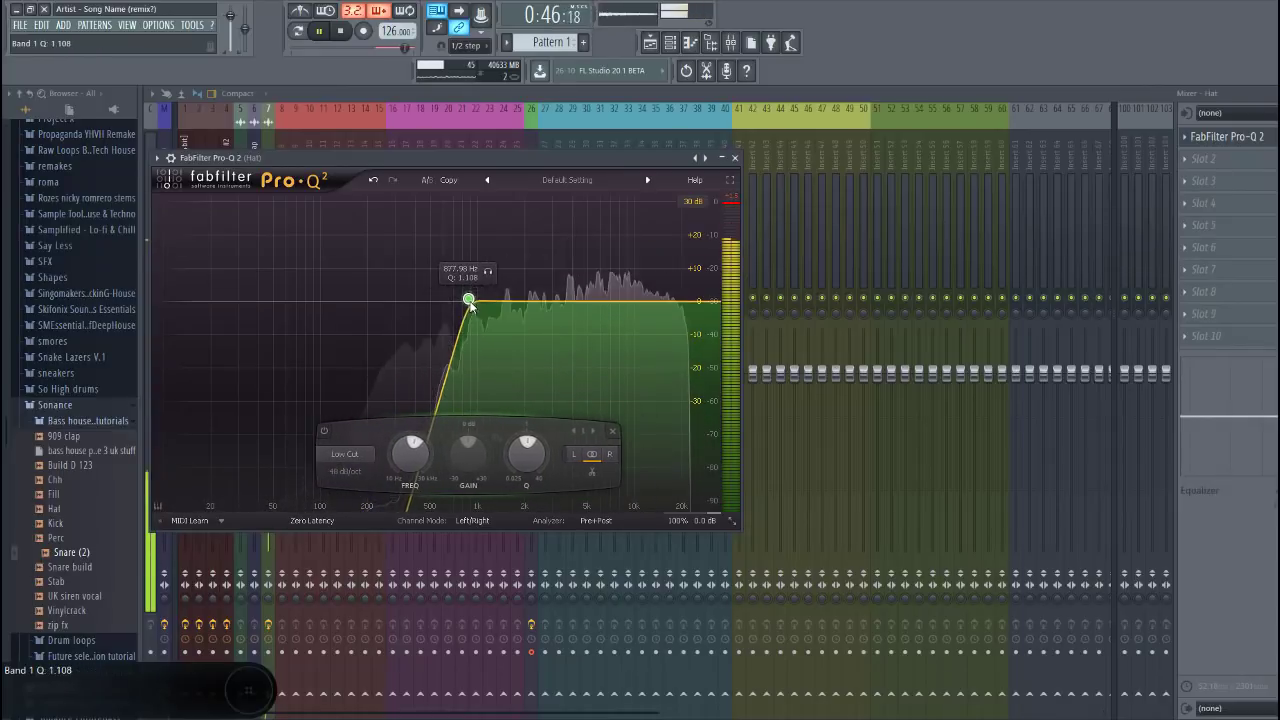
{"action": "left_click_drag", "start_coordinate": [618, 302], "coordinate": [644, 293]}
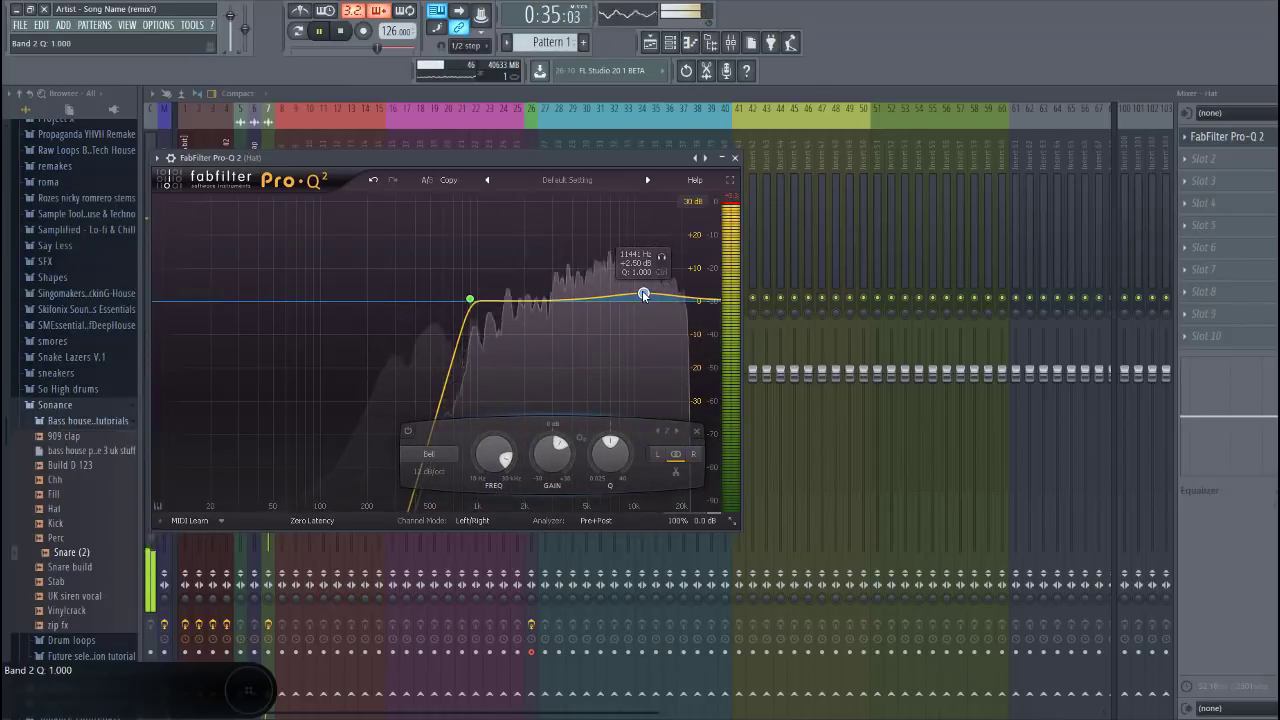
Add Fruity Stereo Enhancer in the Hat's second effect slot with a phase offset of 1.3 ms right and close the plugin windows
{"action": "left_click", "coordinate": [1188, 163]}
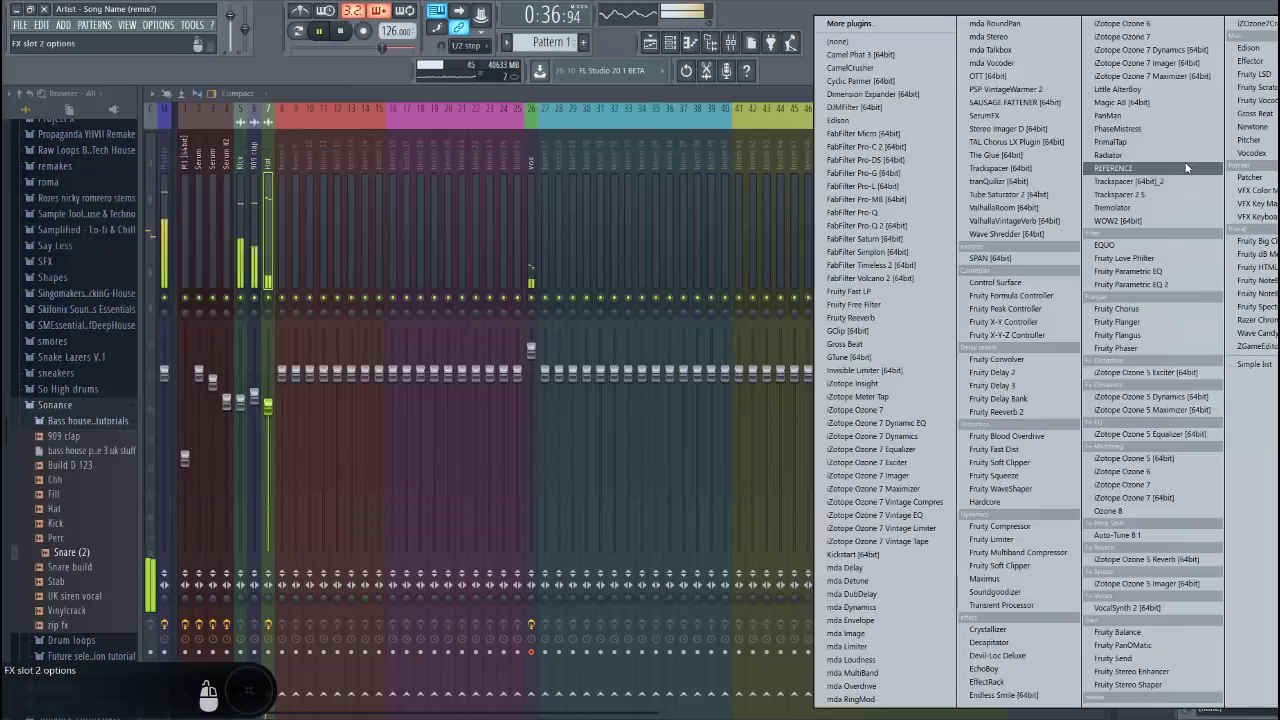
{"action": "left_click", "coordinate": [1131, 671]}
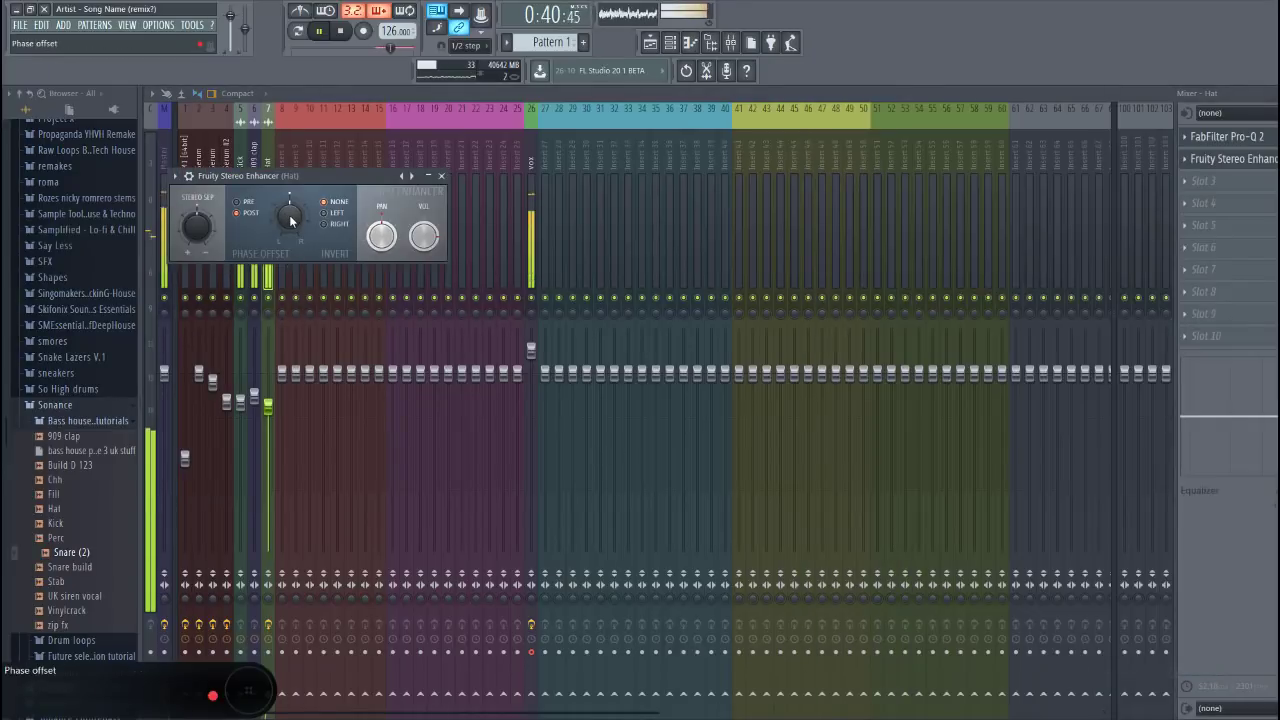
{"action": "key", "text": "Escape"}
{"action": "key", "text": "Escape"}
{"action": "key", "text": "Escape"}
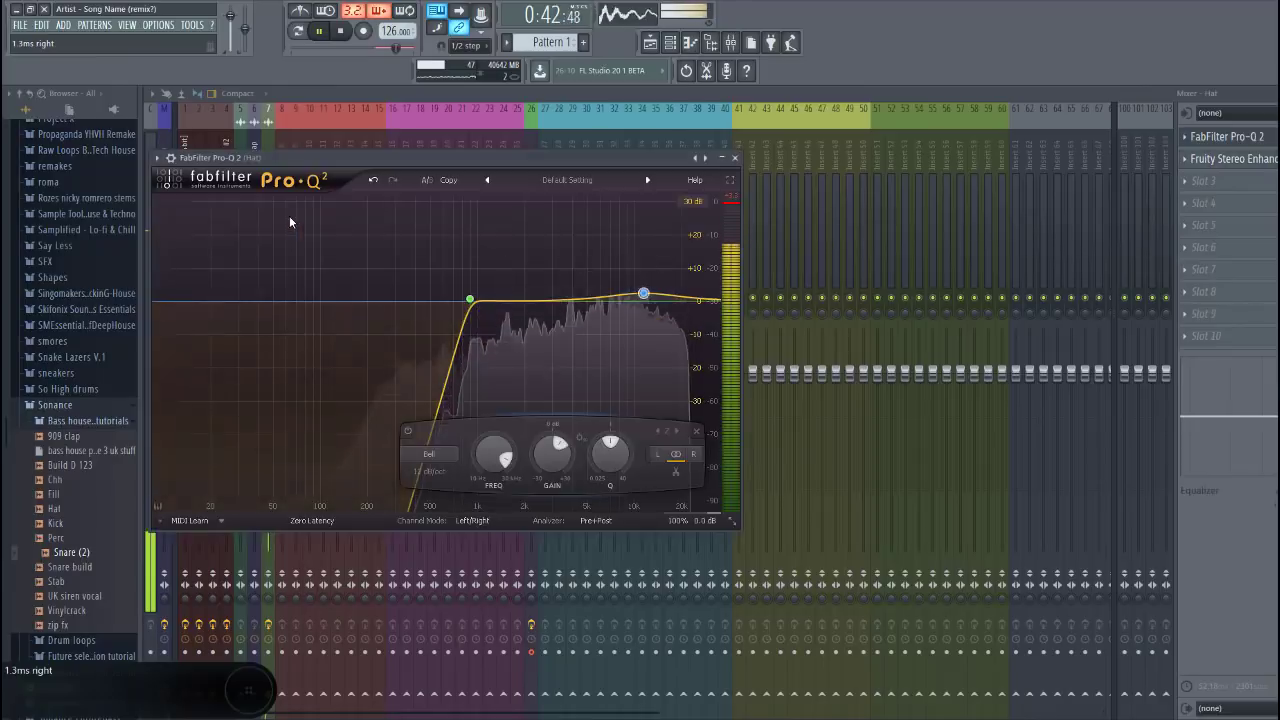
{"action": "key", "text": "Escape"}
Unmute Track 6 and open the Chh sample's channel settings with playback running from bar 19
{"action": "left_click", "coordinate": [210, 355]}
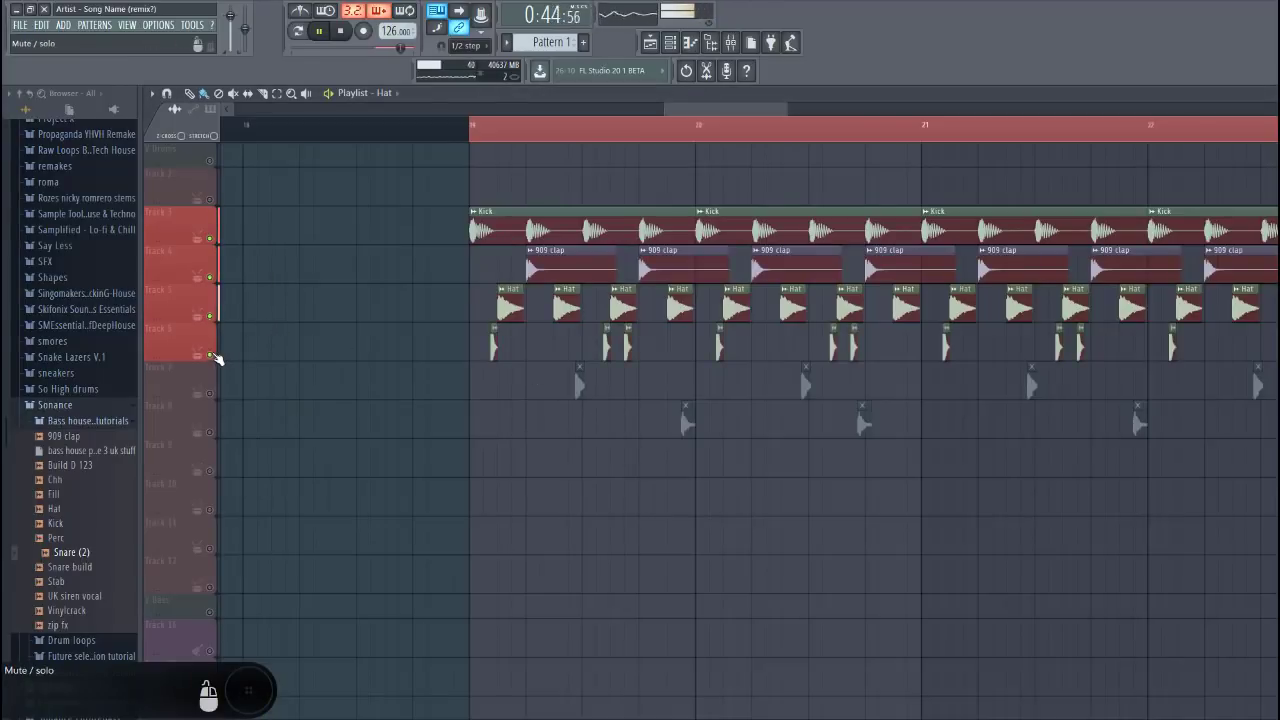
{"action": "left_click", "coordinate": [469, 121]}
{"action": "double_click", "coordinate": [494, 346]}
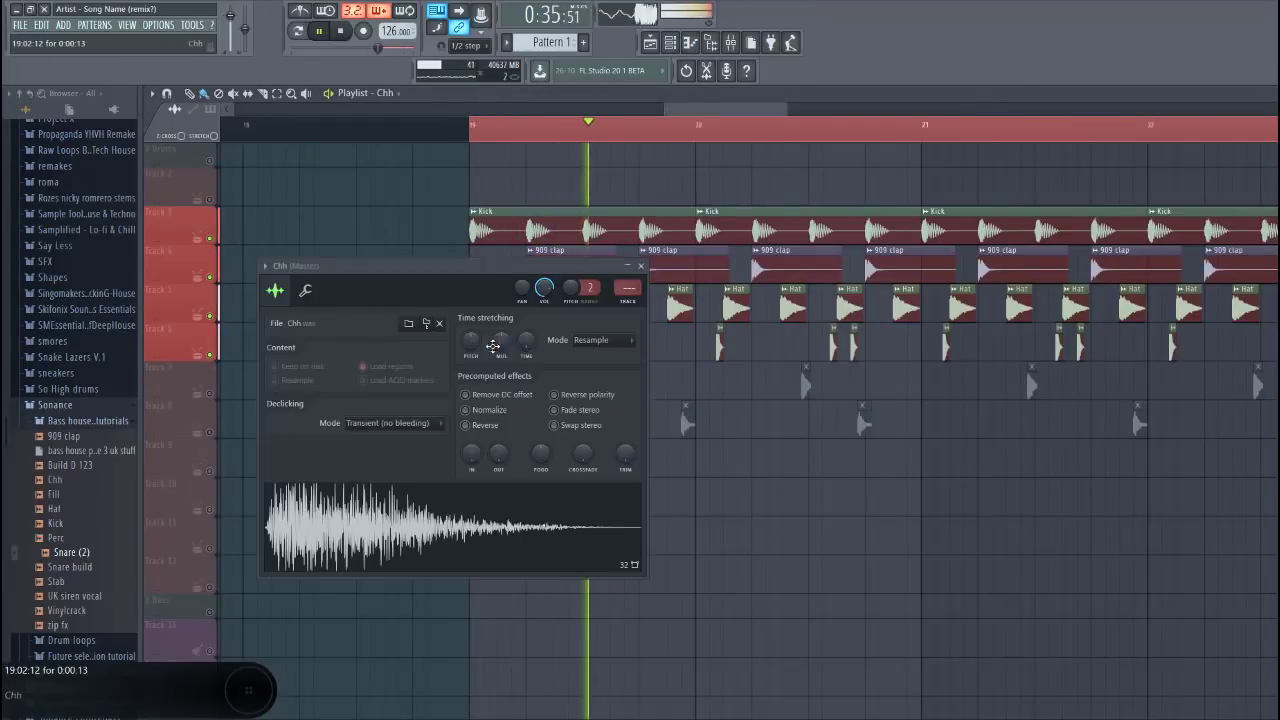
Route the Chh sample to mixer track 8 and lower its fader below the Hat's level
{"action": "key", "text": "F9"}
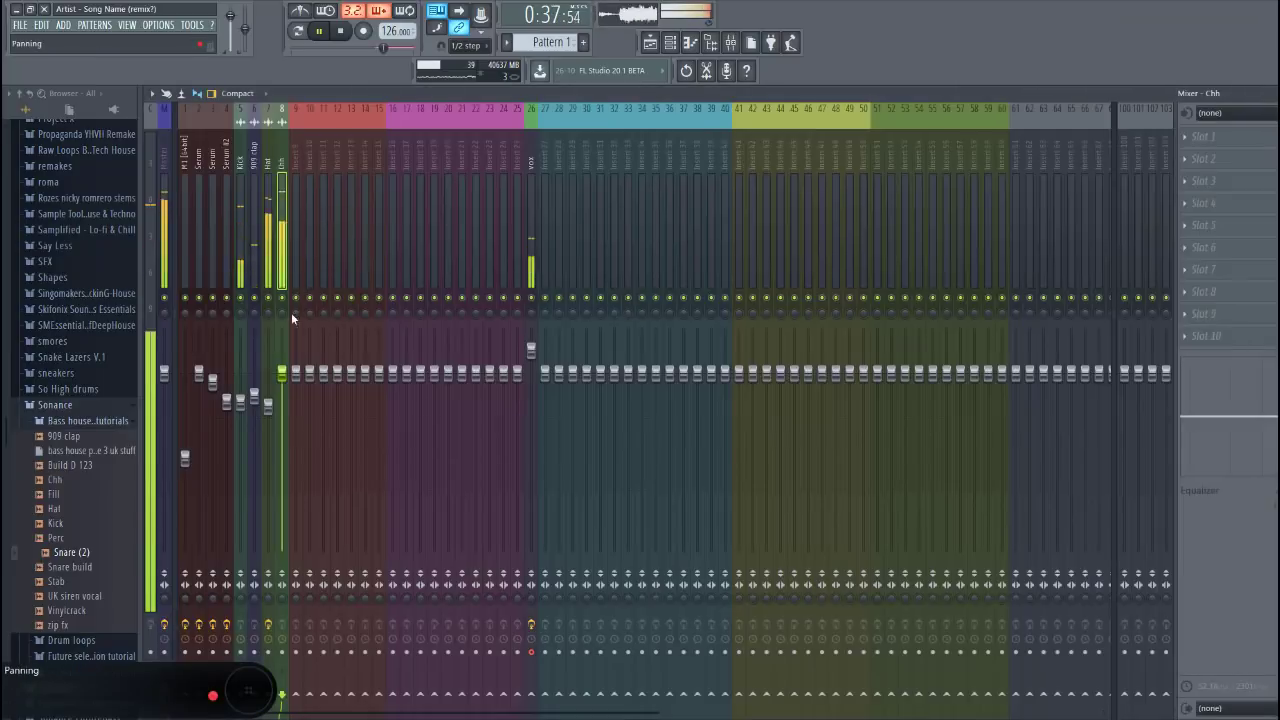
{"action": "left_click_drag", "start_coordinate": [281, 373], "coordinate": [281, 432]}
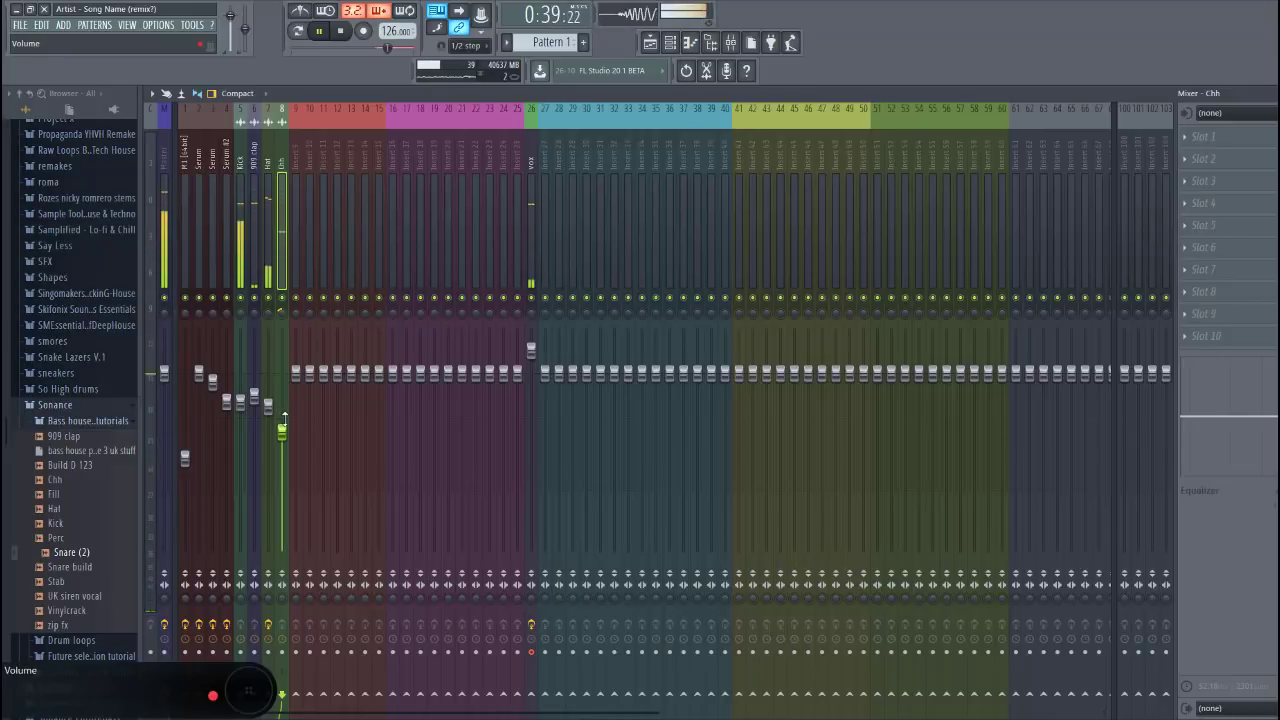
{"action": "left_click_drag", "start_coordinate": [284, 421], "coordinate": [284, 430]}
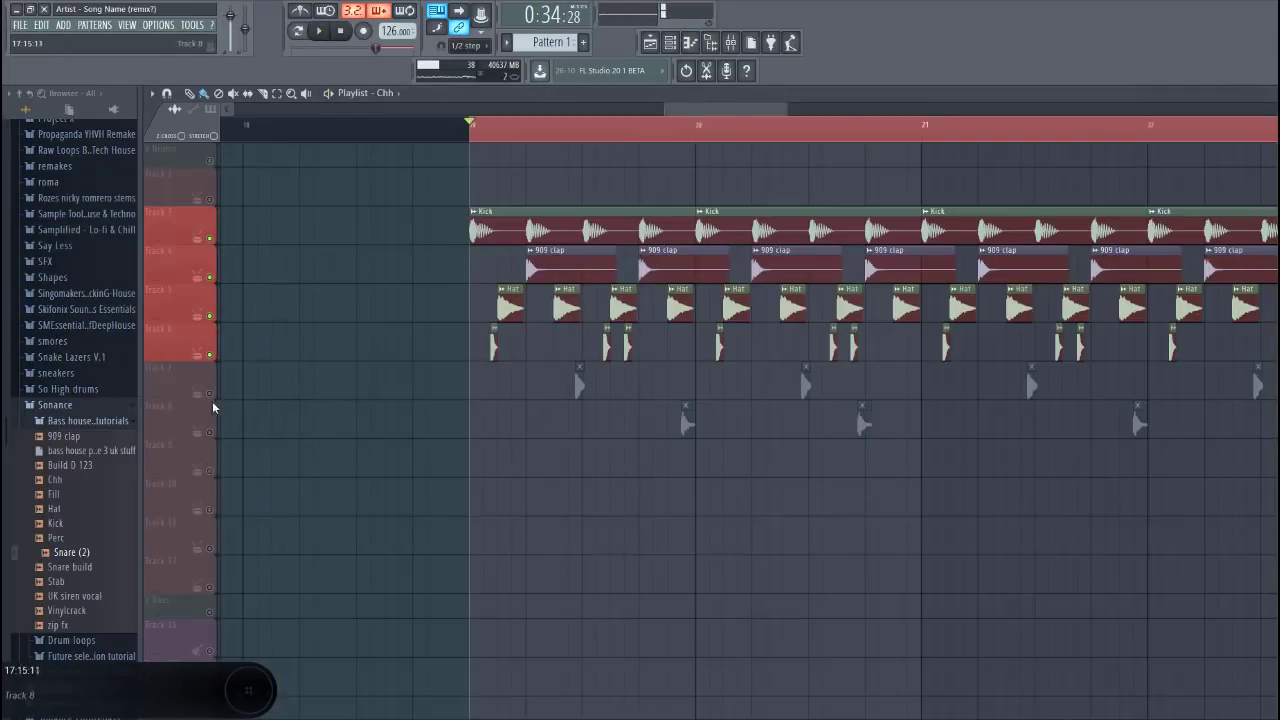
Unmute Track 7 and Track 8 in the playlist and adjust the panning of the Perc sample
{"action": "left_click", "coordinate": [209, 393]}
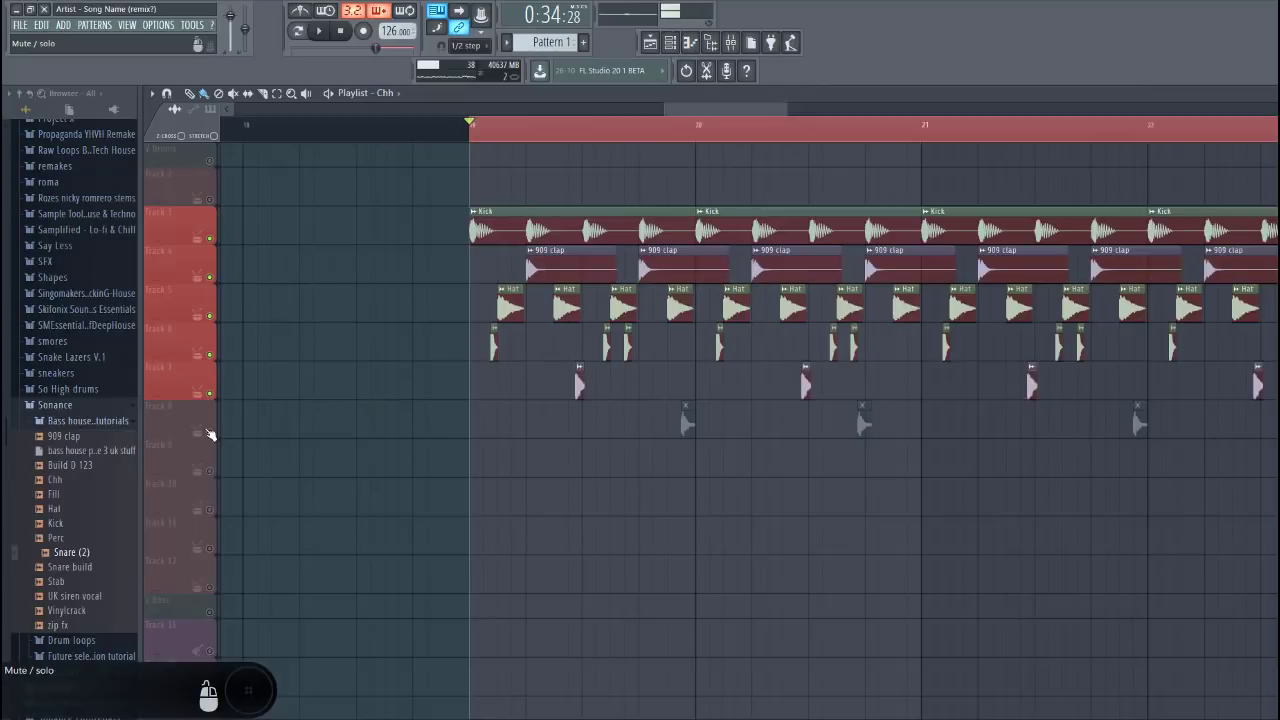
{"action": "left_click", "coordinate": [209, 432]}
{"action": "double_click", "coordinate": [580, 390]}
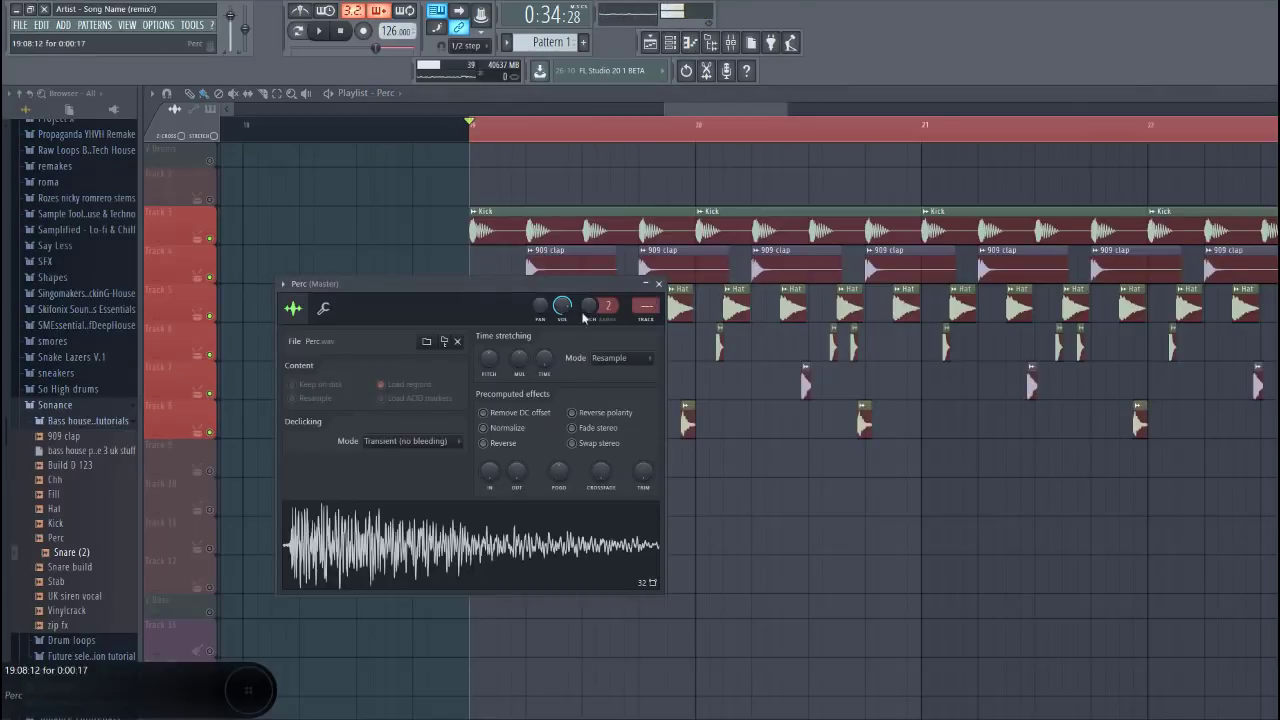
{"action": "left_click_drag", "start_coordinate": [541, 307], "coordinate": [541, 305]}
Route the Snare (2) sample to mixer track 9 and assign the Perc sample to the same track
{"action": "double_click", "coordinate": [684, 422]}
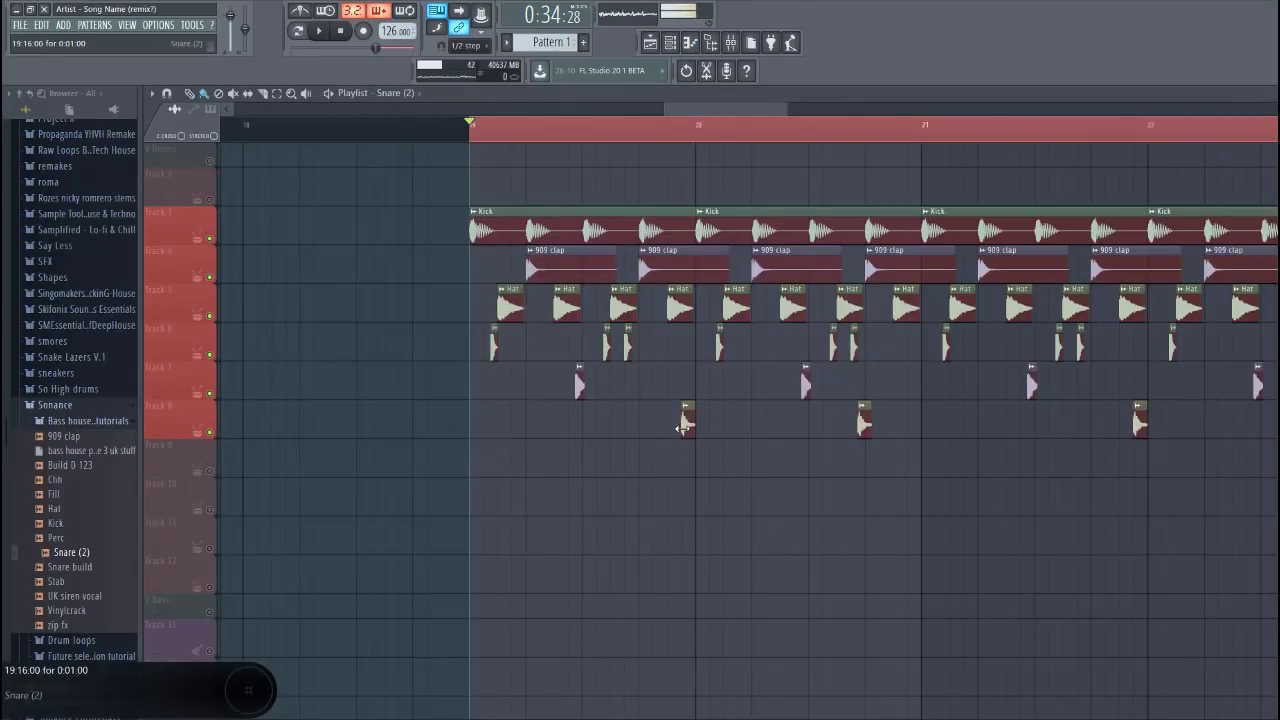
{"action": "key", "text": "ctrl+l"}
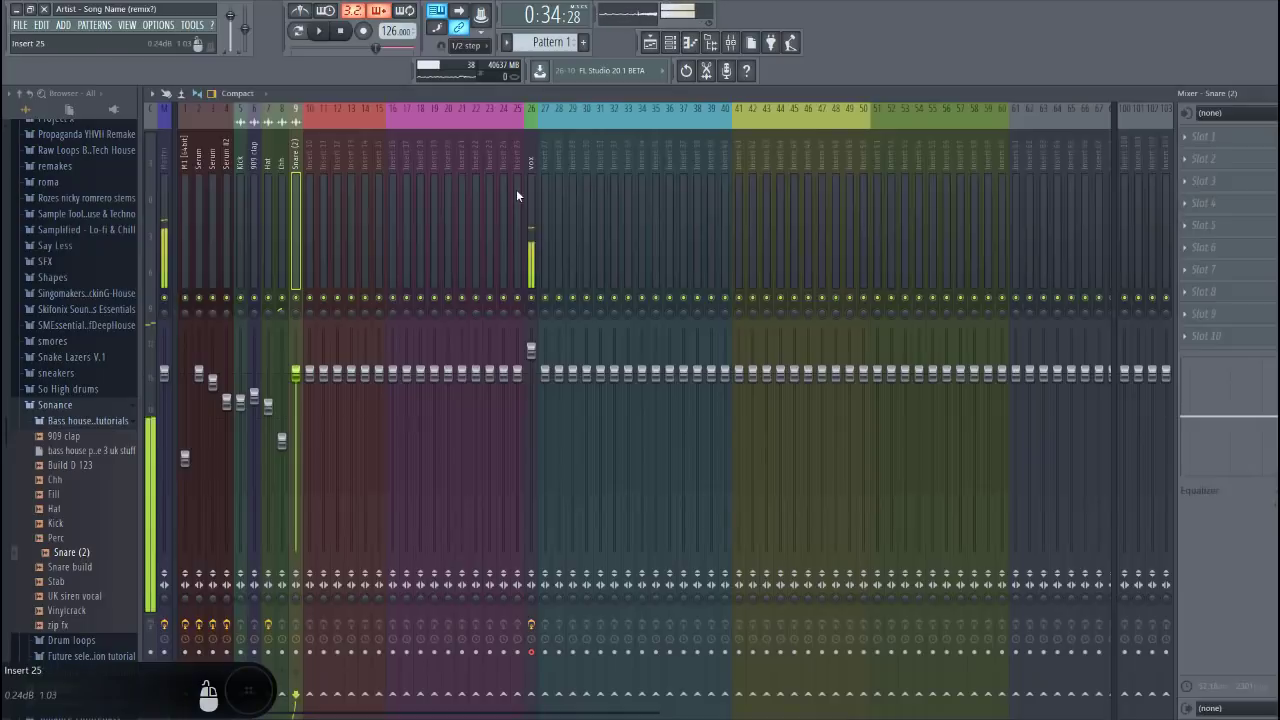
{"action": "key", "text": "F9"}
{"action": "double_click", "coordinate": [580, 384]}
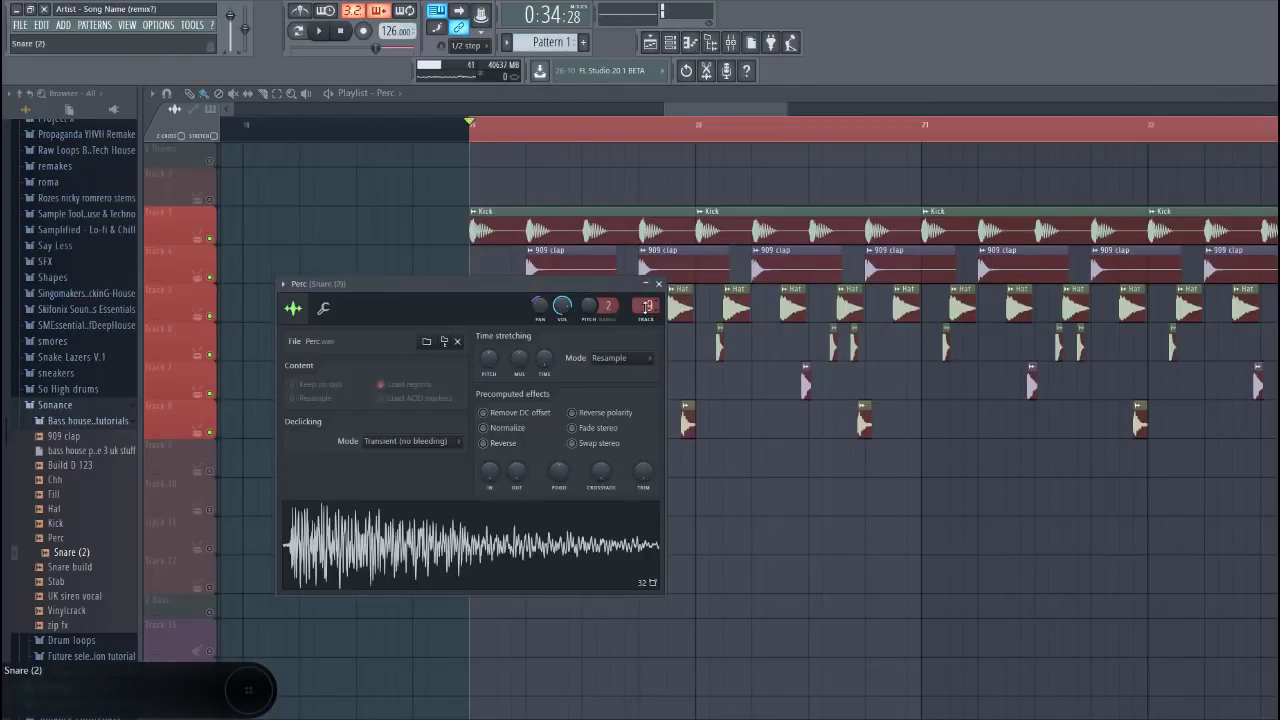
Lower the Snare (2) mixer fader to just below the Chh's level during playback
{"action": "key", "text": "F9"}
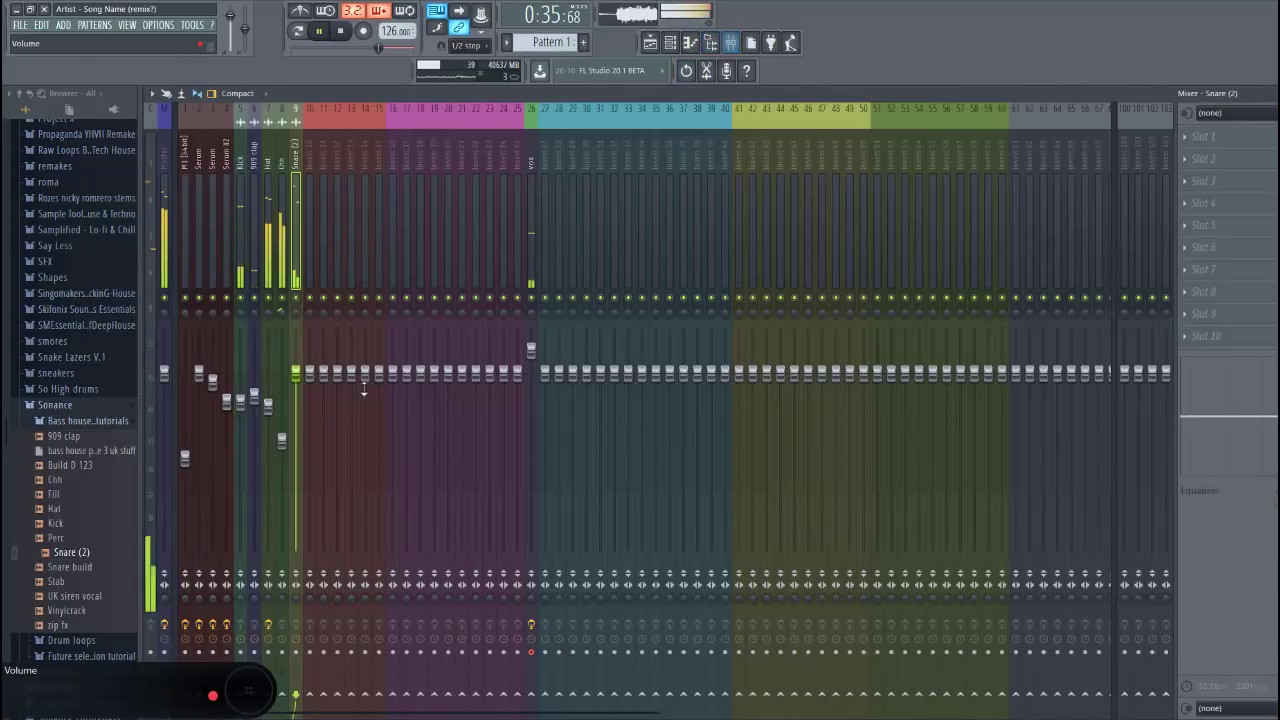
{"action": "left_click_drag", "start_coordinate": [302, 374], "coordinate": [298, 426]}
{"action": "key", "text": "space"}
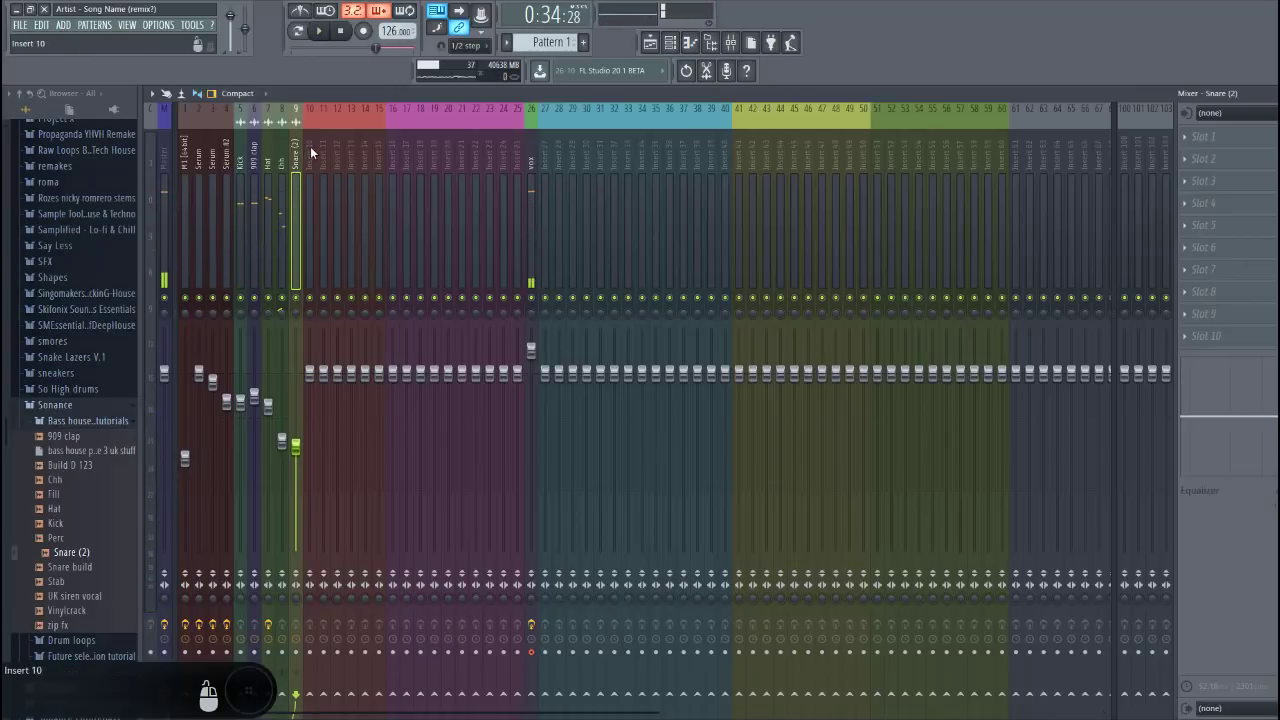
Rename mixer track 10 as drum buss
{"action": "left_click", "coordinate": [310, 146]}
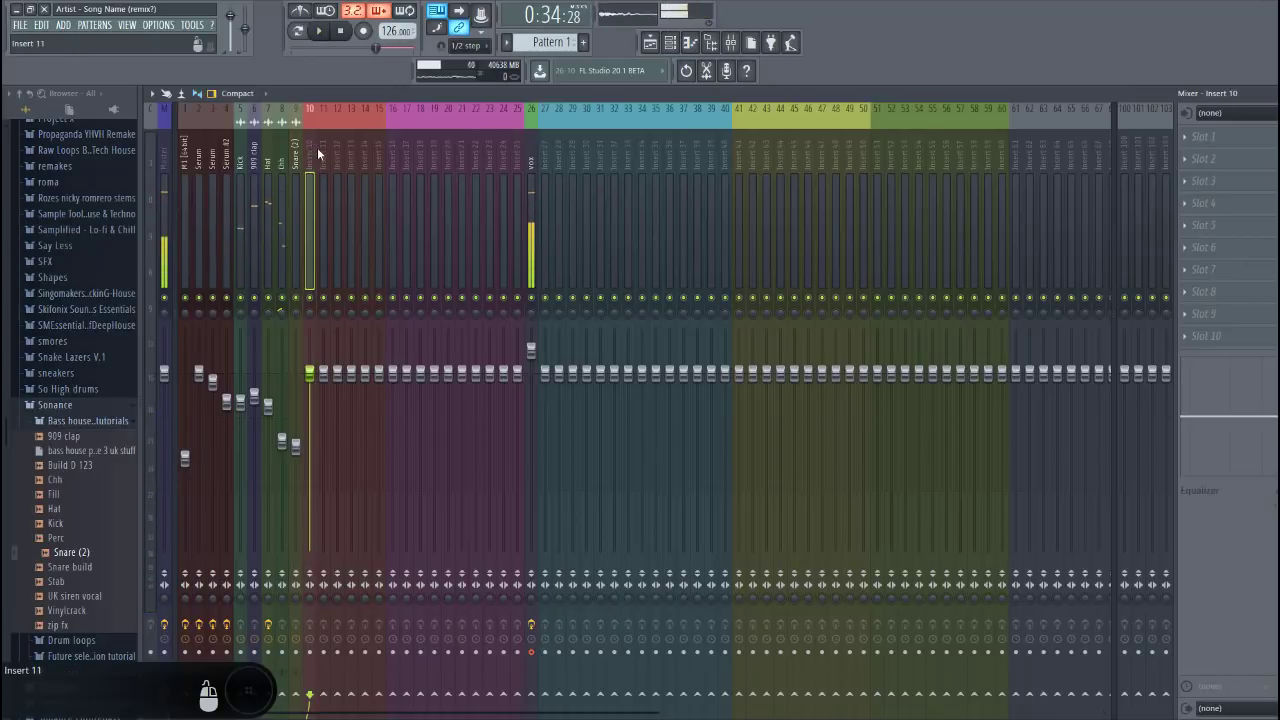
{"action": "right_click", "coordinate": [311, 104]}
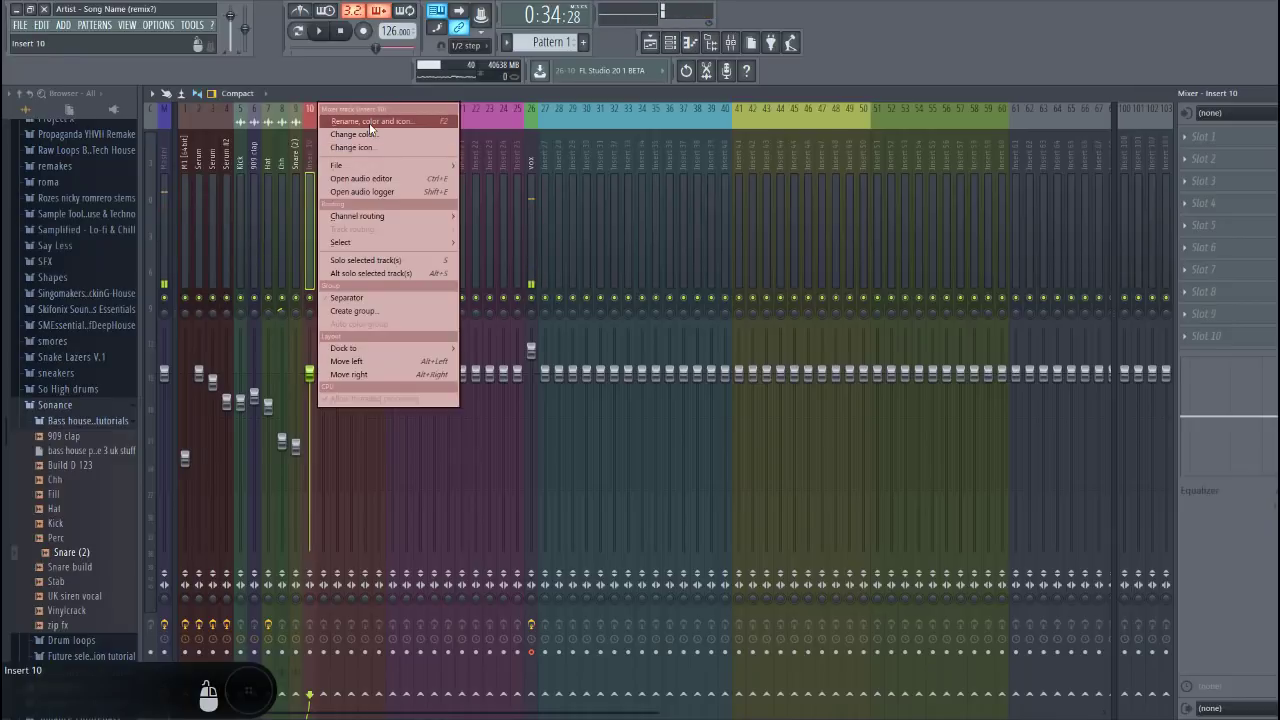
{"action": "left_click", "coordinate": [395, 121]}
{"action": "type", "text": "dr"}
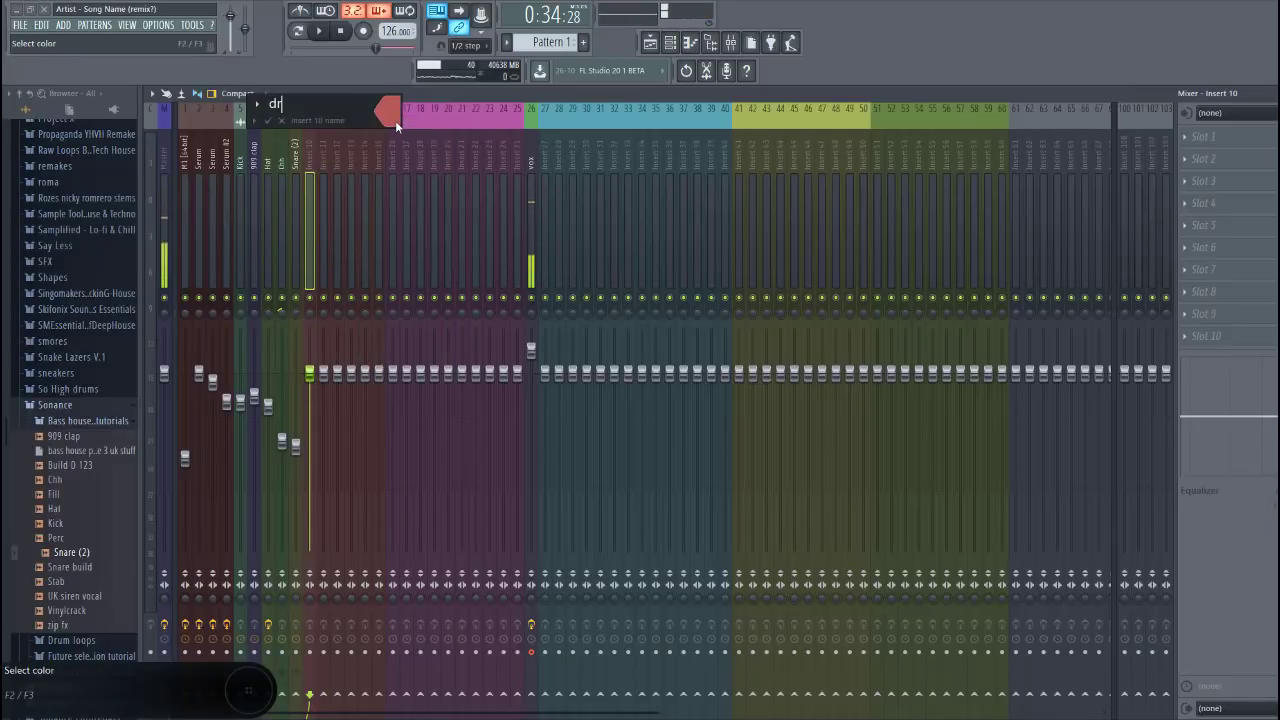
{"action": "type", "text": "um buss"}
{"action": "key", "text": "Return"}
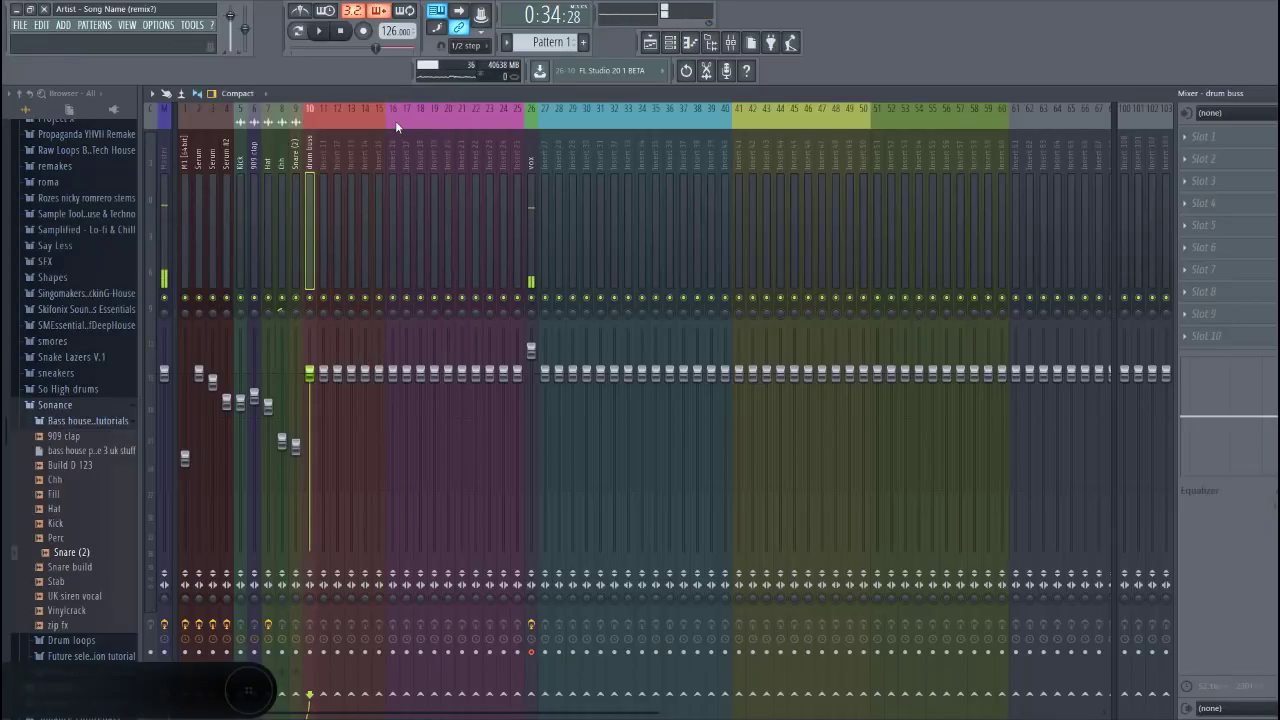
Route the 909 clap, Hat, Chh and Snare (2) mixer tracks together to the drum buss track
{"action": "left_click", "coordinate": [253, 160]}
{"action": "left_click", "coordinate": [269, 161], "text": "ctrl+shift"}
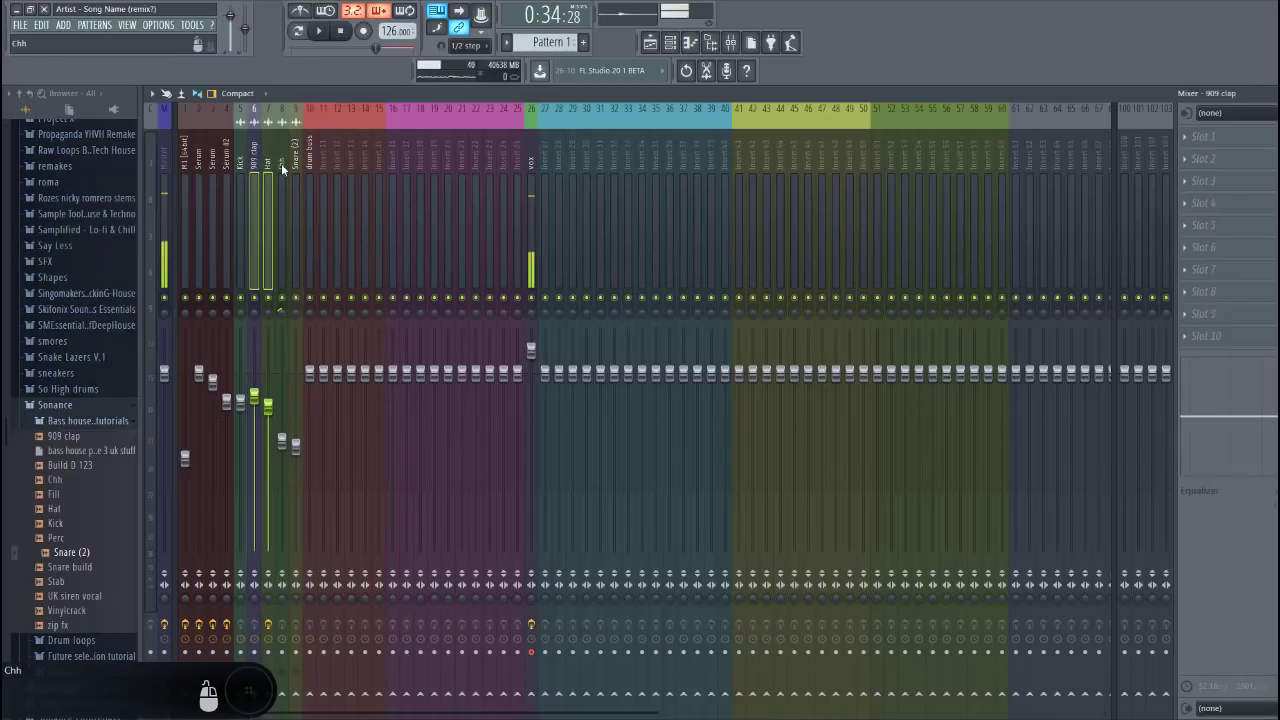
{"action": "left_click", "coordinate": [282, 163], "text": "ctrl+shift"}
{"action": "left_click", "coordinate": [294, 160], "text": "ctrl+shift"}
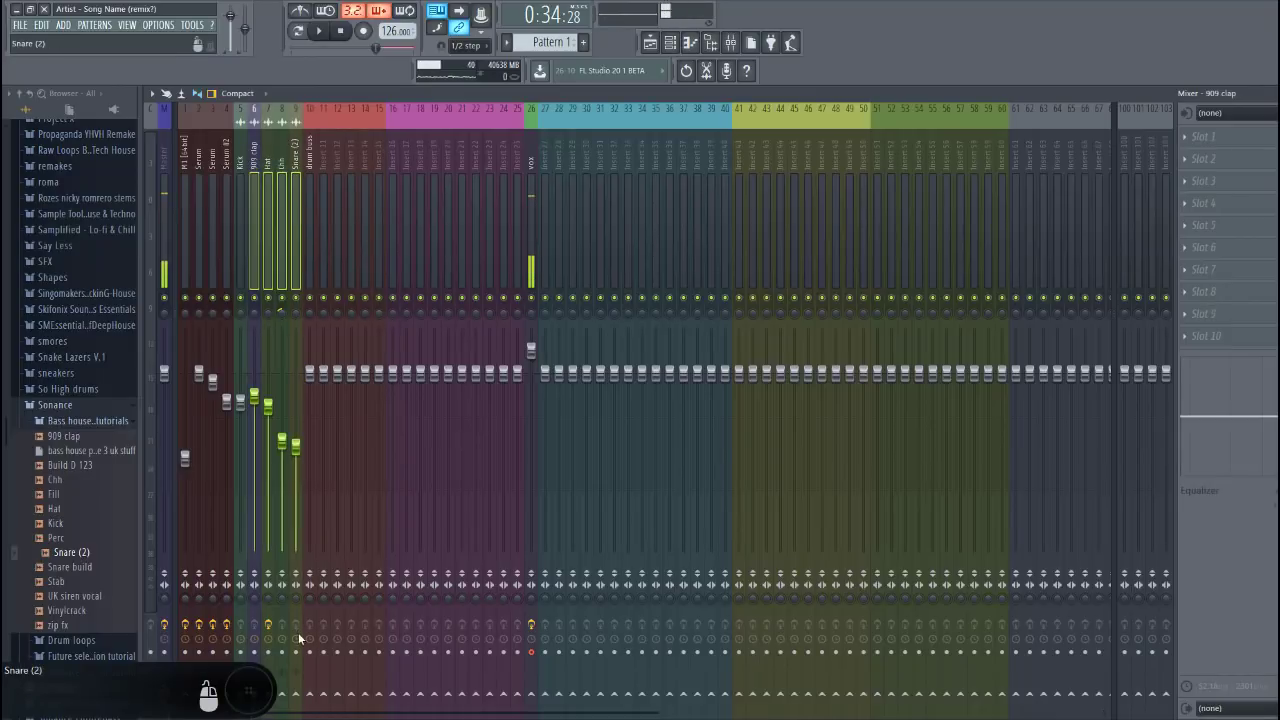
{"action": "right_click", "coordinate": [318, 697]}
{"action": "left_click", "coordinate": [345, 666]}
Add ValhallaRoom in the drum buss track's first effect slot with the drums playing
{"action": "left_click", "coordinate": [311, 160]}
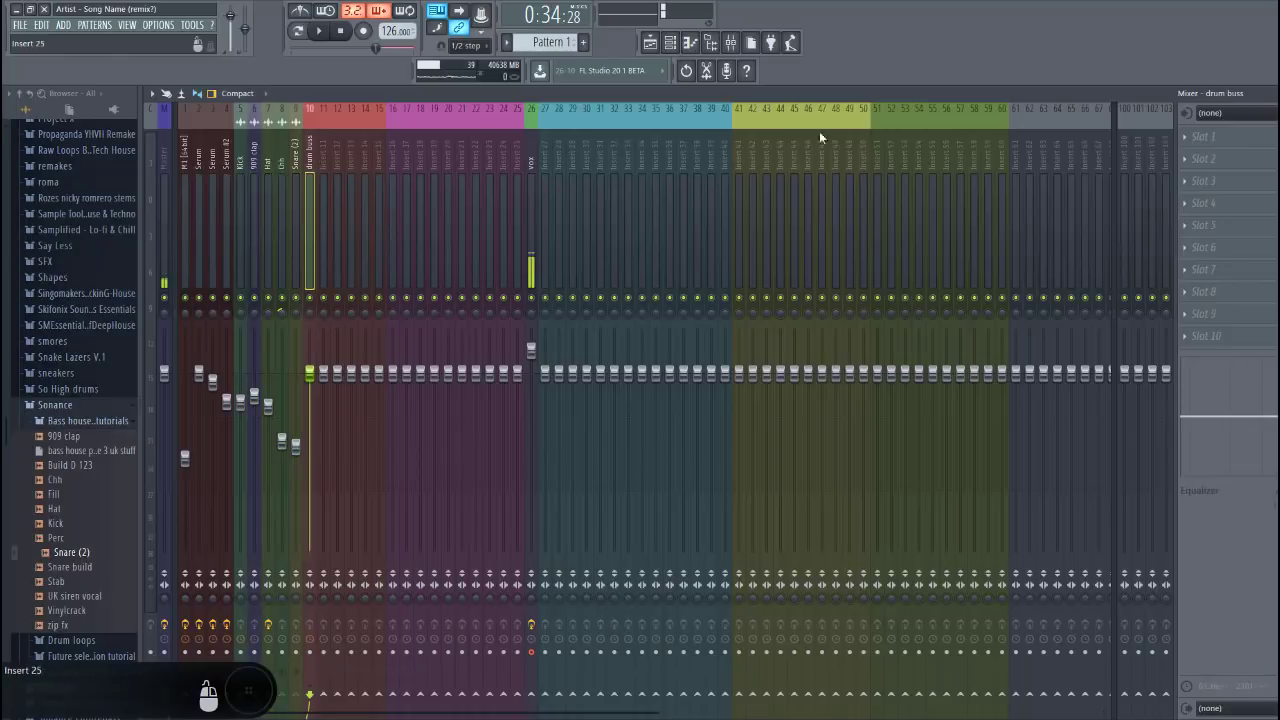
{"action": "left_click", "coordinate": [1244, 145]}
{"action": "left_click", "coordinate": [647, 94]}
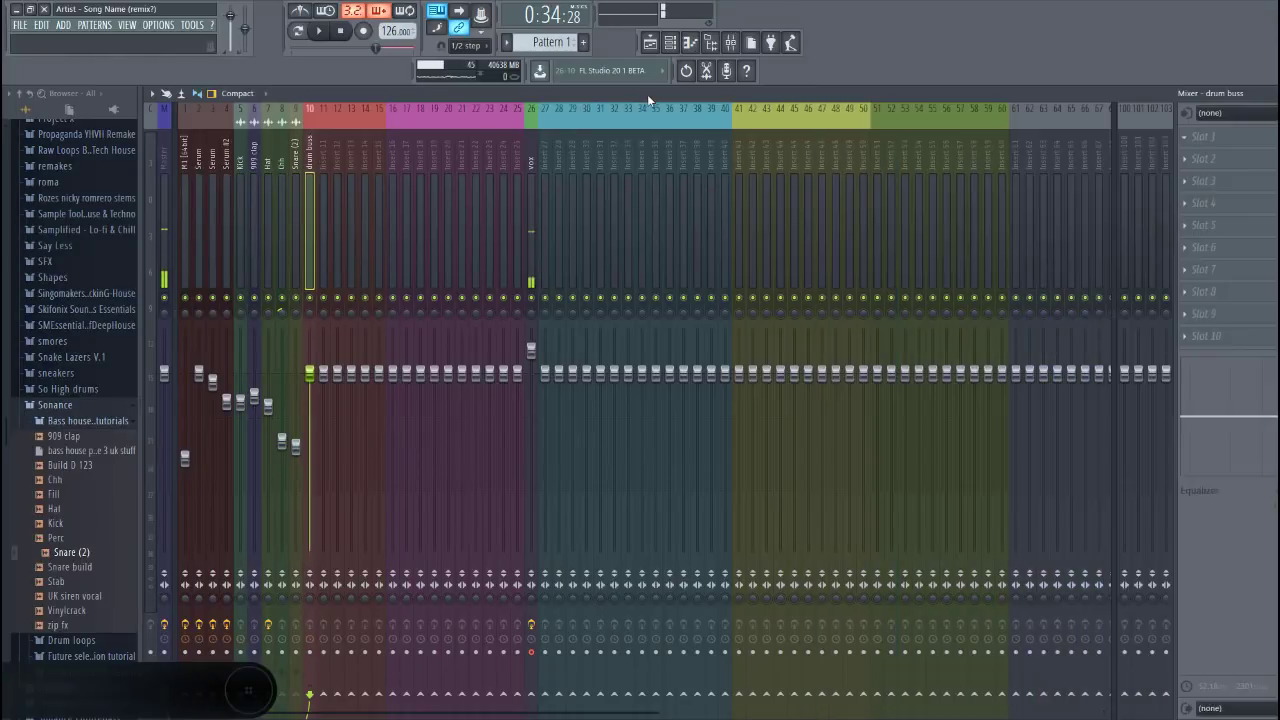
{"action": "key", "text": "space"}
{"action": "left_click", "coordinate": [1207, 137]}
{"action": "left_click", "coordinate": [1034, 205]}
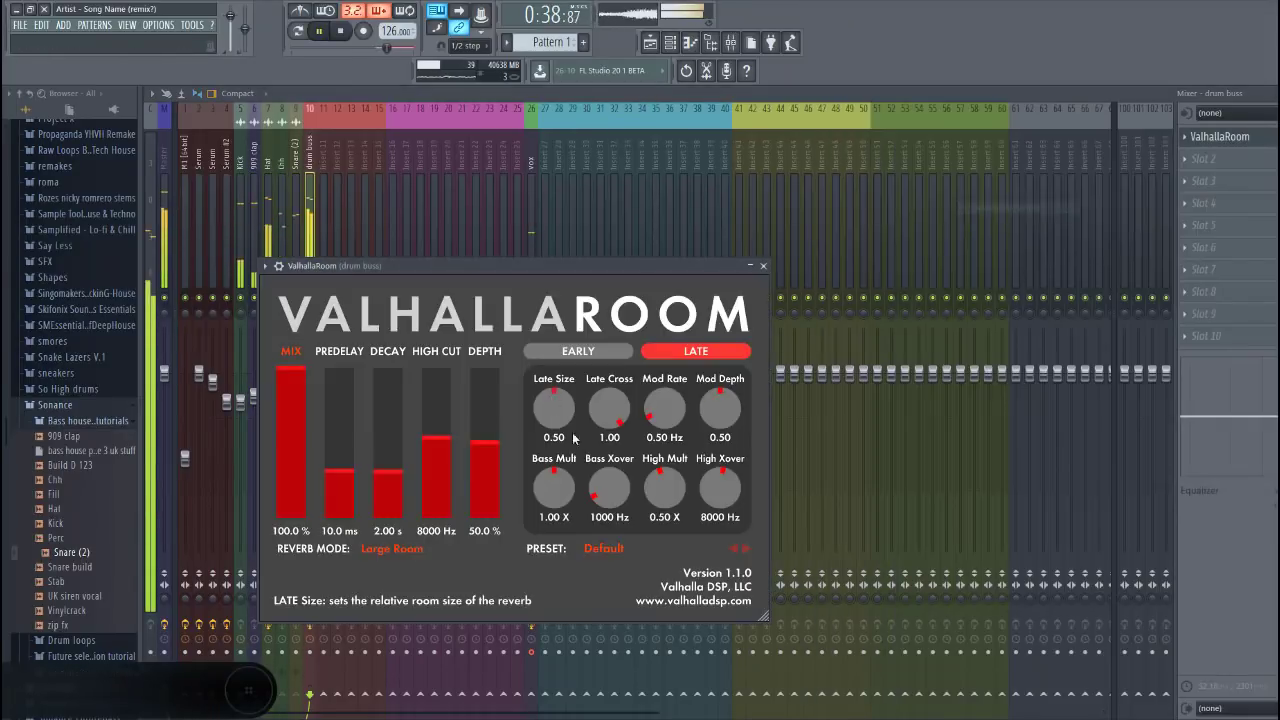
Load a studio preset from ValhallaRoom's Rooms category and lower the reverb mix to a small amount
{"action": "left_click", "coordinate": [611, 558]}
{"action": "mouse_move", "coordinate": [650, 503]}
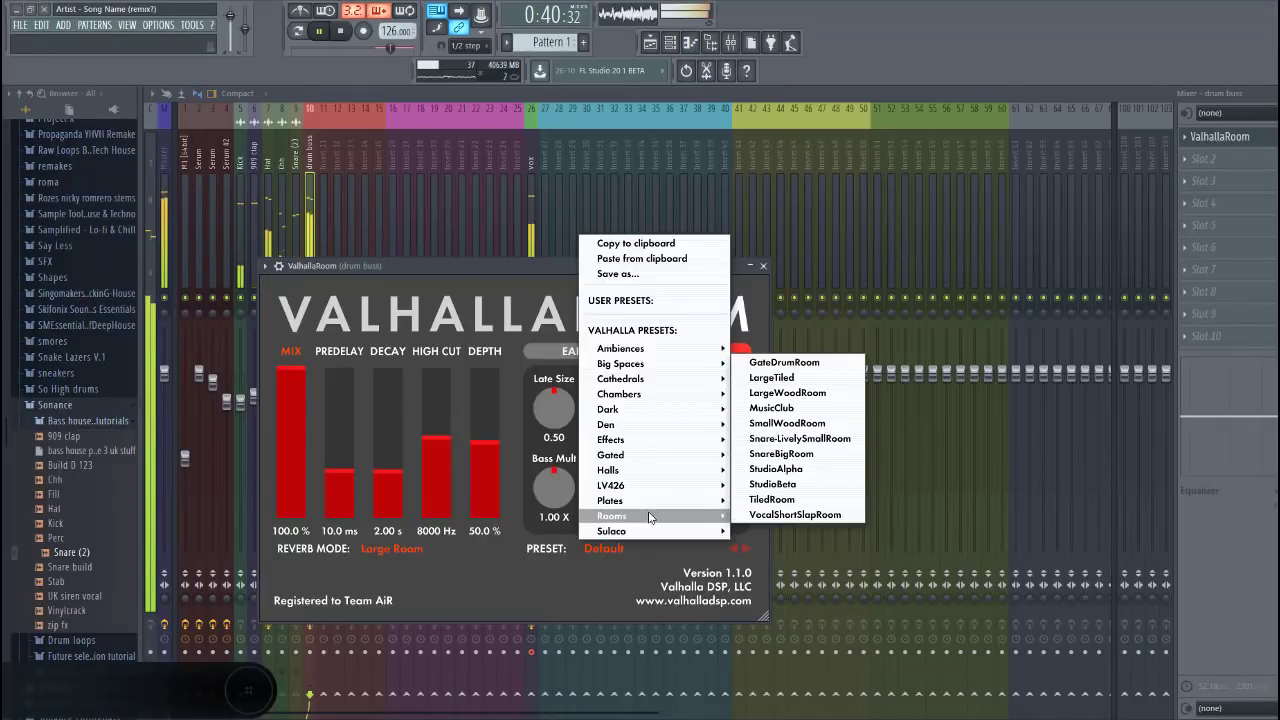
{"action": "left_click", "coordinate": [800, 472]}
{"action": "left_click_drag", "start_coordinate": [286, 494], "coordinate": [279, 512]}
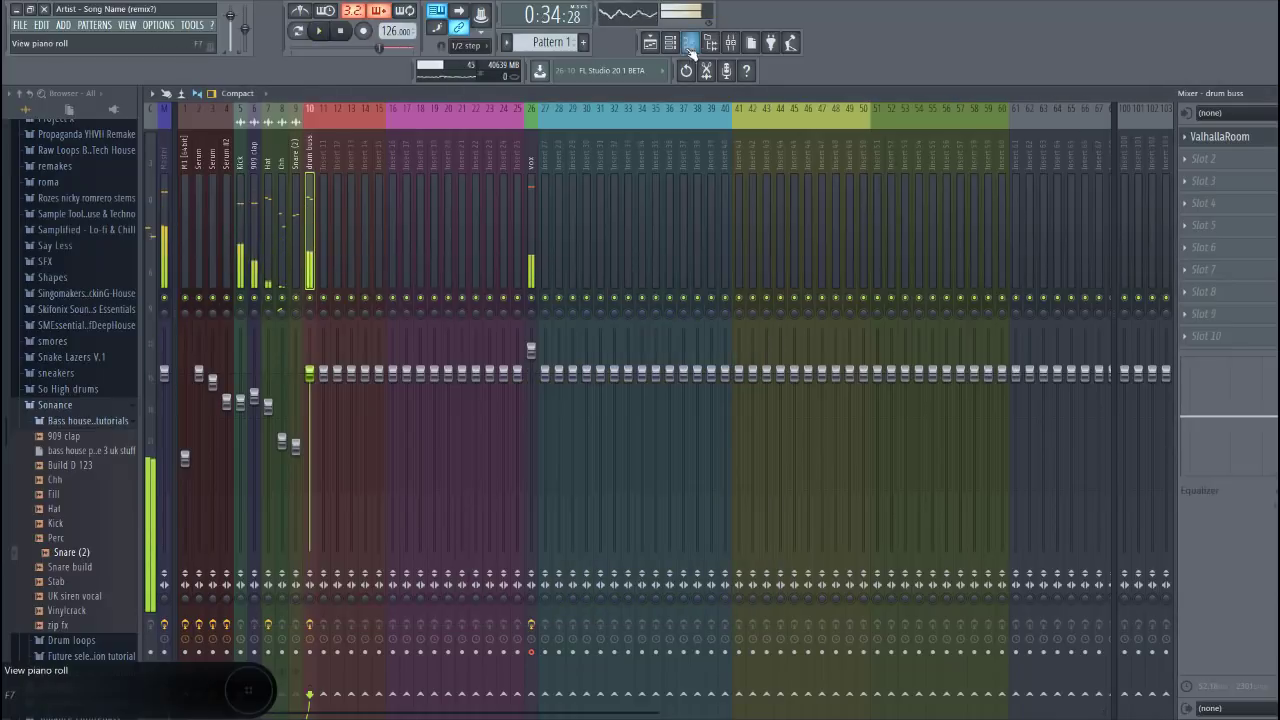
Play the drums with Pattern 1 and lower the Serum #2 mixer fader to about the M1's level
{"action": "key", "text": "F5"}
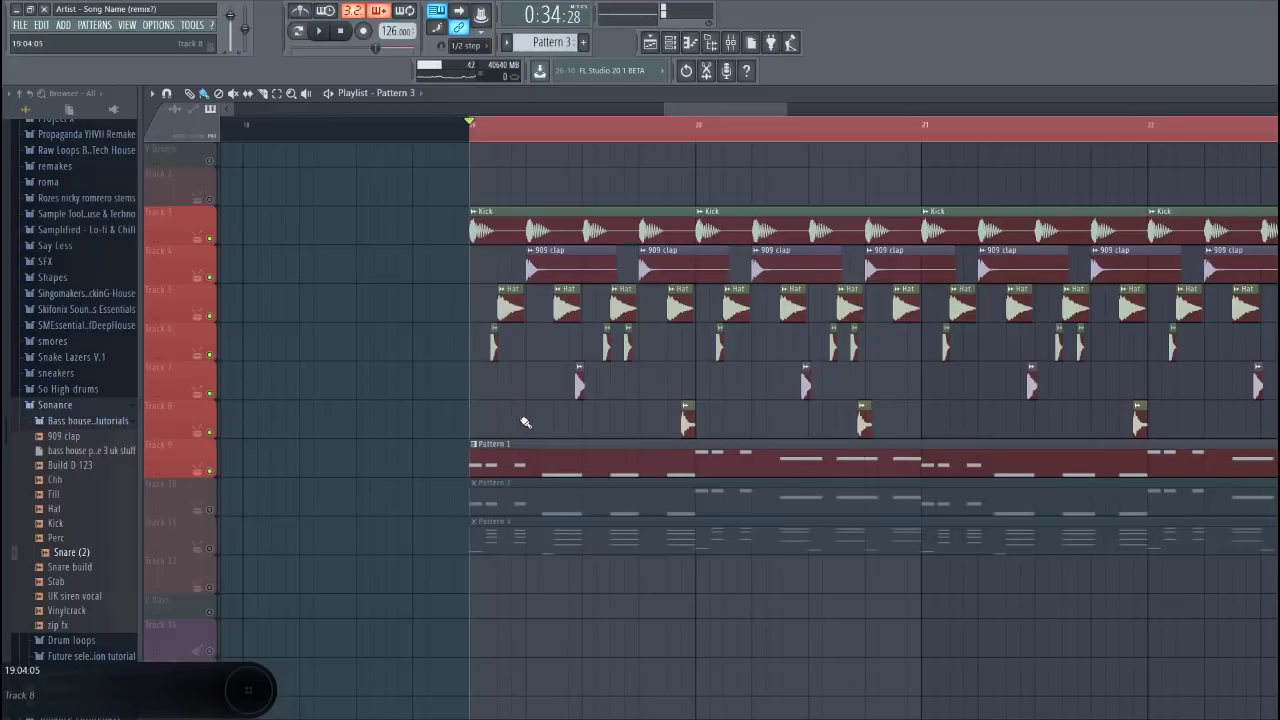
{"action": "key", "text": "space"}
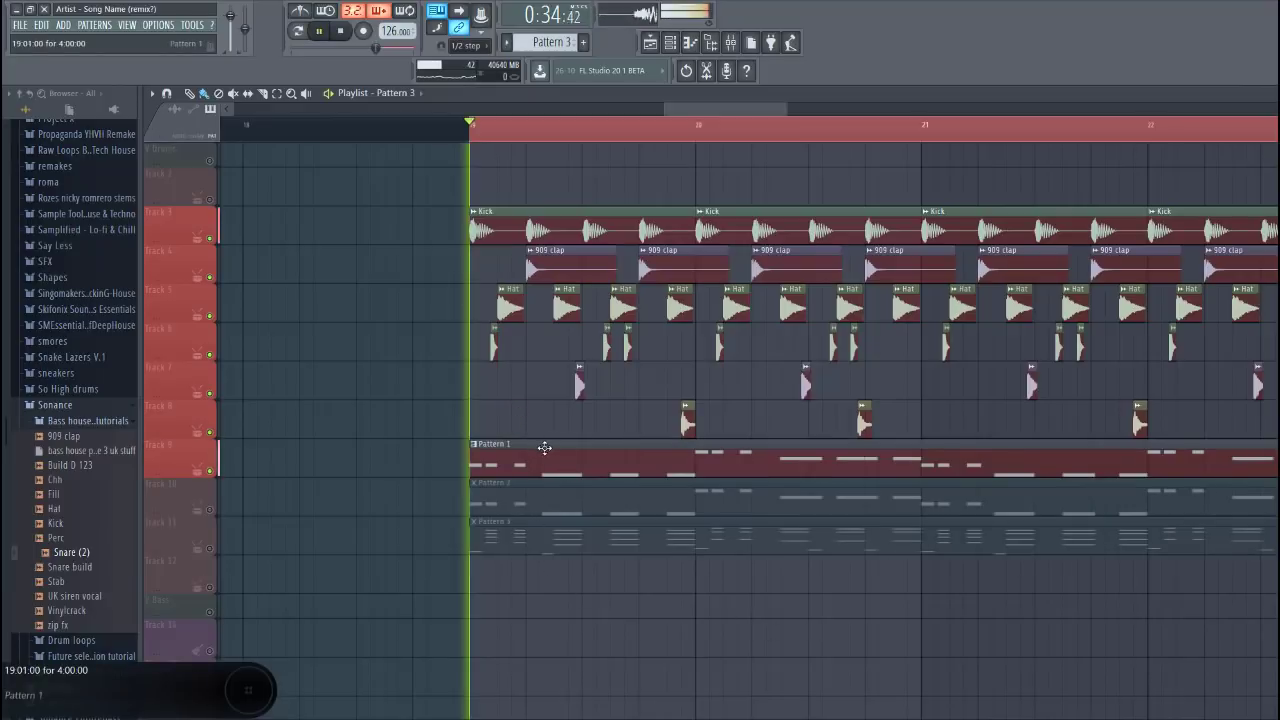
{"action": "left_click", "coordinate": [731, 42]}
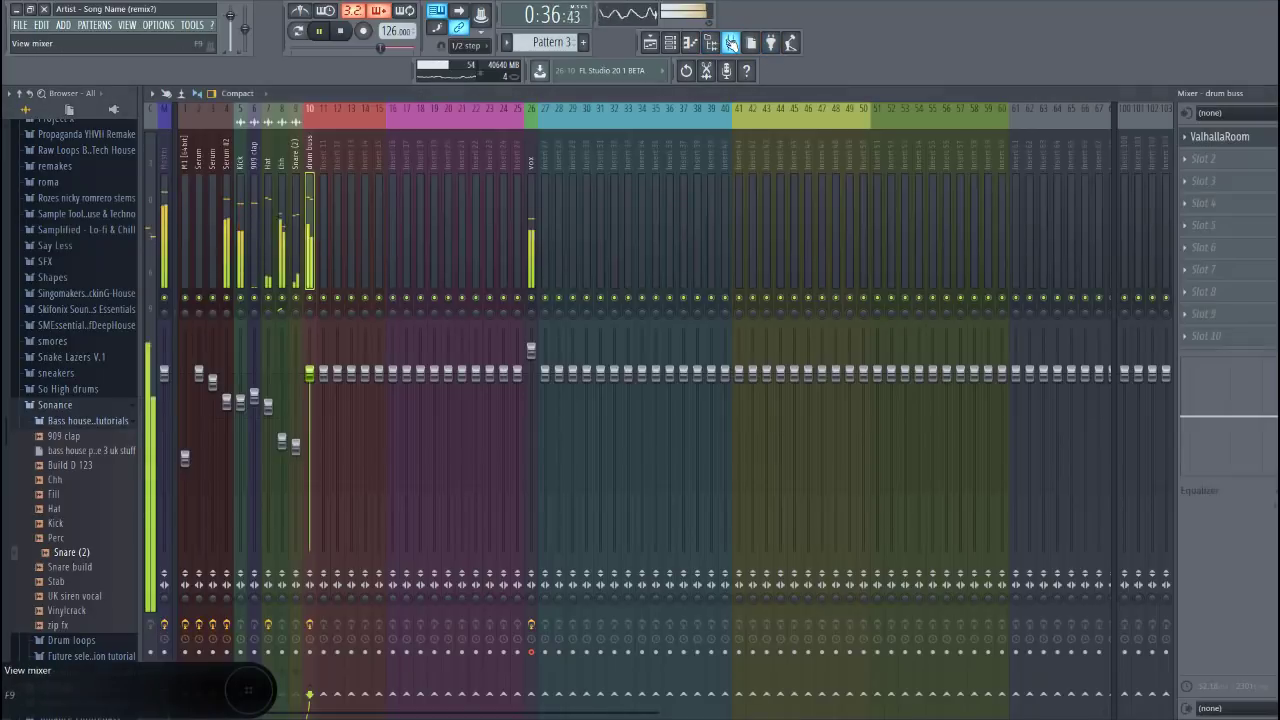
{"action": "left_click", "coordinate": [224, 171]}
{"action": "left_click_drag", "start_coordinate": [226, 401], "coordinate": [228, 528]}
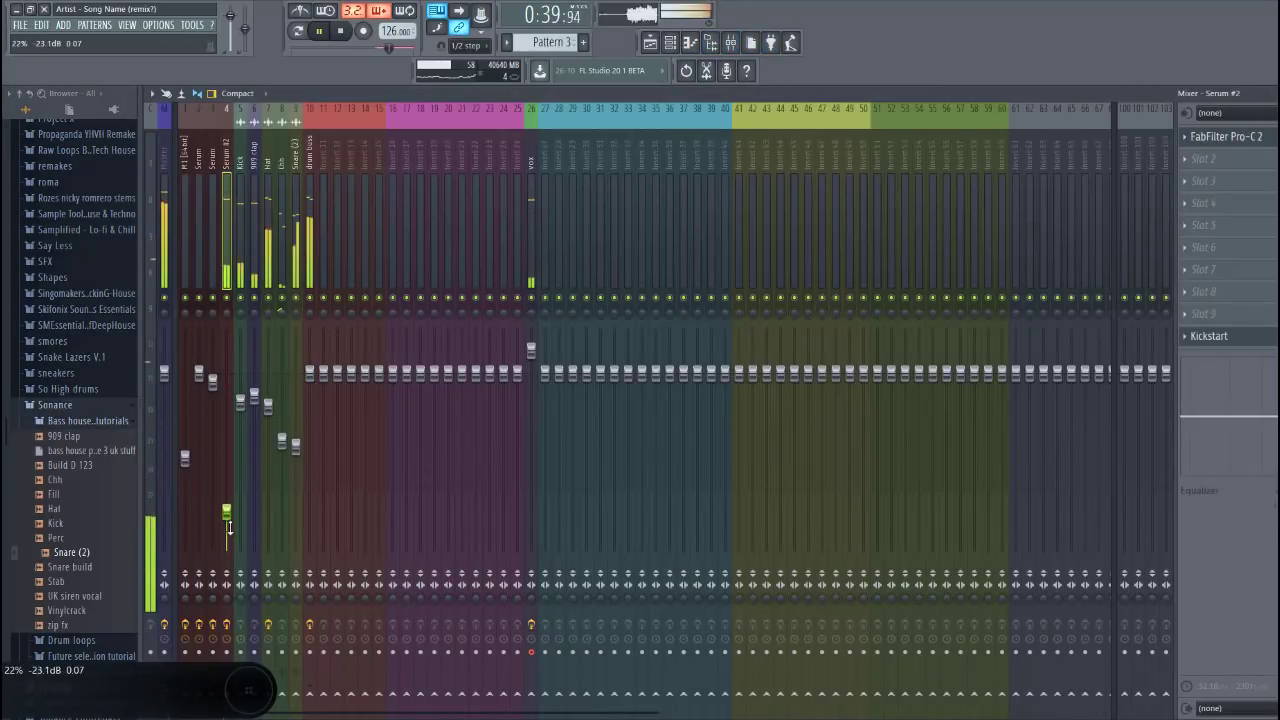
{"action": "scroll", "coordinate": [228, 528], "scroll_direction": "up", "scroll_amount": 5}
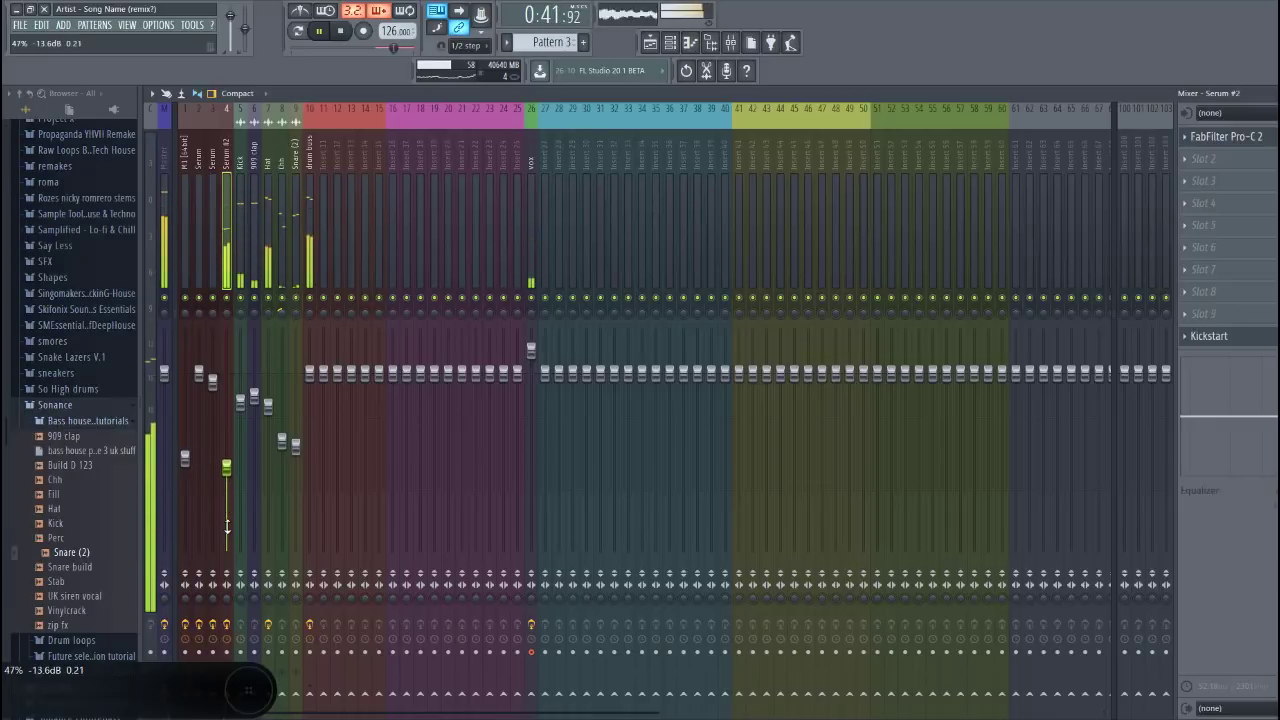
{"action": "scroll", "coordinate": [227, 527], "scroll_direction": "up", "scroll_amount": 1}
{"action": "scroll", "coordinate": [227, 527], "scroll_direction": "up", "scroll_amount": 1}
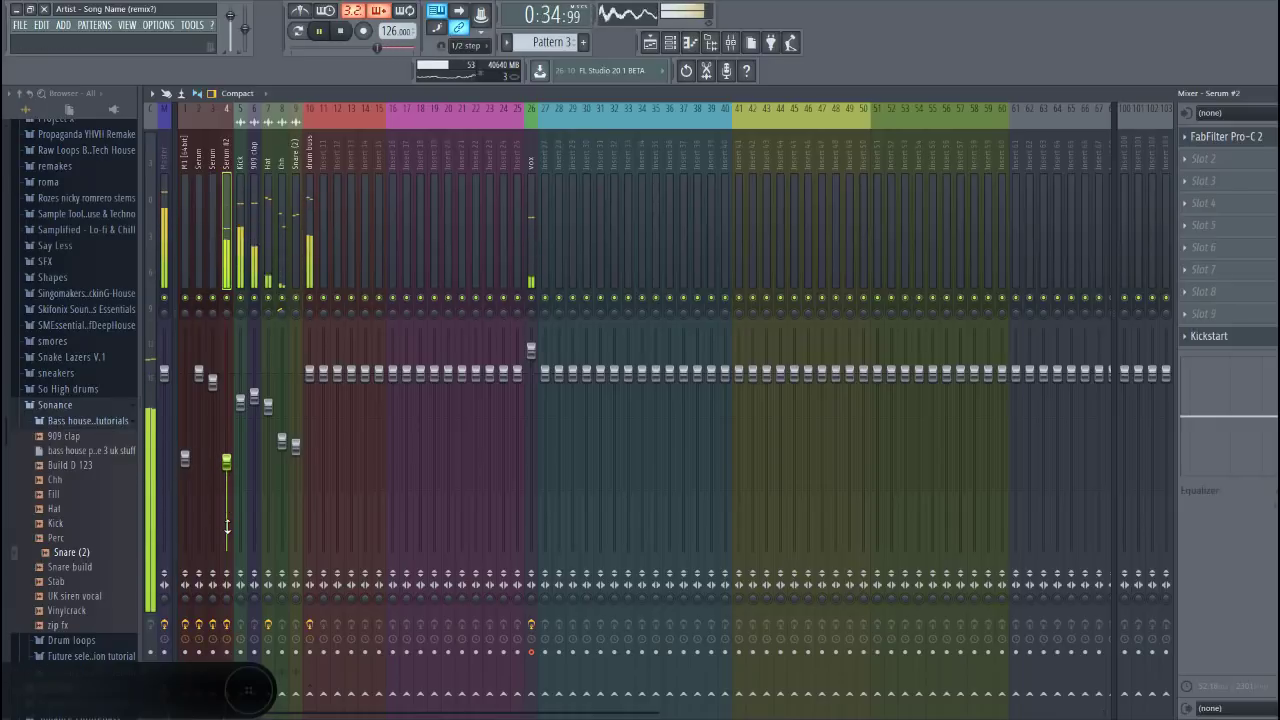
Unmute Track 10 in the playlist and set the loop selection from the start of bar 19 to bar 23
{"action": "key", "text": "F5"}
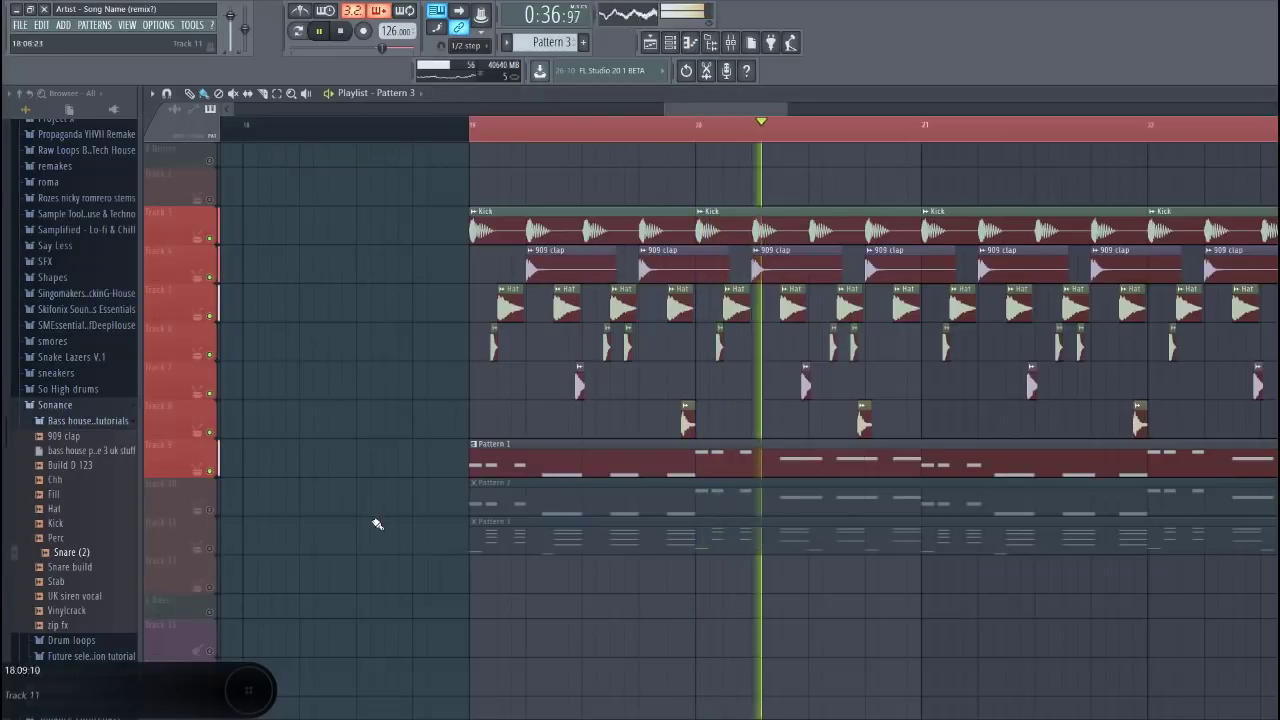
{"action": "key", "text": "space"}
{"action": "scroll", "coordinate": [1210, 115], "scroll_direction": "down", "scroll_amount": 2}
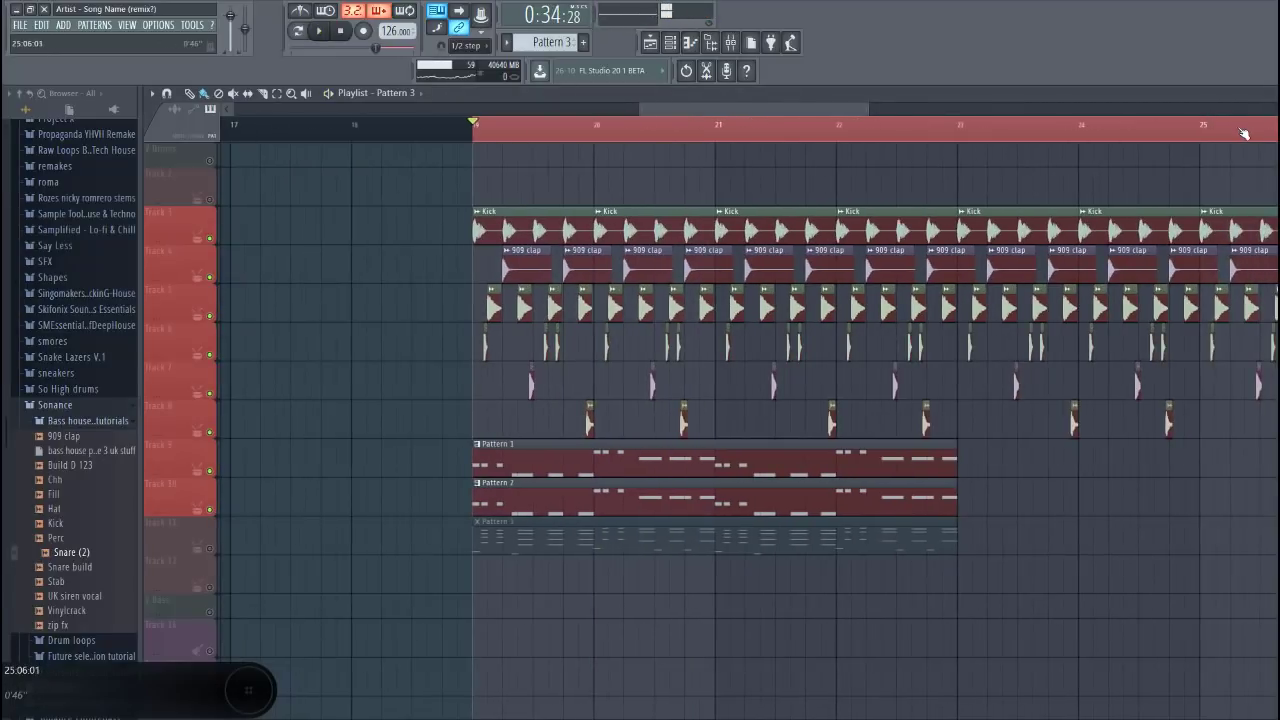
{"action": "scroll", "coordinate": [1243, 133], "scroll_direction": "down", "scroll_amount": 3}
{"action": "left_click_drag", "start_coordinate": [1243, 133], "coordinate": [1174, 149]}
{"action": "scroll", "coordinate": [1174, 148], "scroll_direction": "up", "scroll_amount": 3}
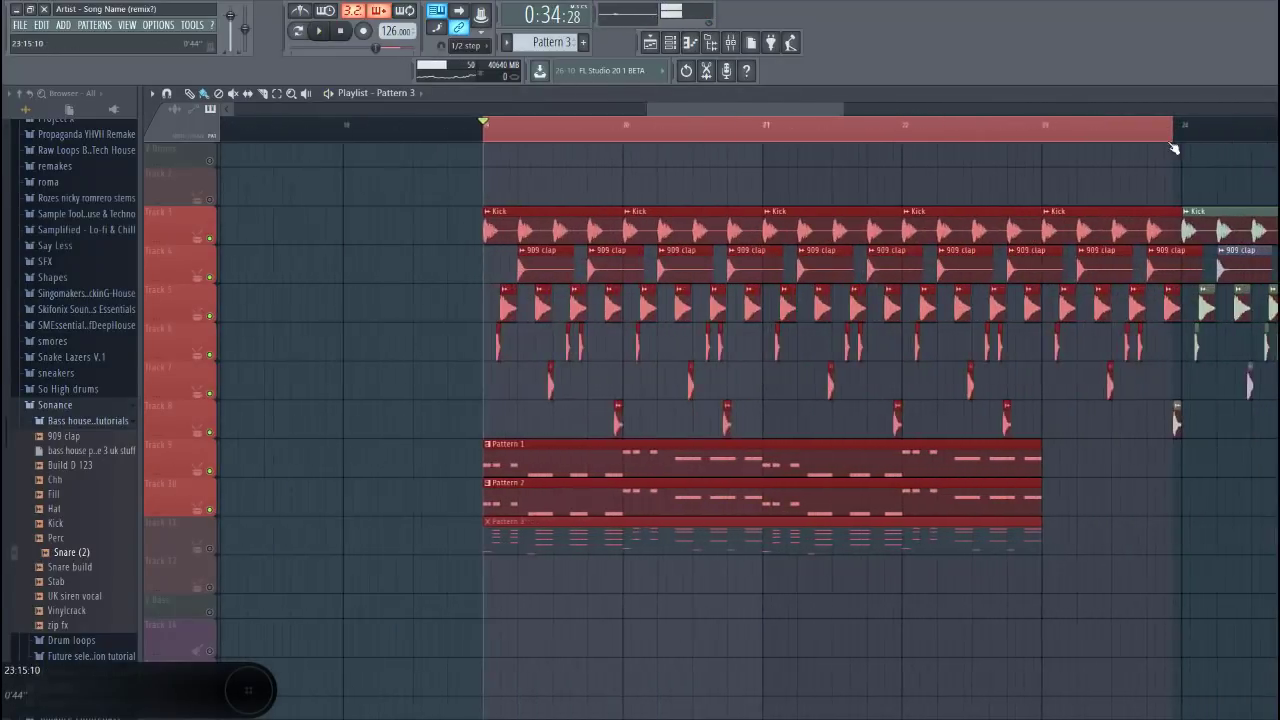
{"action": "scroll", "coordinate": [1174, 148], "scroll_direction": "up", "scroll_amount": 3}
{"action": "right_click", "coordinate": [1126, 131]}
{"action": "right_click", "coordinate": [960, 131]}
{"action": "left_click_drag", "start_coordinate": [970, 127], "coordinate": [954, 130]}
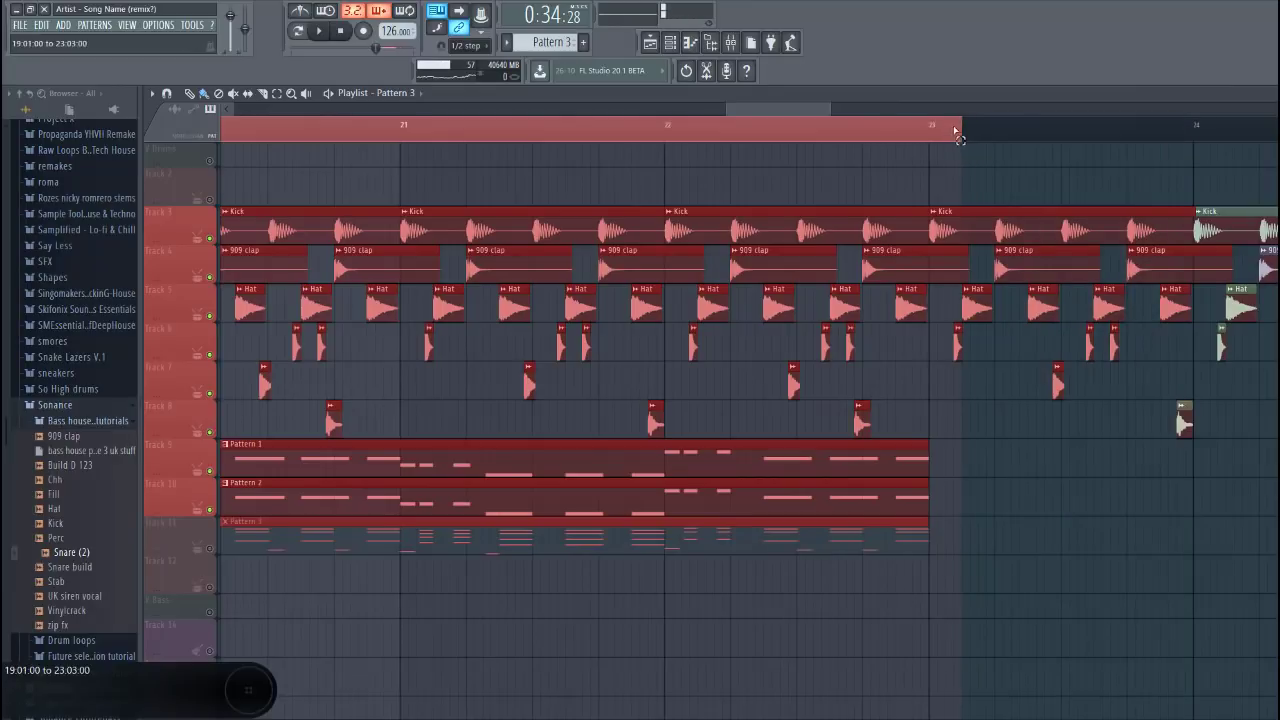
{"action": "scroll", "coordinate": [860, 190], "scroll_direction": "down", "scroll_amount": 2}
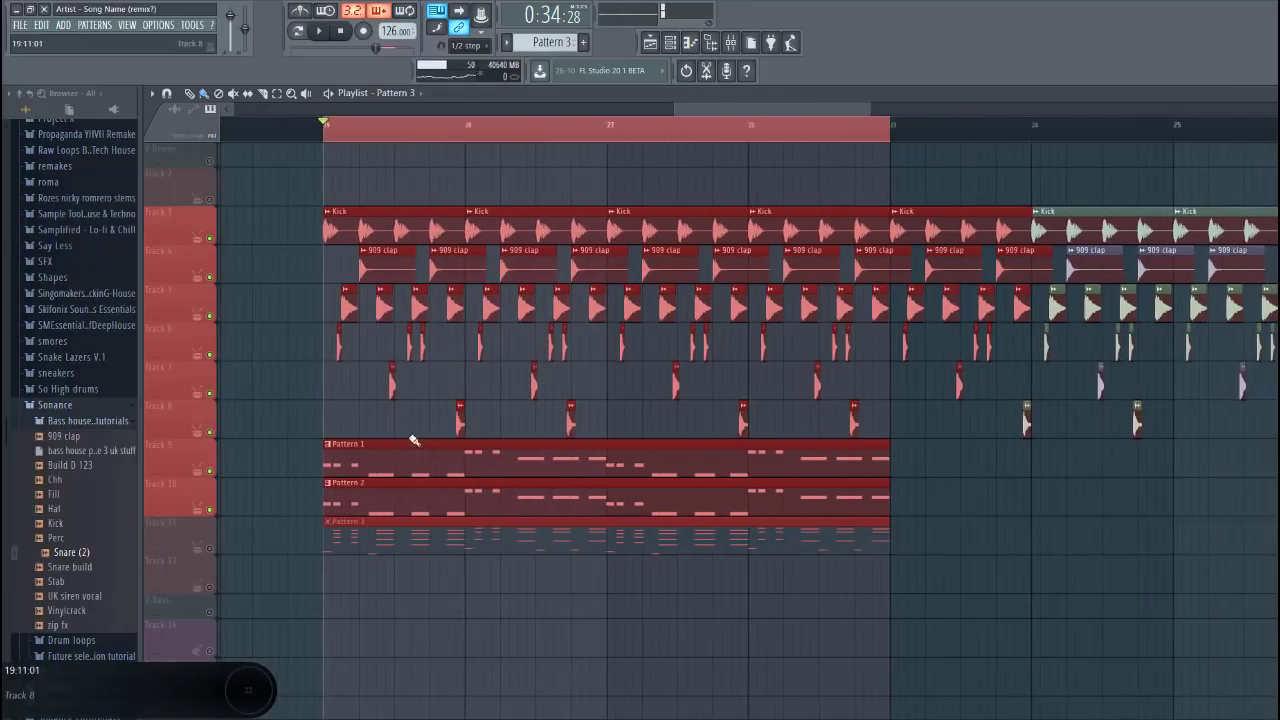
Lower the Serum fader on mixer track 3 to about -9.4 dB during playback
{"action": "key", "text": "space"}
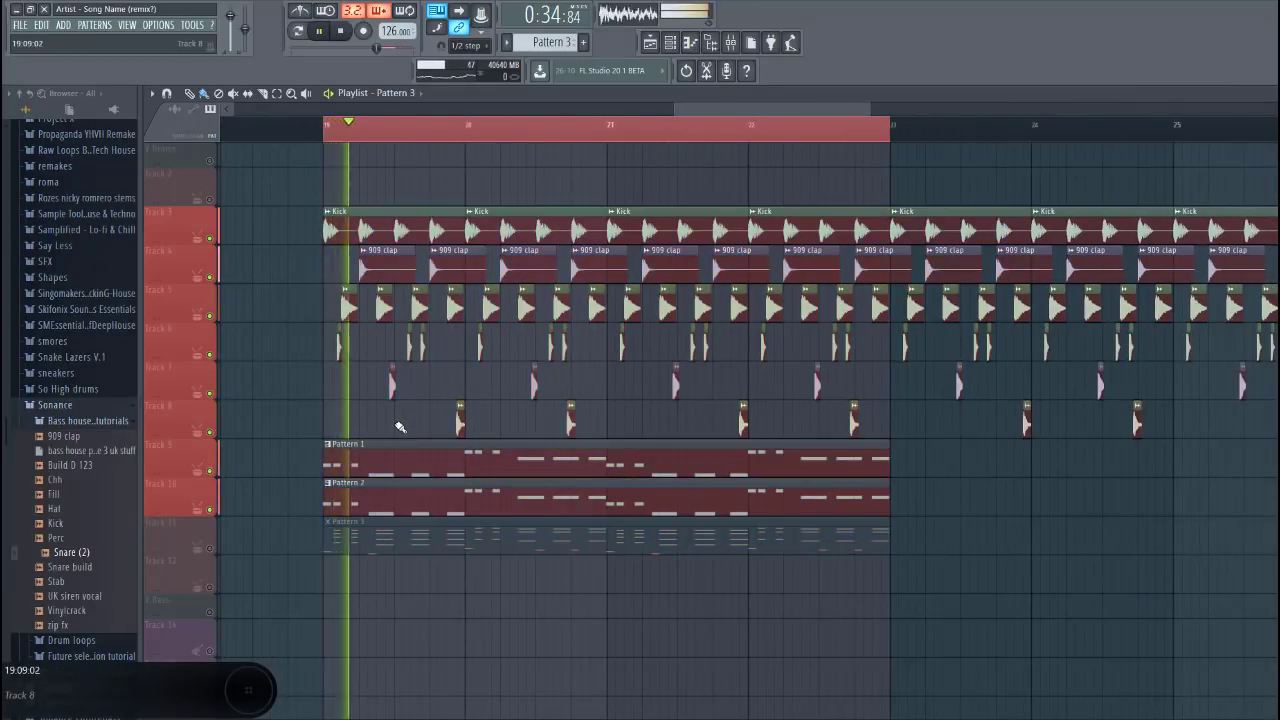
{"action": "left_click", "coordinate": [732, 46]}
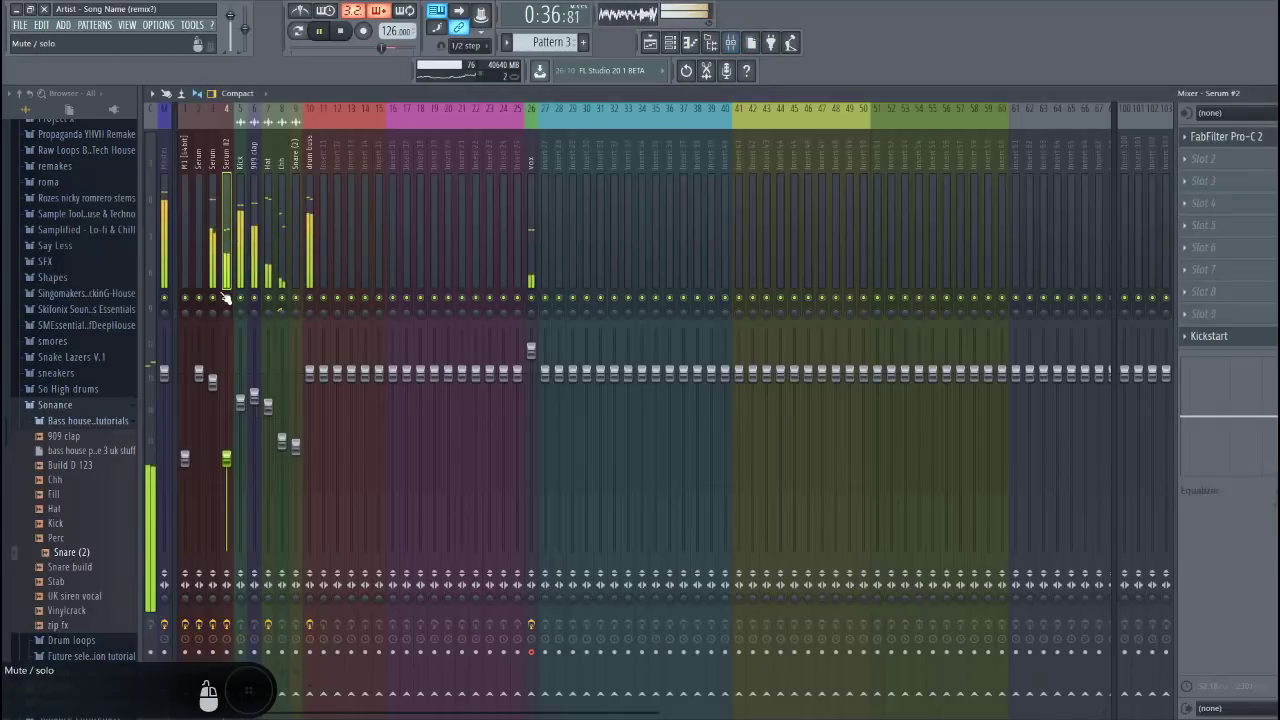
{"action": "left_click_drag", "start_coordinate": [213, 379], "coordinate": [213, 515]}
{"action": "scroll", "coordinate": [214, 518], "scroll_direction": "up", "scroll_amount": 6}
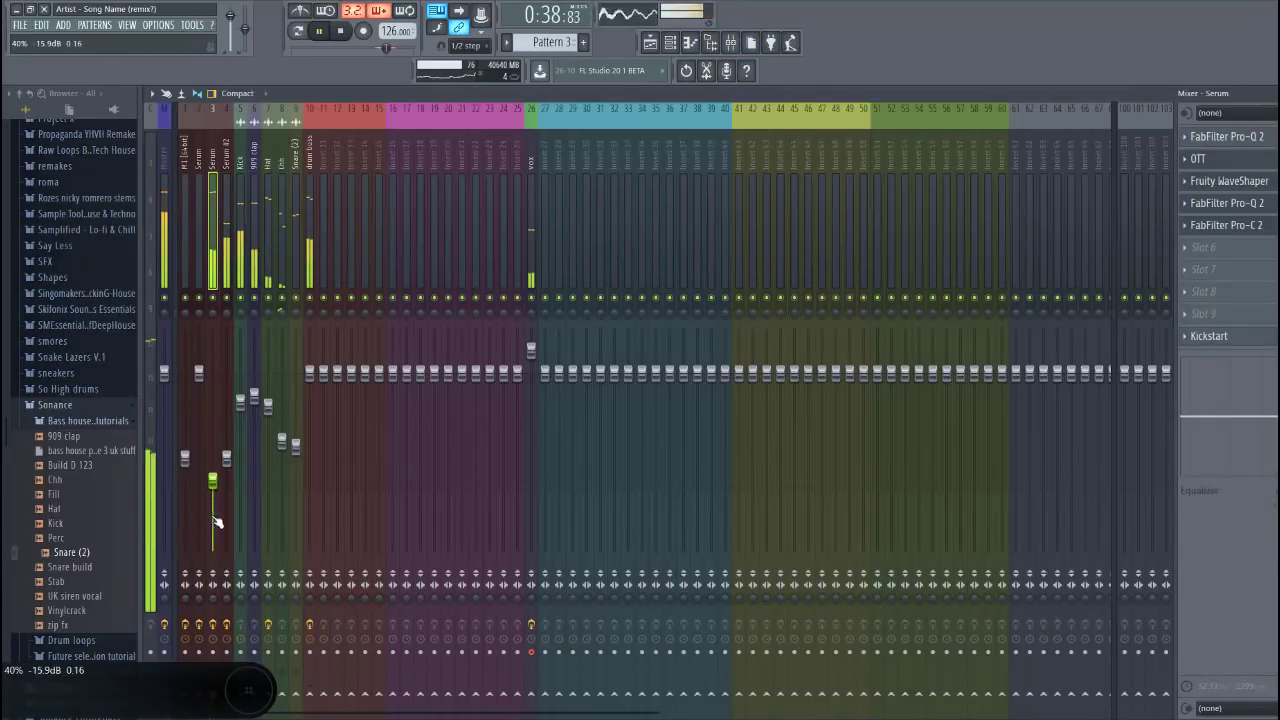
{"action": "scroll", "coordinate": [213, 517], "scroll_direction": "up", "scroll_amount": 2}
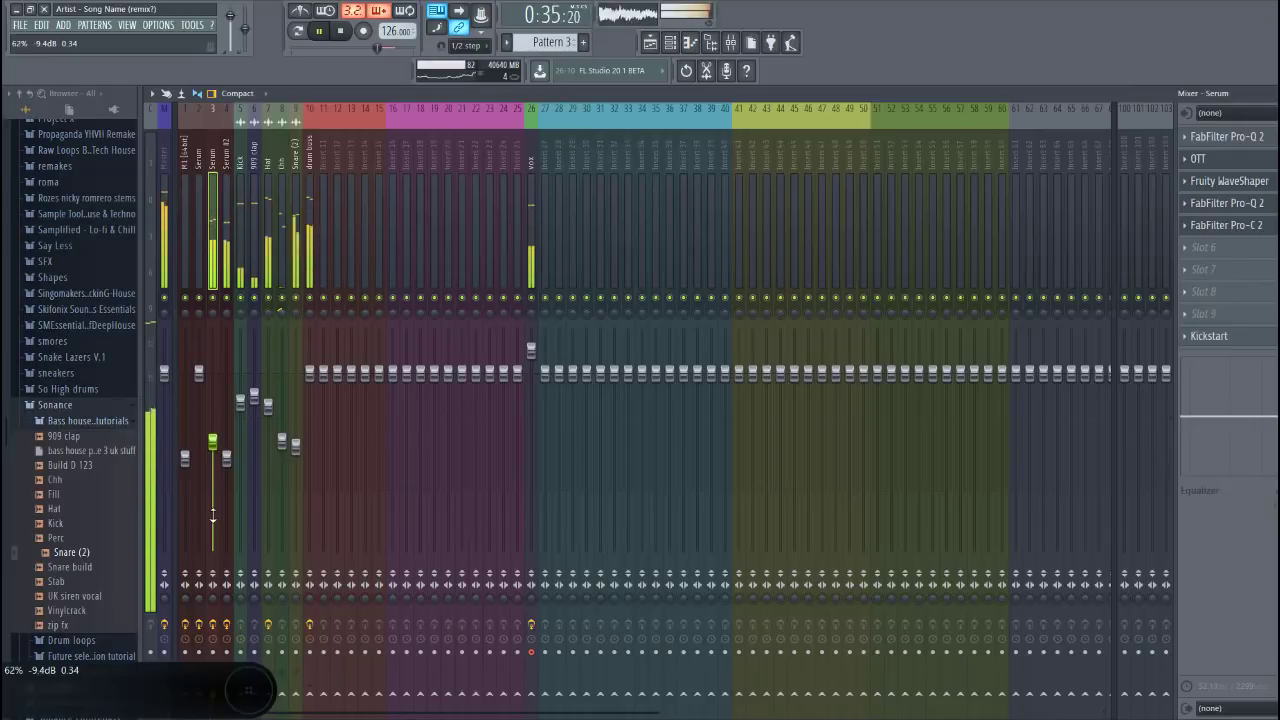
{"action": "key", "text": "F9"}
{"action": "key", "text": "space"}
Unmute Track 11, open Pattern 3's M1 notes in the piano roll and start playback
{"action": "left_click", "coordinate": [210, 550]}
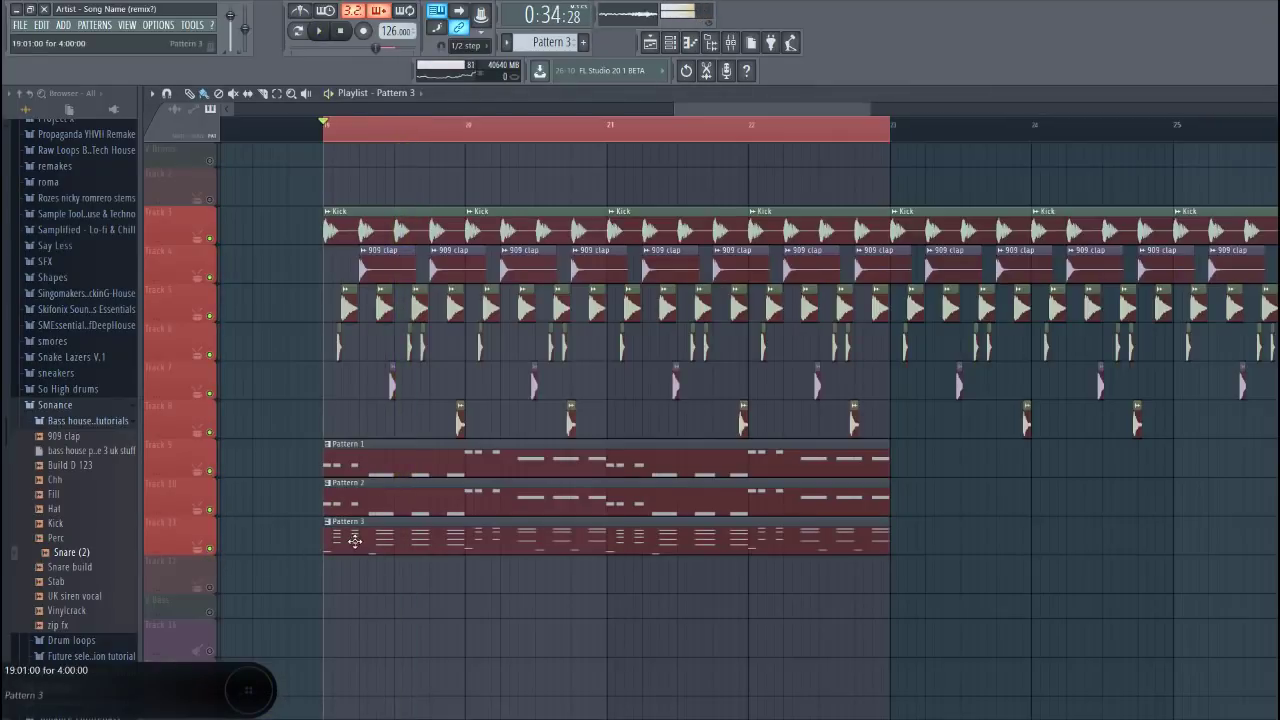
{"action": "double_click", "coordinate": [354, 540]}
{"action": "right_click", "coordinate": [363, 537]}
{"action": "left_click", "coordinate": [319, 31]}
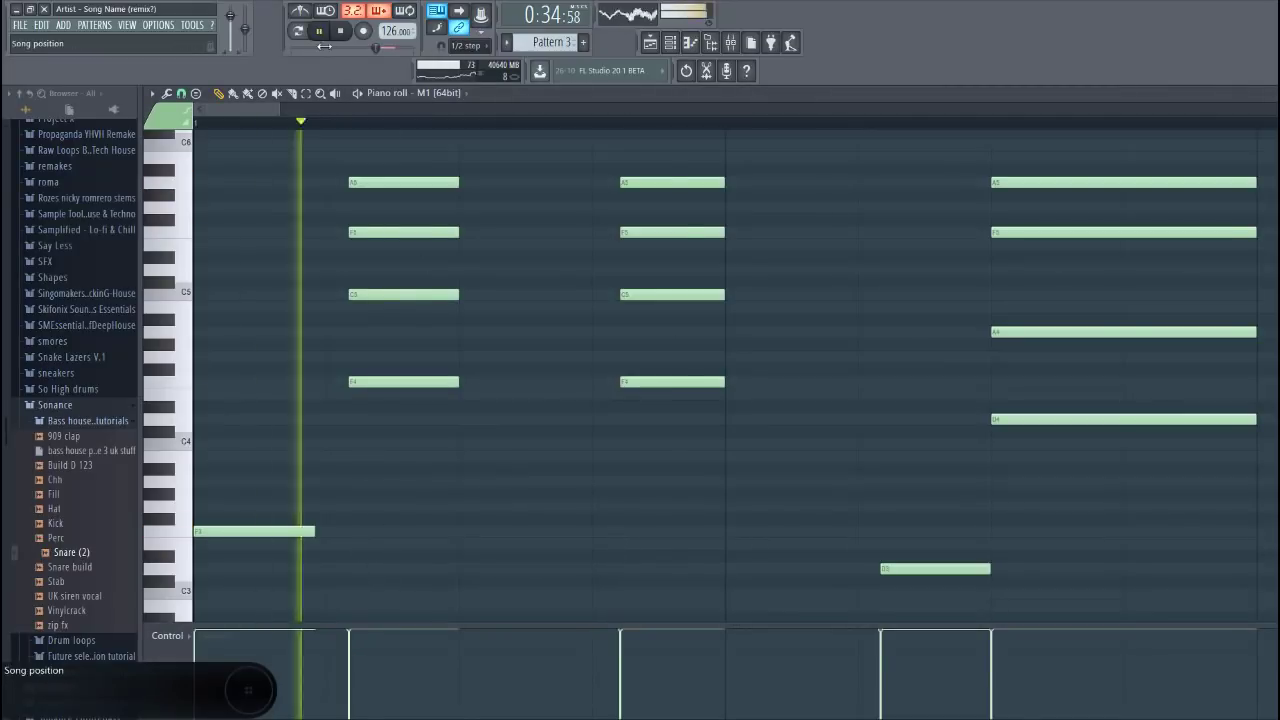
Raise the M1 fader on mixer track 1 to about -5.1 dB during playback and stop the song
{"action": "key", "text": "F9"}
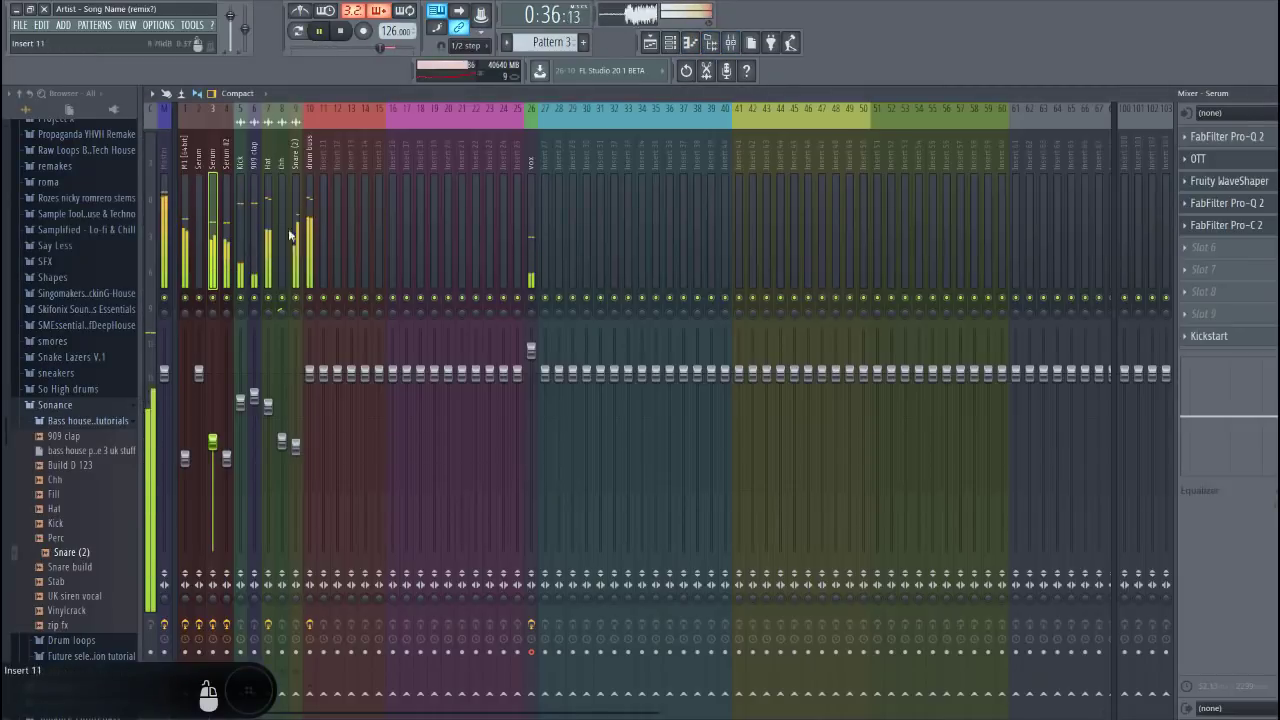
{"action": "scroll", "coordinate": [184, 172], "scroll_direction": "down", "scroll_amount": 1}
{"action": "left_click", "coordinate": [155, 166]}
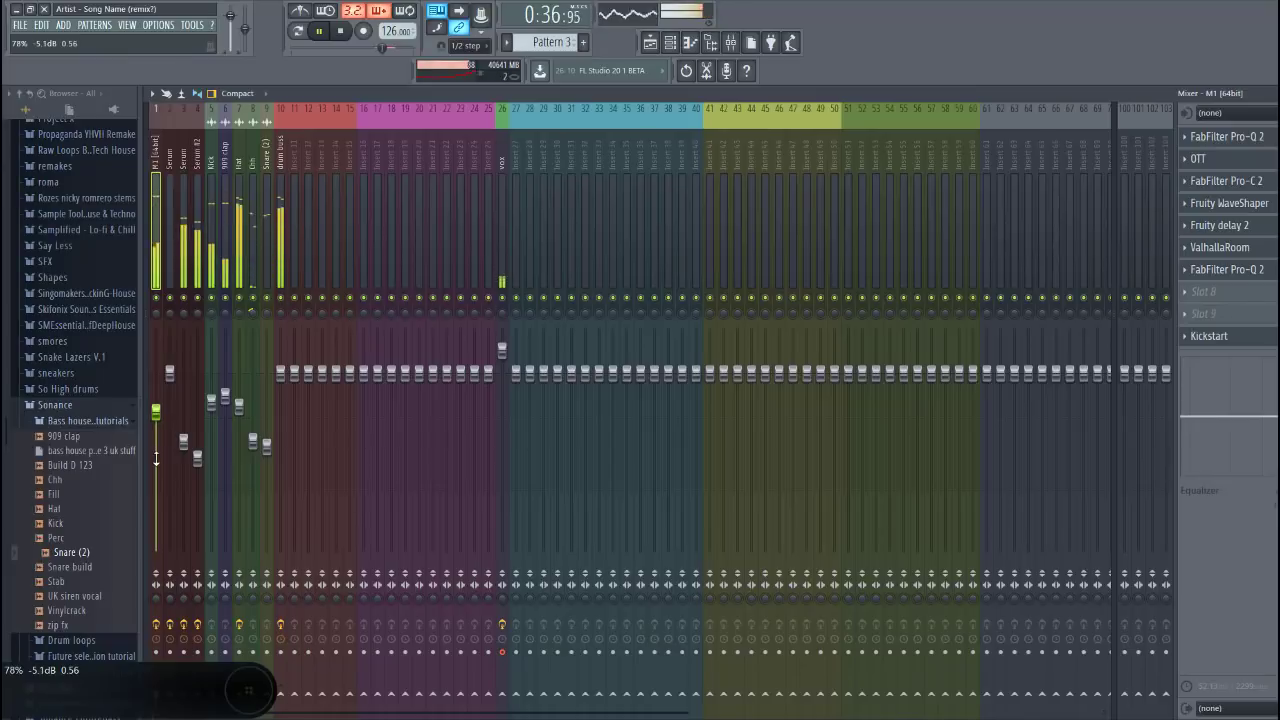
{"action": "key", "text": "space"}
Duplicate the Pattern 1, Pattern 2 and Pattern 3 clips from bars 19–23 to bar 23 in the playlist
{"action": "left_click", "coordinate": [649, 43]}
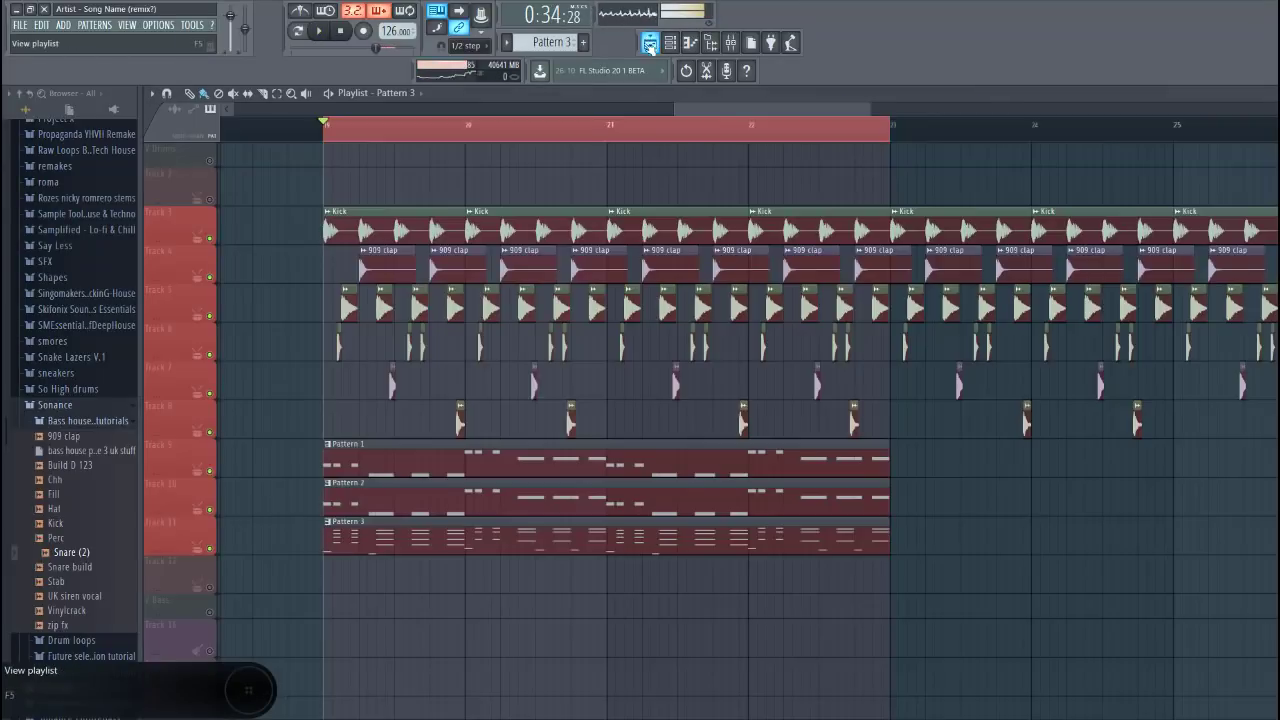
{"action": "scroll", "coordinate": [895, 597], "scroll_direction": "down", "scroll_amount": 4}
{"action": "left_click_drag", "start_coordinate": [945, 587], "coordinate": [669, 459]}
{"action": "key", "text": "ctrl+b"}
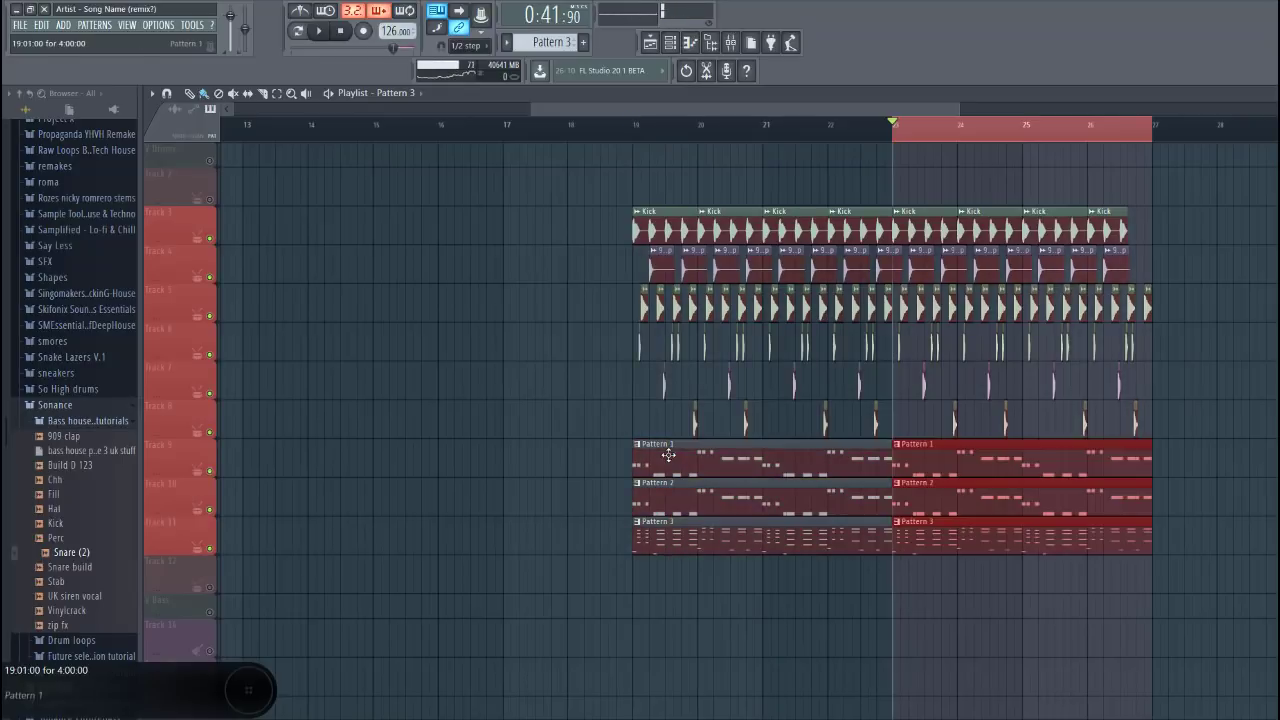
Duplicate the drum clips and the Pattern 1 and Pattern 2 clips from bars 23–27 to bar 27, leaving out Pattern 3
{"action": "left_click", "coordinate": [590, 394], "text": "ctrl"}
{"action": "scroll", "coordinate": [1194, 426], "scroll_direction": "down", "scroll_amount": 4}
{"action": "scroll", "coordinate": [1240, 486], "scroll_direction": "up", "scroll_amount": 4}
{"action": "left_click_drag", "start_coordinate": [1174, 500], "coordinate": [954, 461]}
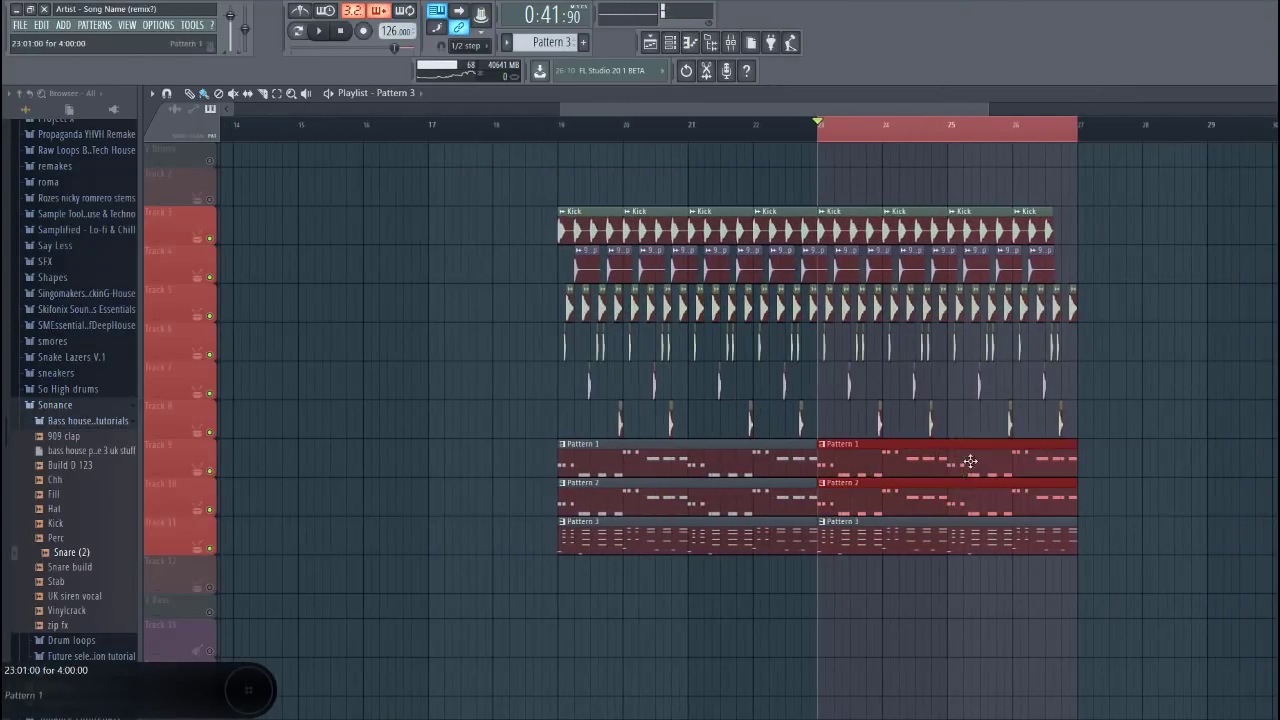
{"action": "key", "text": "ctrl+b"}
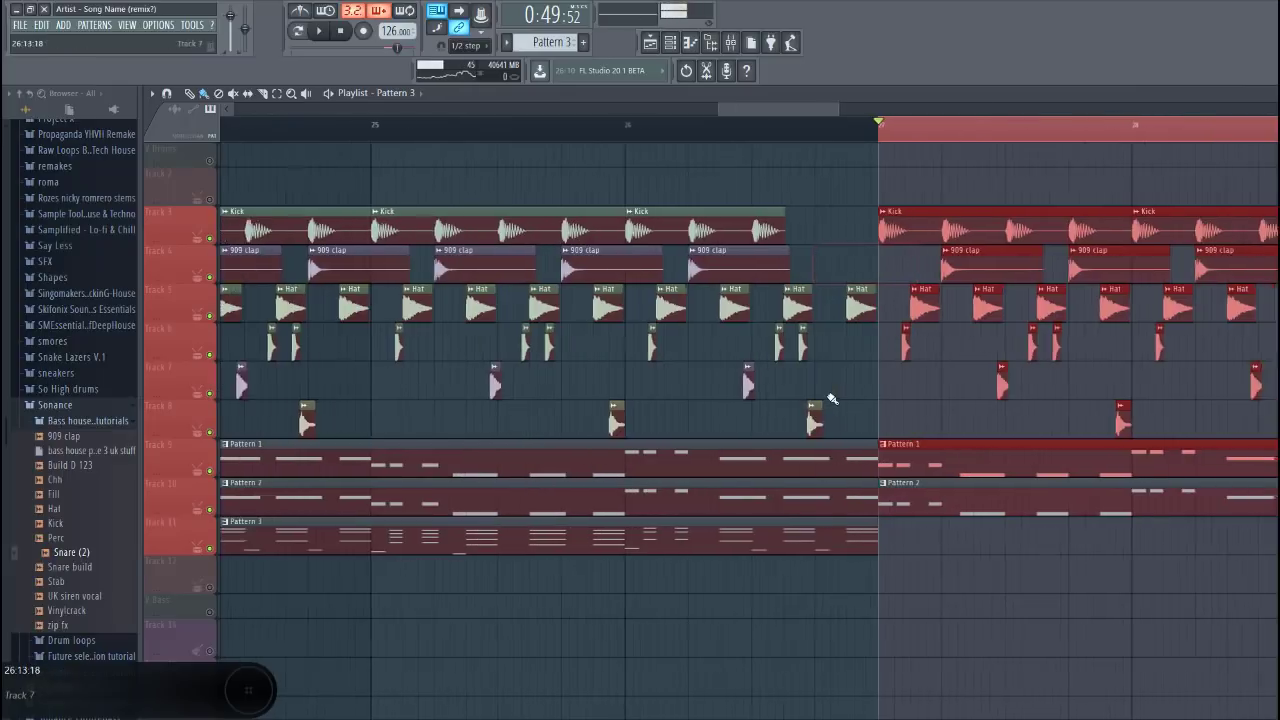
Delete the surplus Pattern 1 clip at bar 31, set the time selection over the whole arrangement and briefly play from bar 27
{"action": "scroll", "coordinate": [831, 398], "scroll_direction": "down", "scroll_amount": 3}
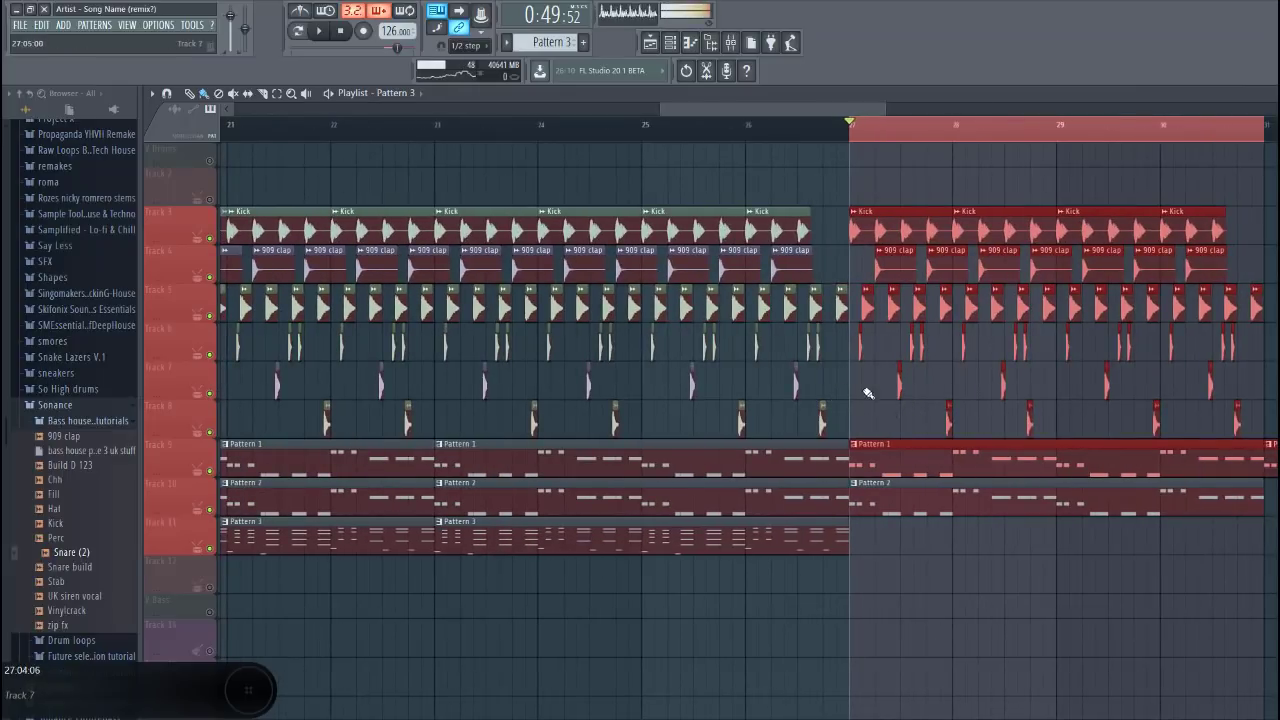
{"action": "scroll", "coordinate": [868, 393], "scroll_direction": "down", "scroll_amount": 5}
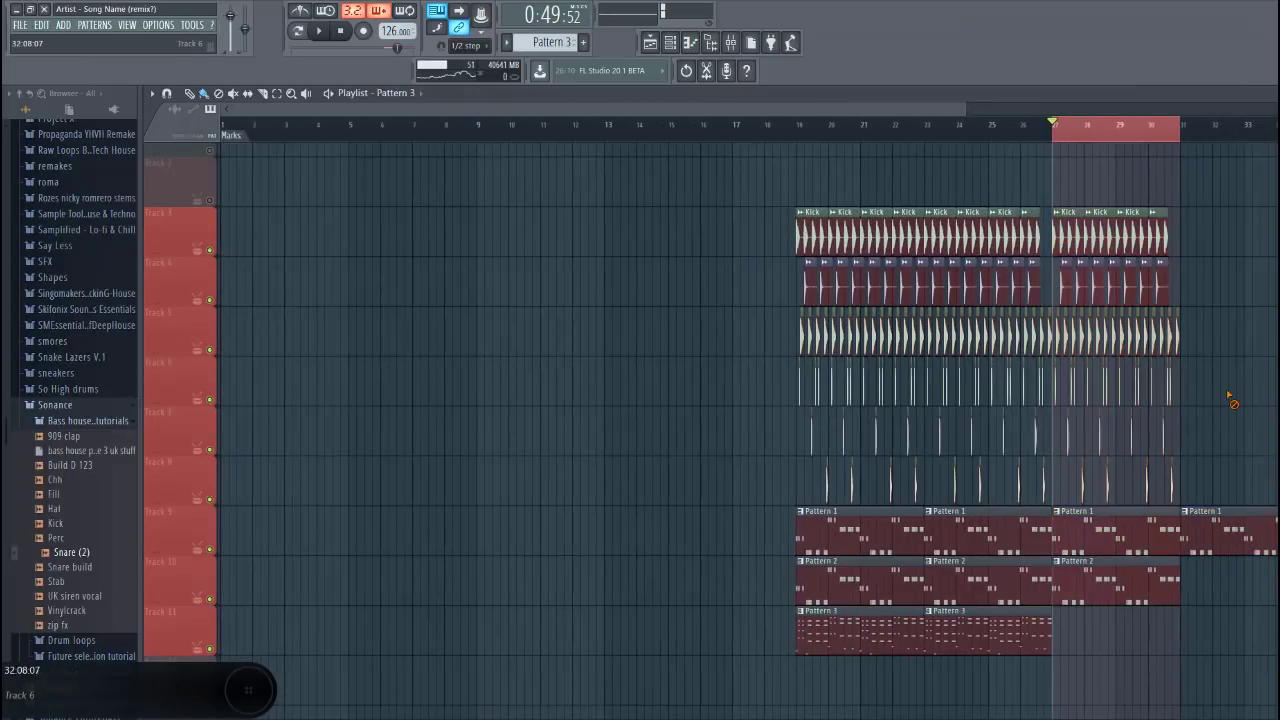
{"action": "scroll", "coordinate": [1230, 397], "scroll_direction": "down", "scroll_amount": 1}
{"action": "key", "text": "ctrl+a"}
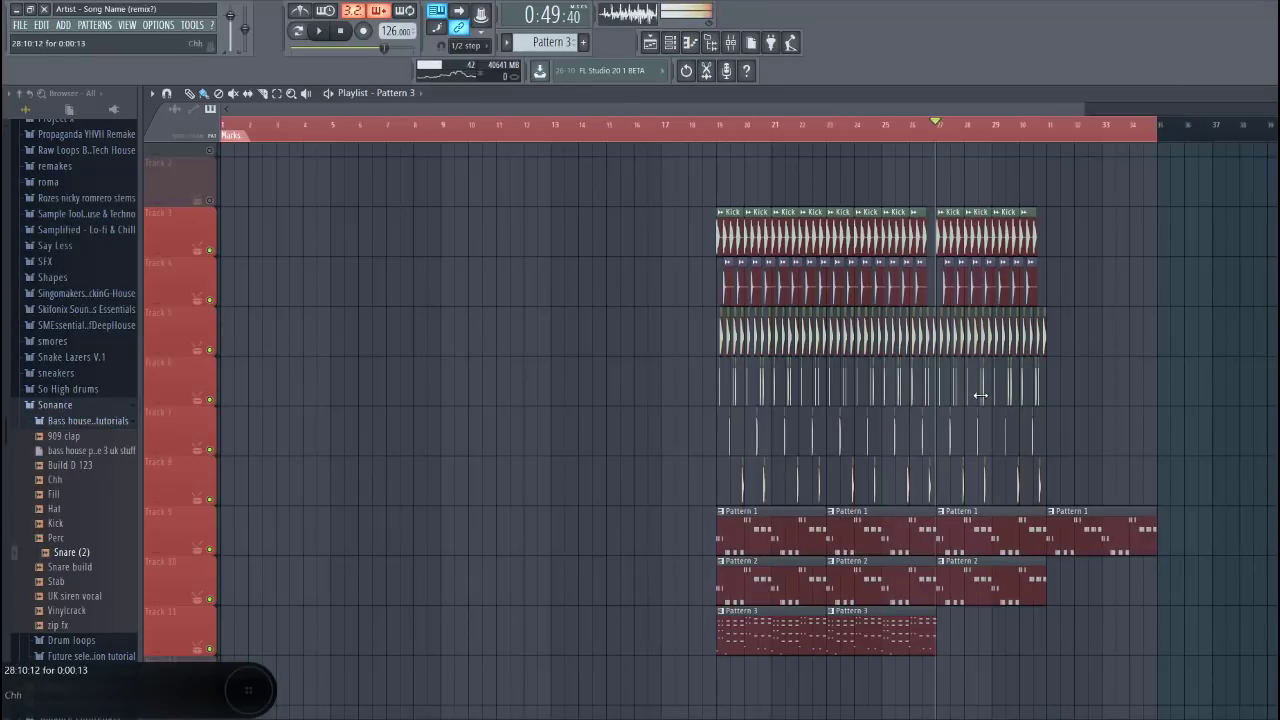
{"action": "right_click", "coordinate": [1106, 540]}
{"action": "key", "text": "space"}
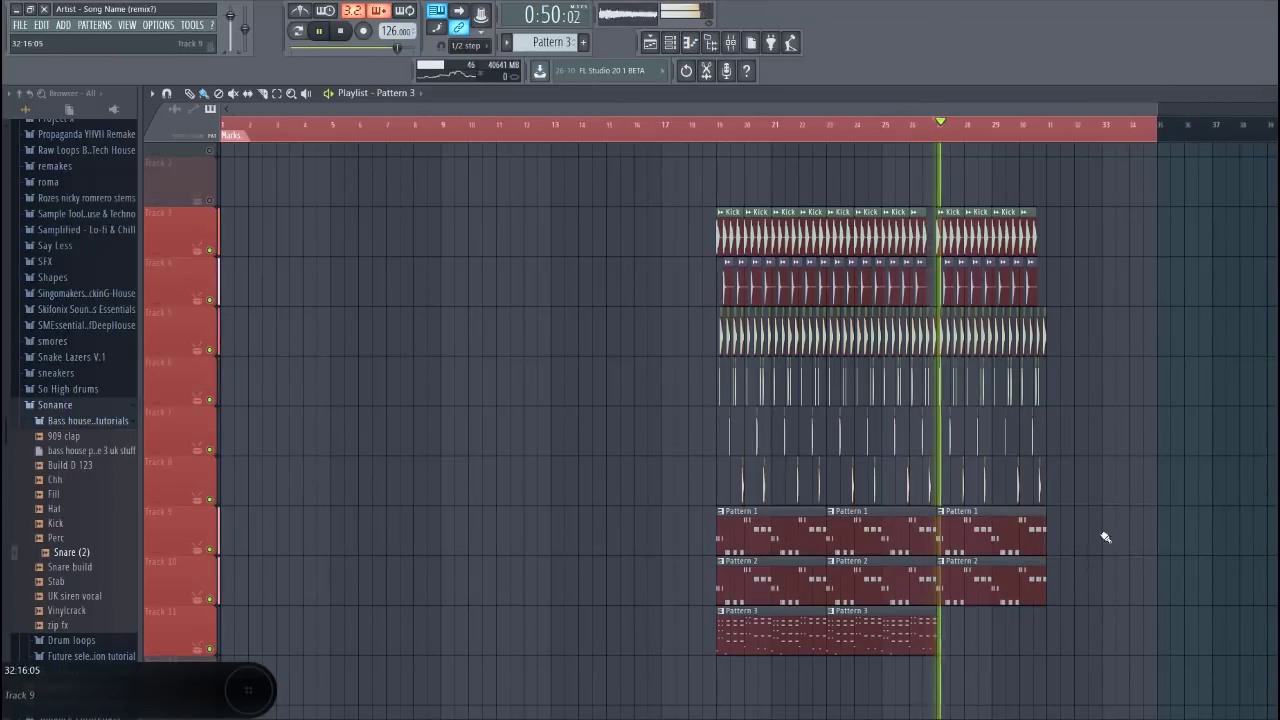
{"action": "key", "text": "space"}
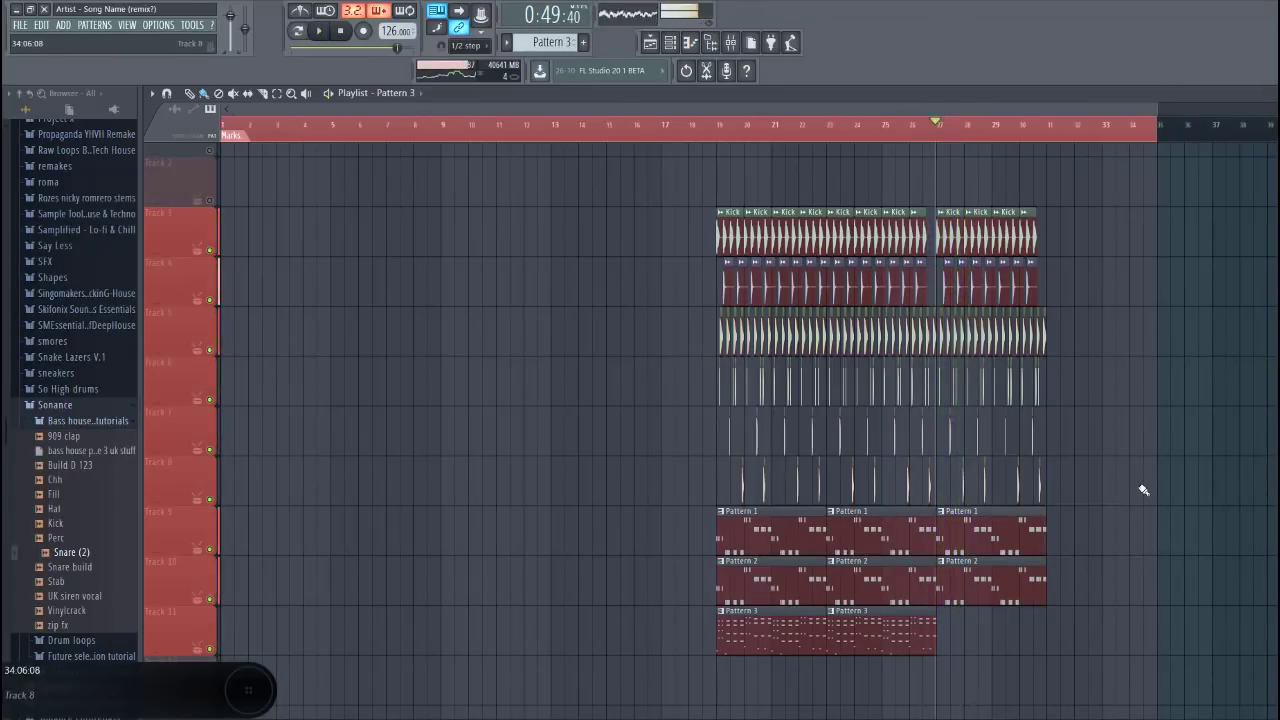
Play the arrangement from bar 17 through the end of the build and into the drop, and stop playback
{"action": "scroll", "coordinate": [403, 550], "scroll_direction": "down", "scroll_amount": 1}
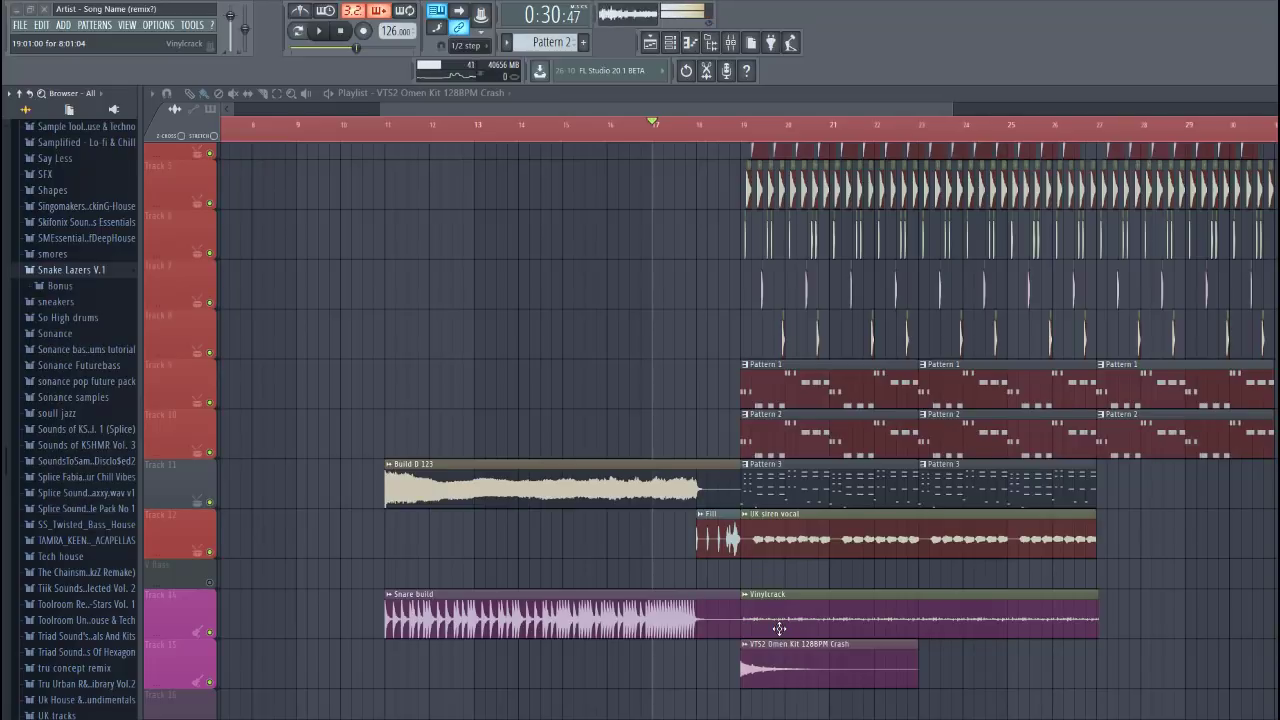
{"action": "key", "text": "space"}
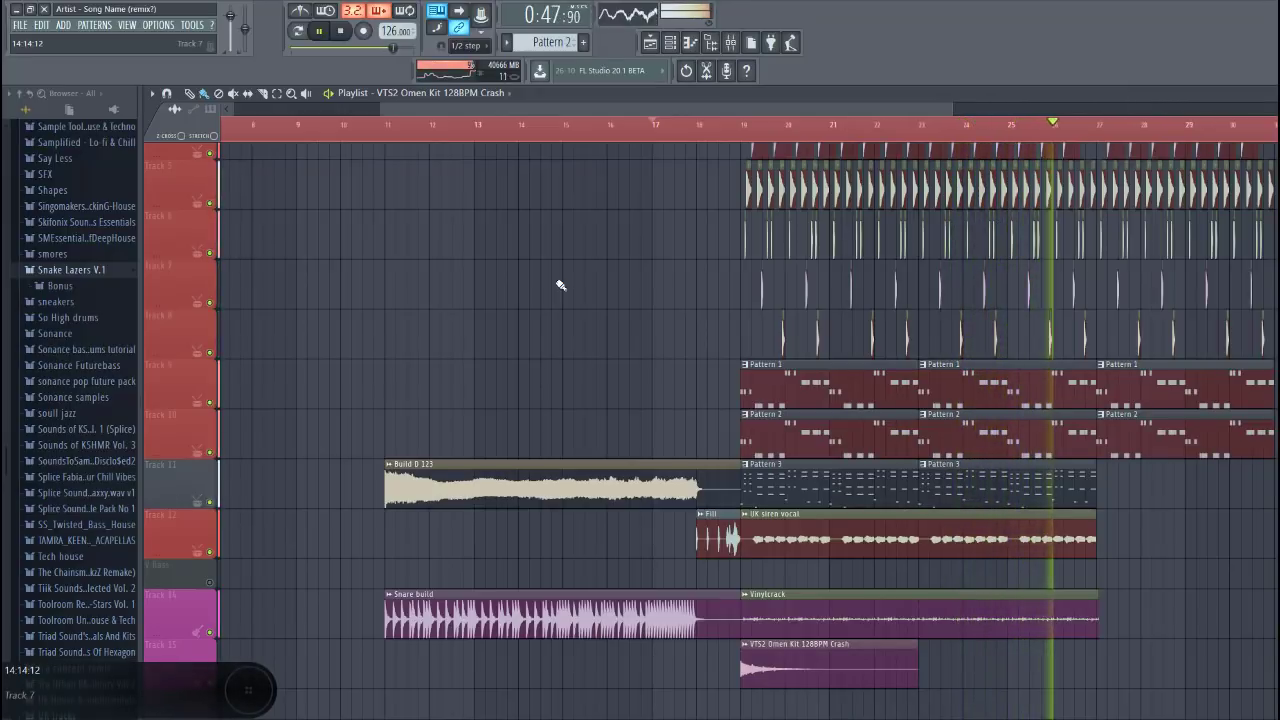
{"action": "key", "text": "space"}
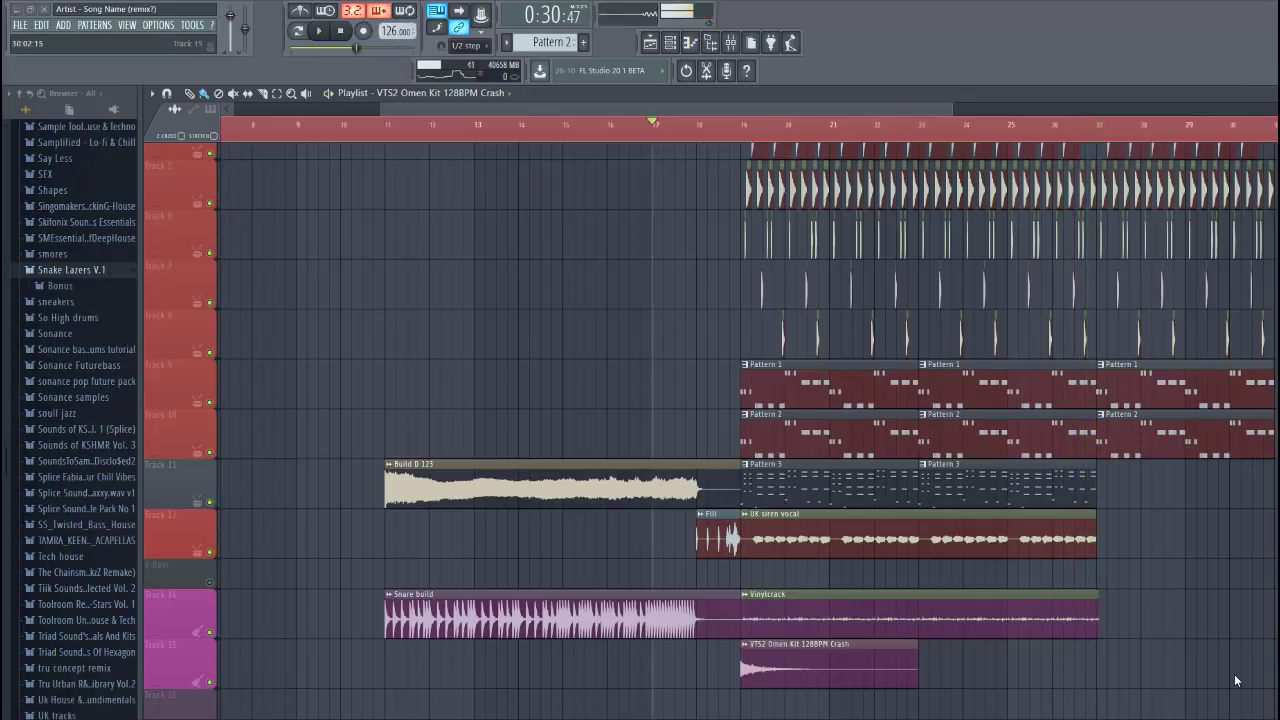